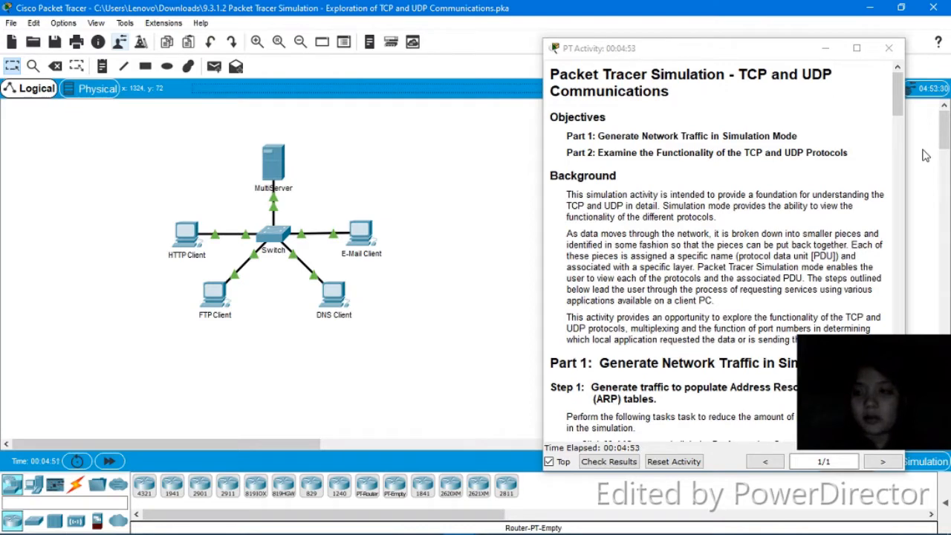
# - Scroll the activity instructions to Step 1 and open the MultiServer's configuration window
pyautogui.moveTo(904, 108); pyautogui.dragTo(898, 148)
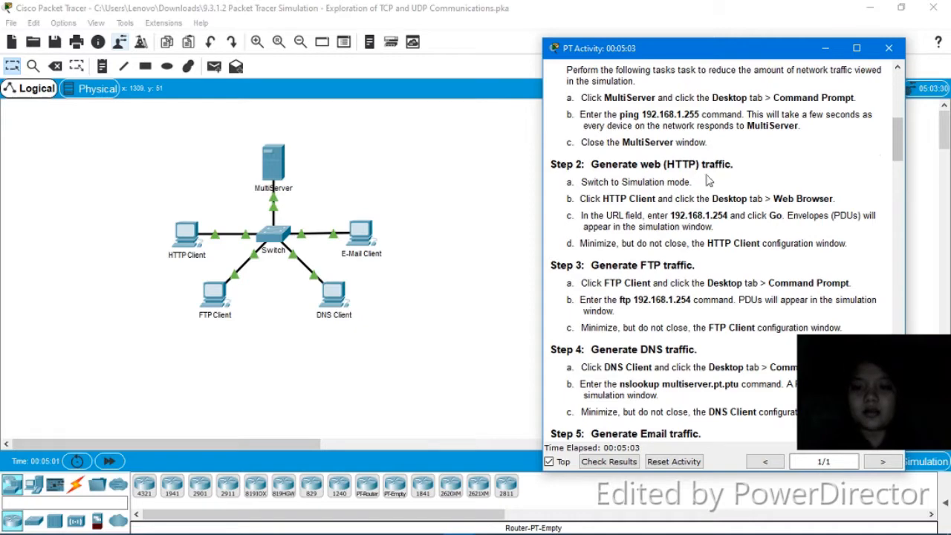
pyautogui.click(277, 165)
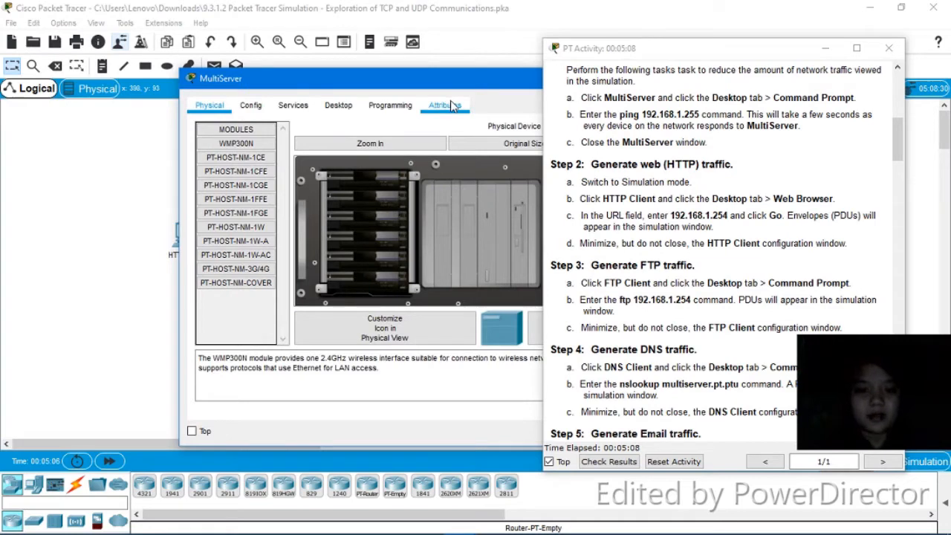
# - Ping 192.168.1.255 from the MultiServer's command prompt, then close its window
pyautogui.click(341, 106)
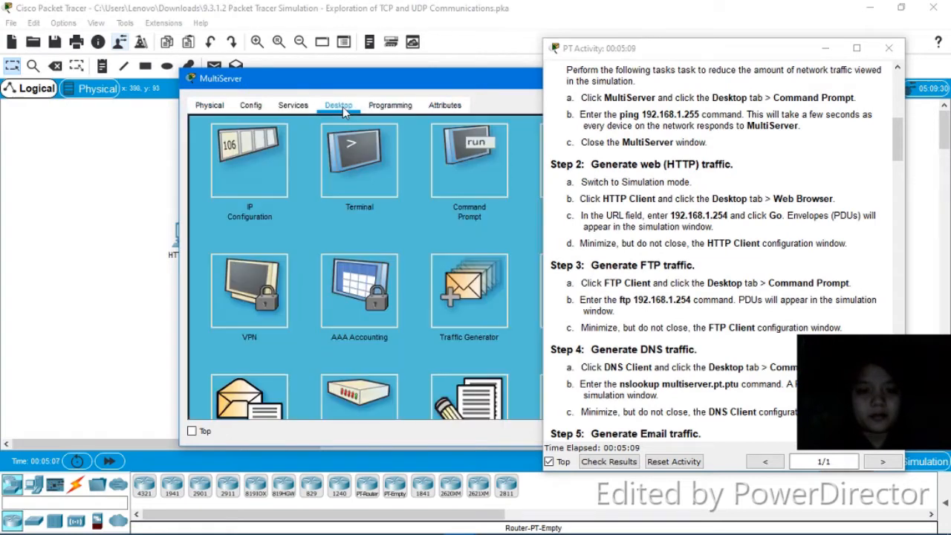
pyautogui.click(441, 158)
pyautogui.write('ping 192.1')
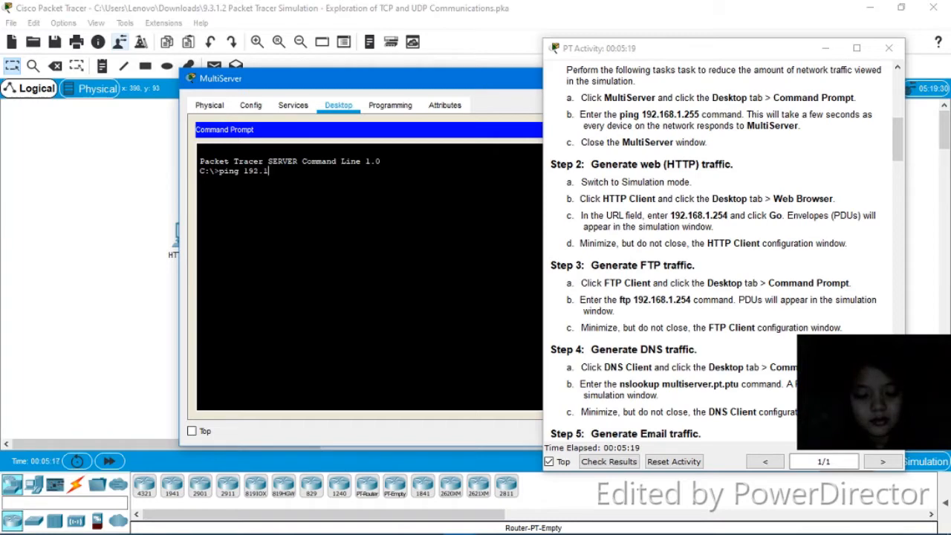
pyautogui.write('68.1.255')
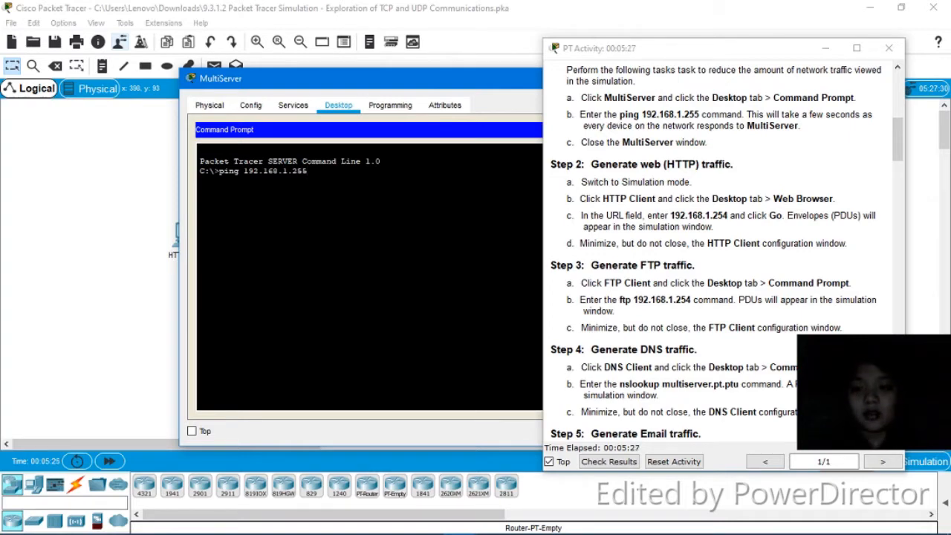
pyautogui.press('Return')
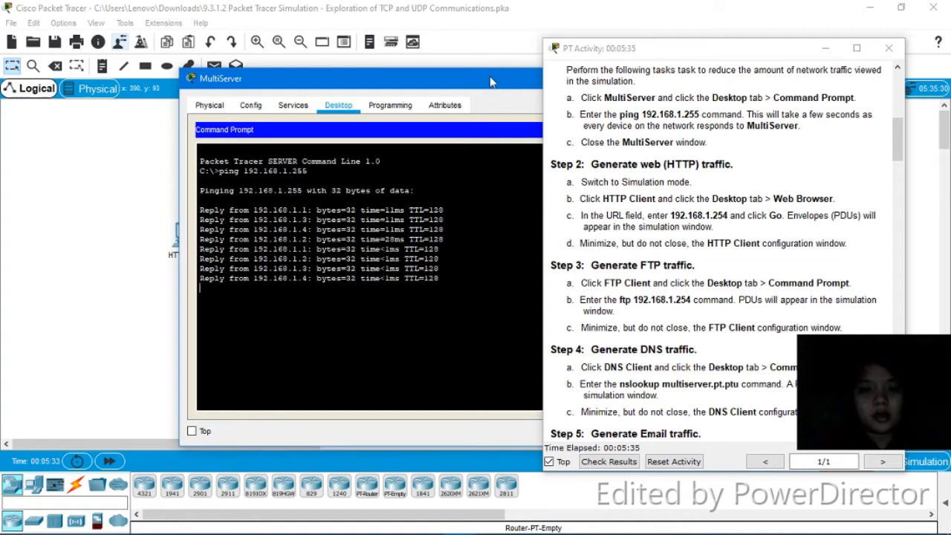
pyautogui.moveTo(494, 72); pyautogui.dragTo(242, 93)
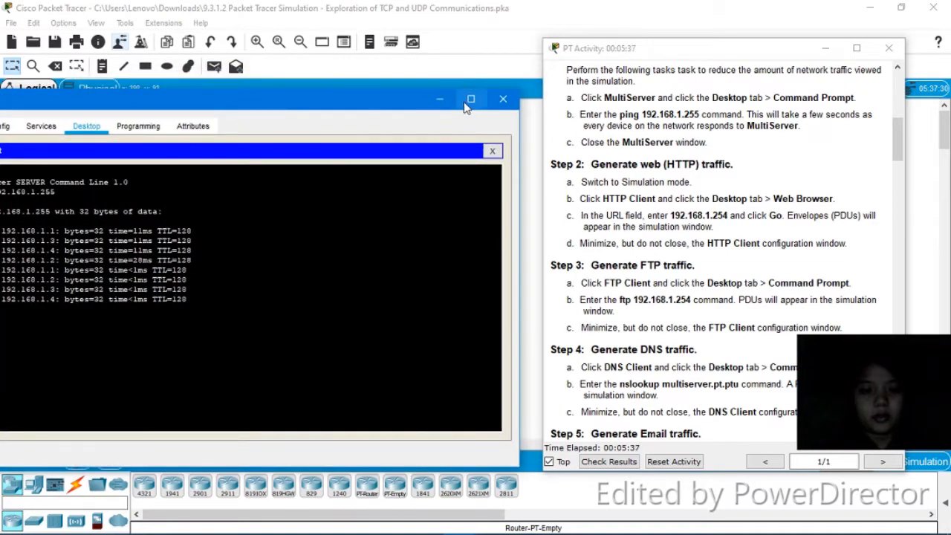
pyautogui.click(503, 100)
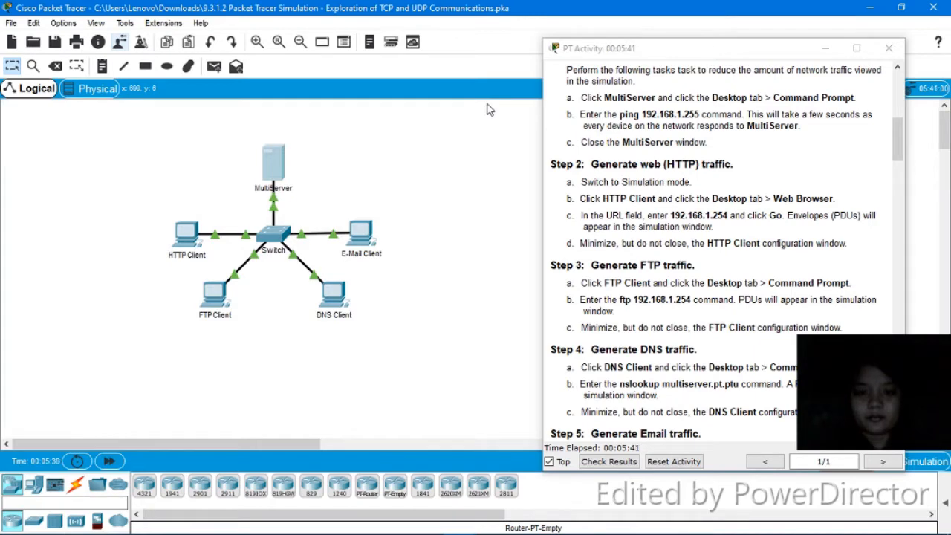
# - Reopen the MultiServer command prompt to confirm 16 replies with 0% loss, then close it
pyautogui.click(276, 167)
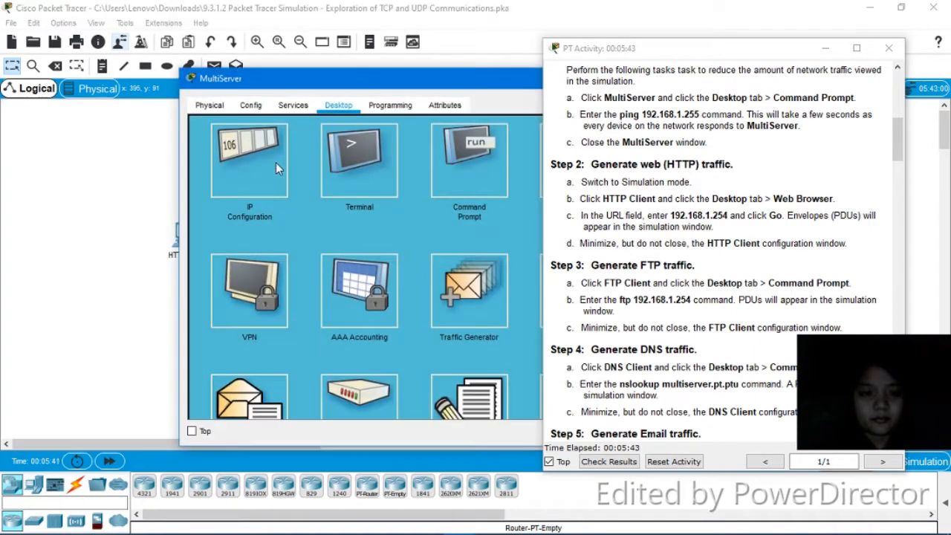
pyautogui.click(448, 178)
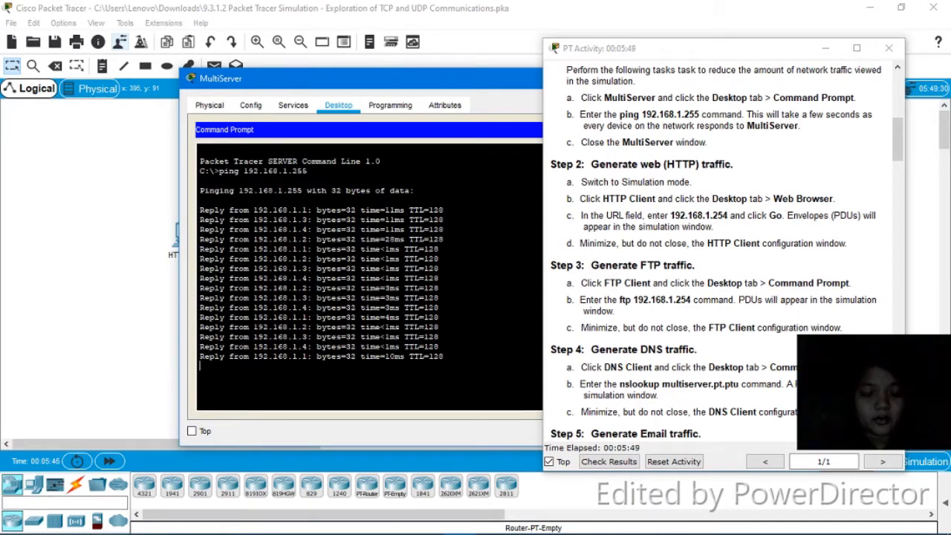
pyautogui.moveTo(517, 75); pyautogui.dragTo(237, 39)
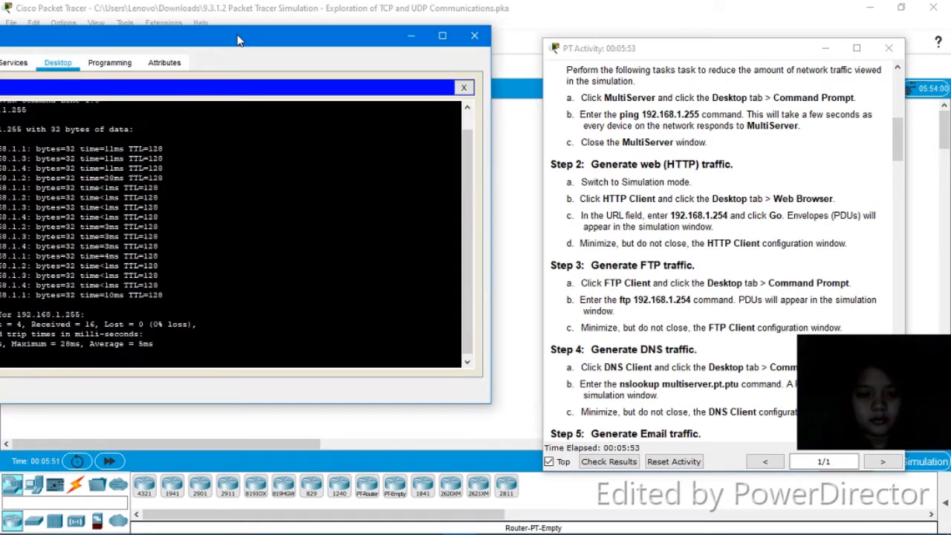
pyautogui.click(476, 37)
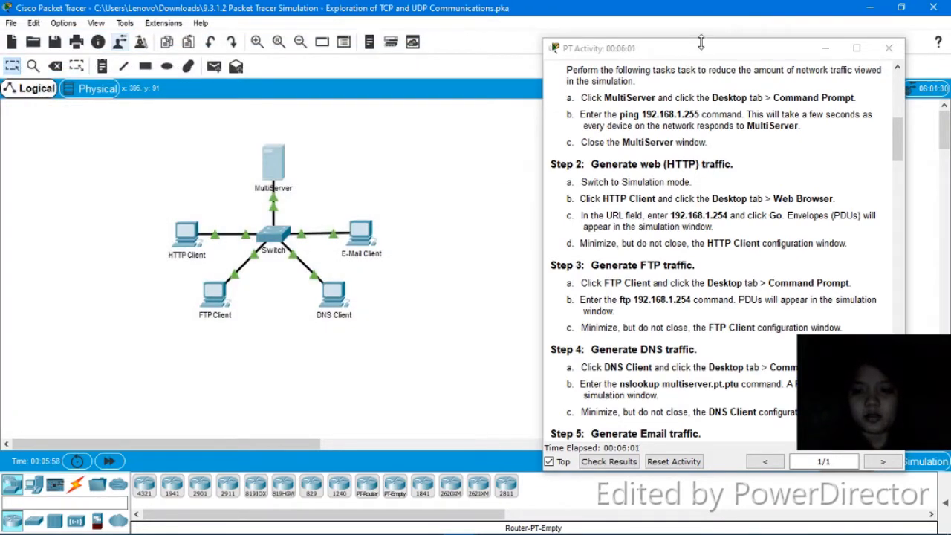
# - Switch Packet Tracer from Realtime to Simulation mode
pyautogui.moveTo(704, 55); pyautogui.dragTo(450, 52)
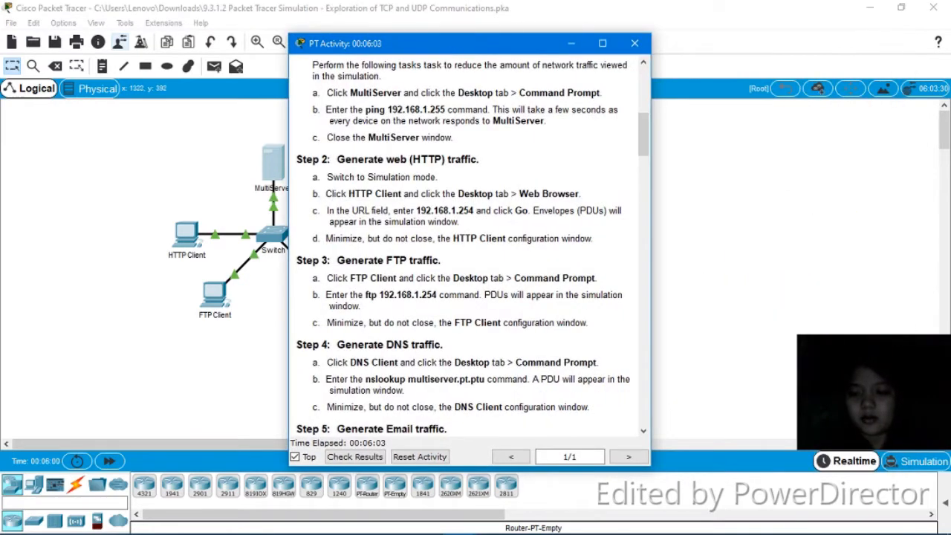
pyautogui.click(922, 462)
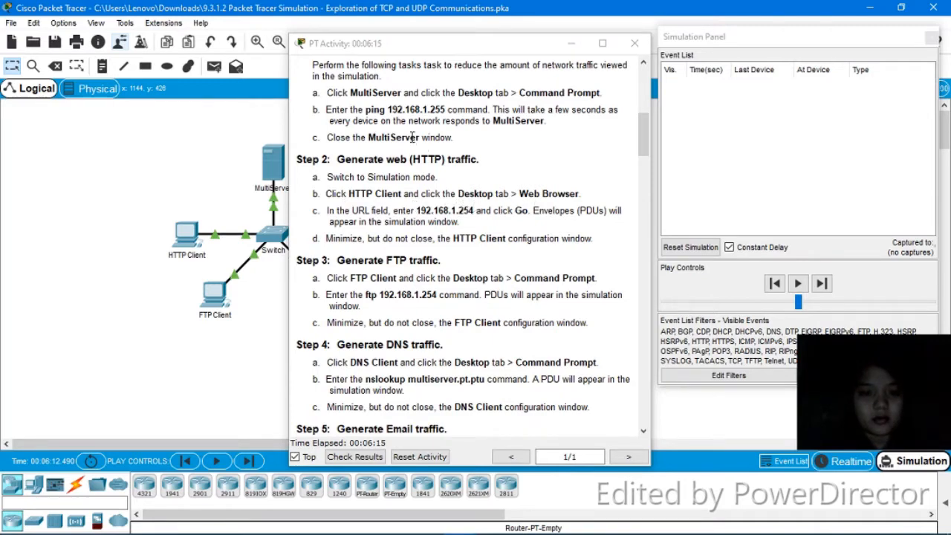
pyautogui.moveTo(465, 51); pyautogui.dragTo(516, 45)
# - Request 192.168.1.254 in the HTTP Client's web browser and minimize its window
pyautogui.click(179, 245)
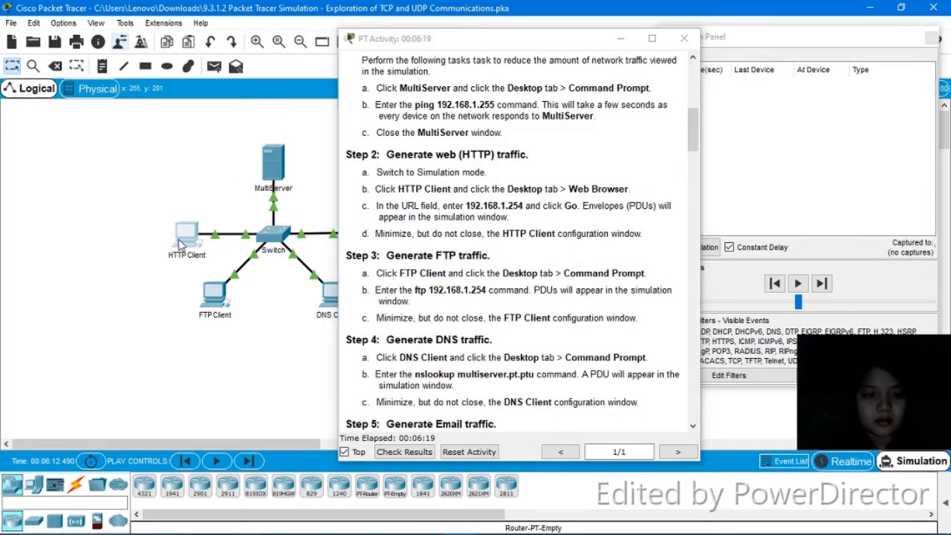
pyautogui.click(179, 244)
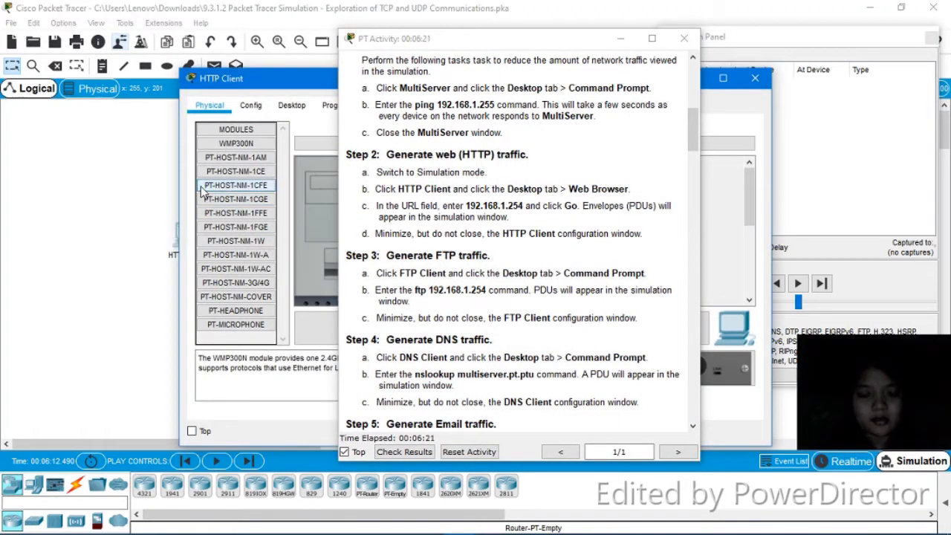
pyautogui.click(286, 105)
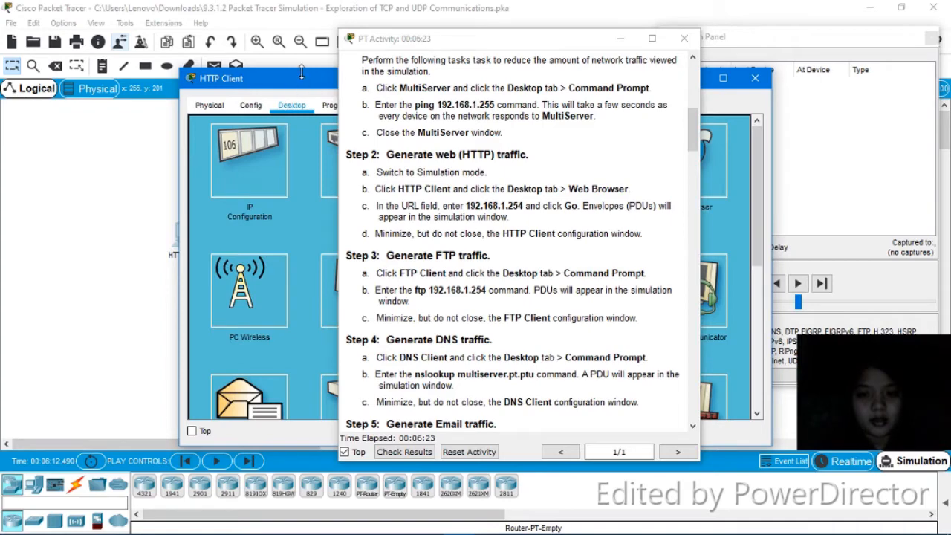
pyautogui.moveTo(317, 78); pyautogui.dragTo(1, 71)
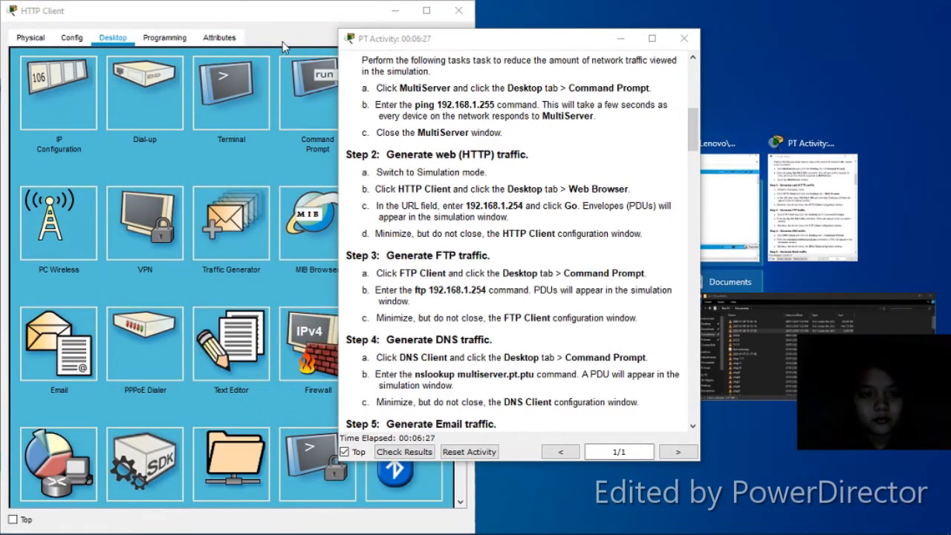
pyautogui.click(284, 46)
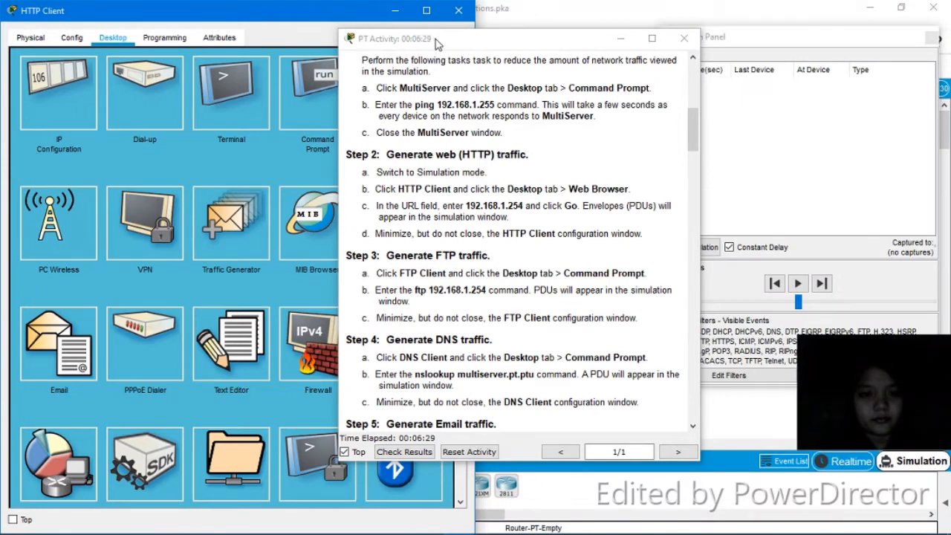
pyautogui.click(396, 115)
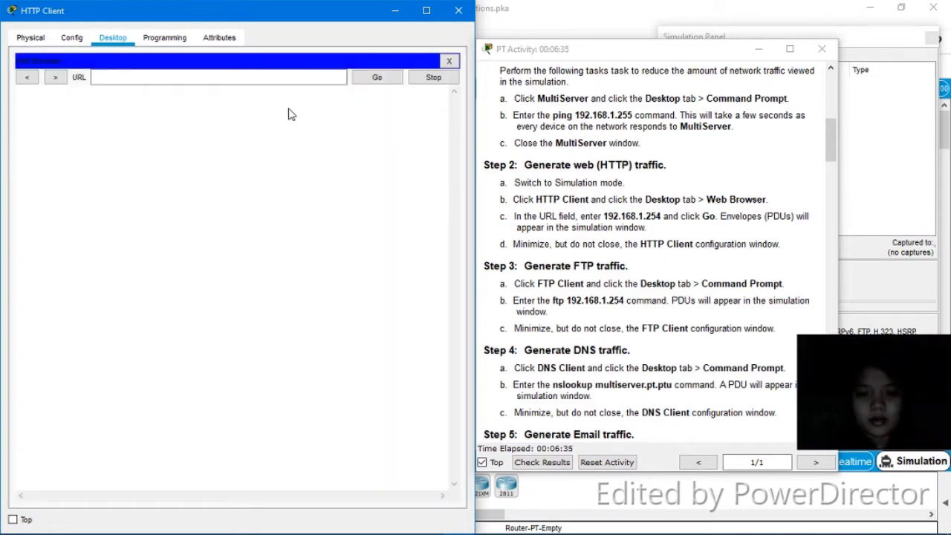
pyautogui.click(275, 83)
pyautogui.write('192.168.1.254')
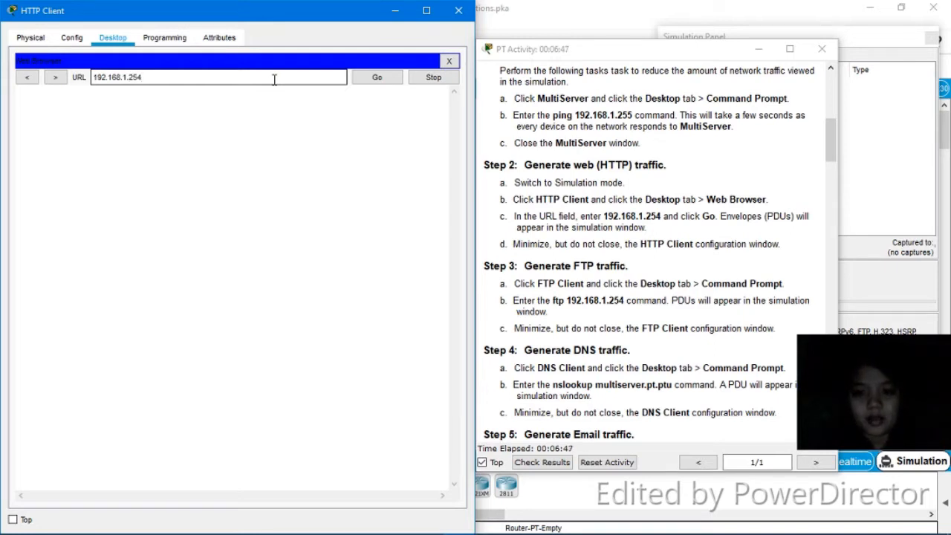
pyautogui.click(377, 79)
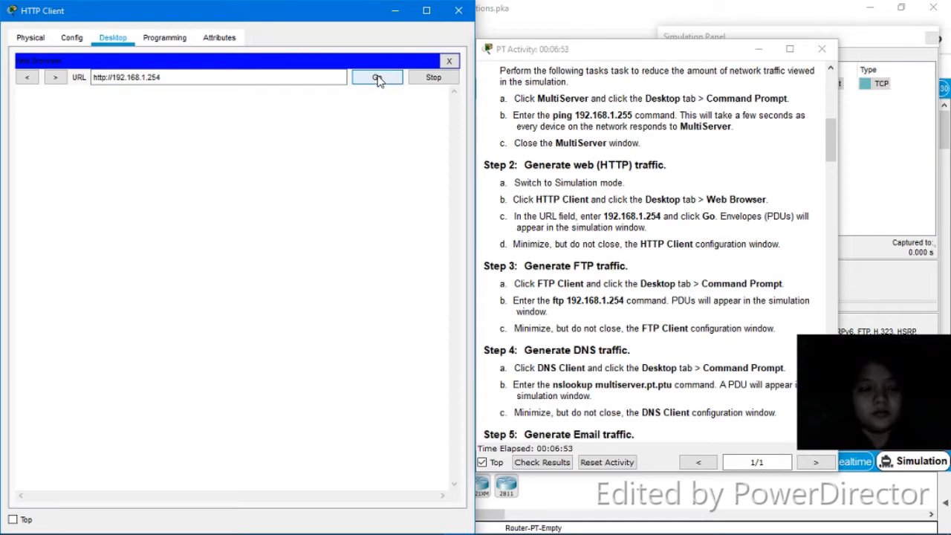
pyautogui.click(396, 11)
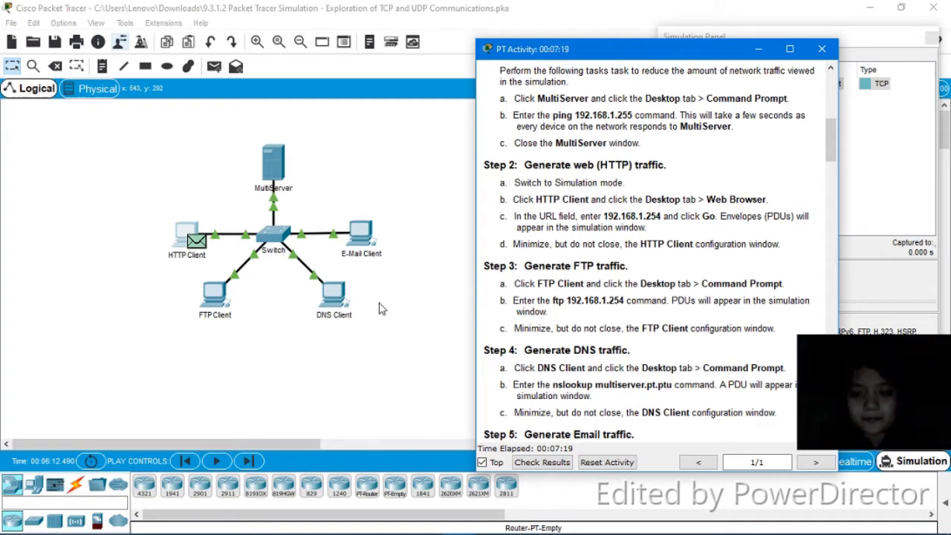
# - Run ftp 192.168.1.254 from the FTP Client's command prompt and minimize its window
pyautogui.click(211, 307)
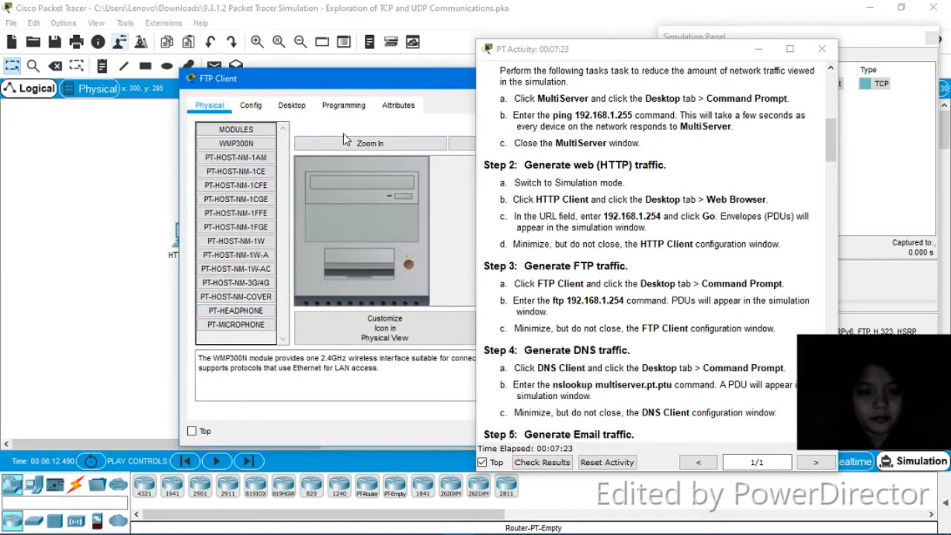
pyautogui.click(294, 105)
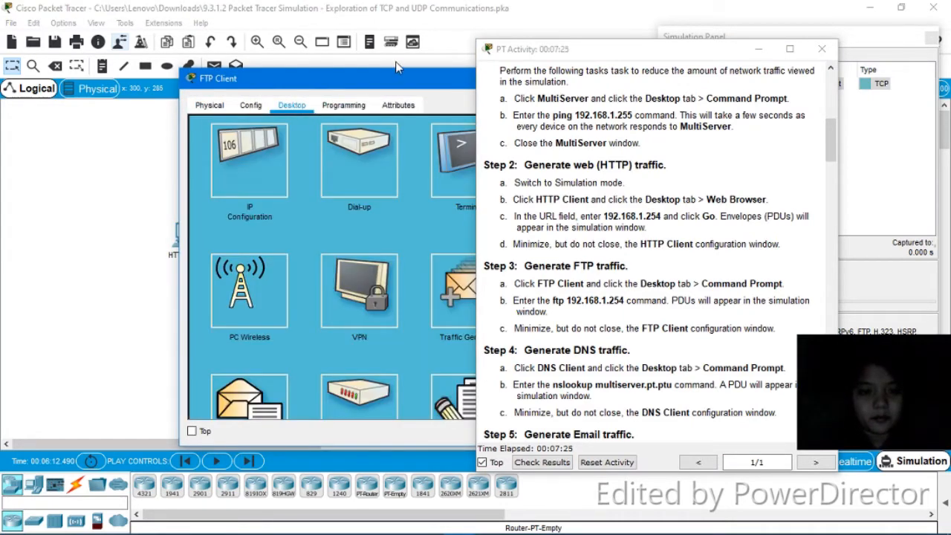
pyautogui.moveTo(399, 80); pyautogui.dragTo(230, 97)
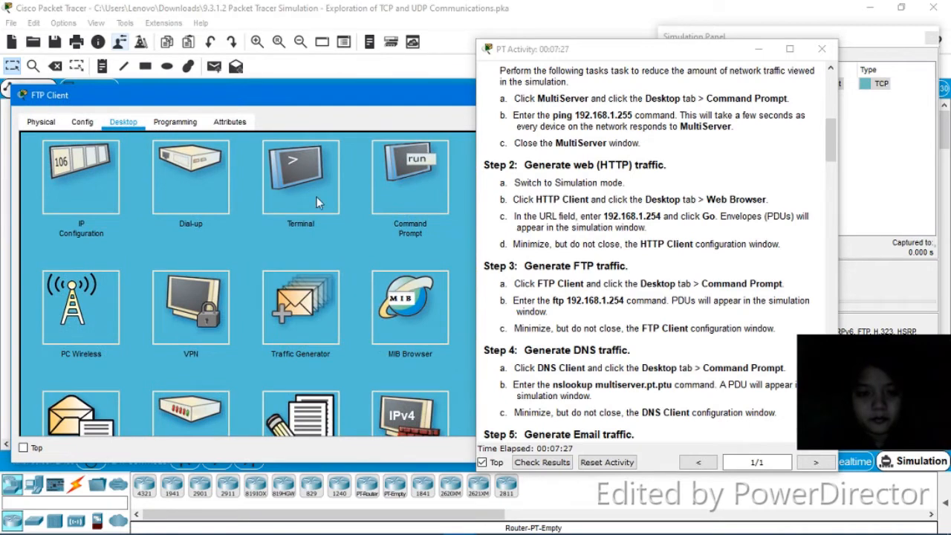
pyautogui.click(409, 197)
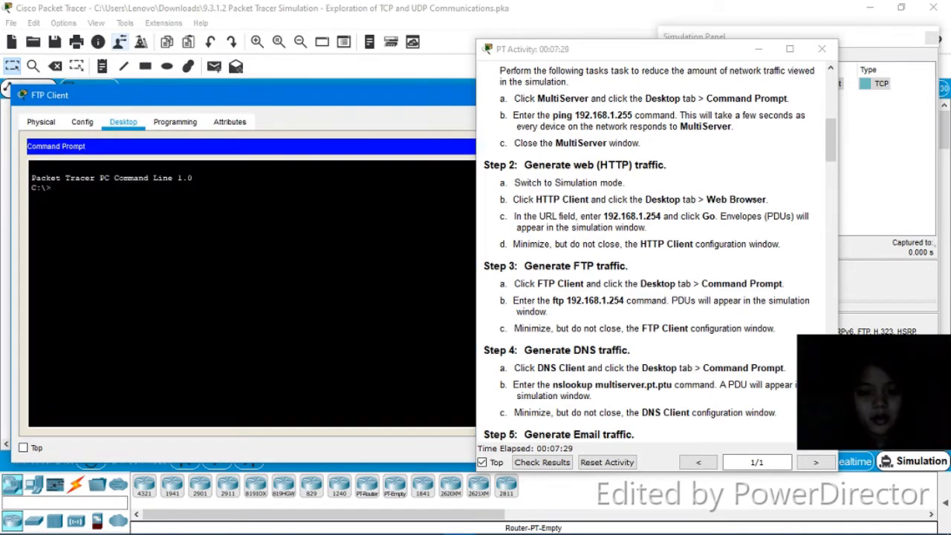
pyautogui.write('ftp')
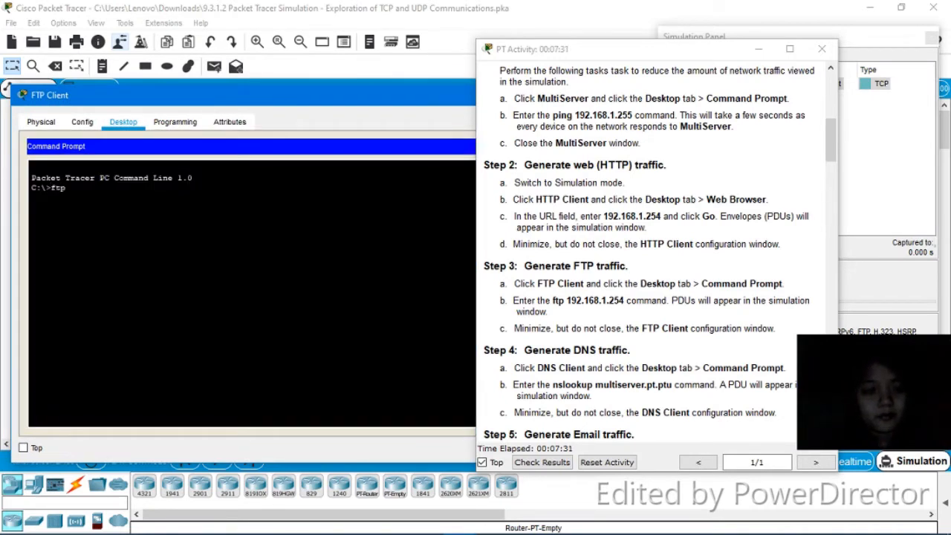
pyautogui.write(' 192.1')
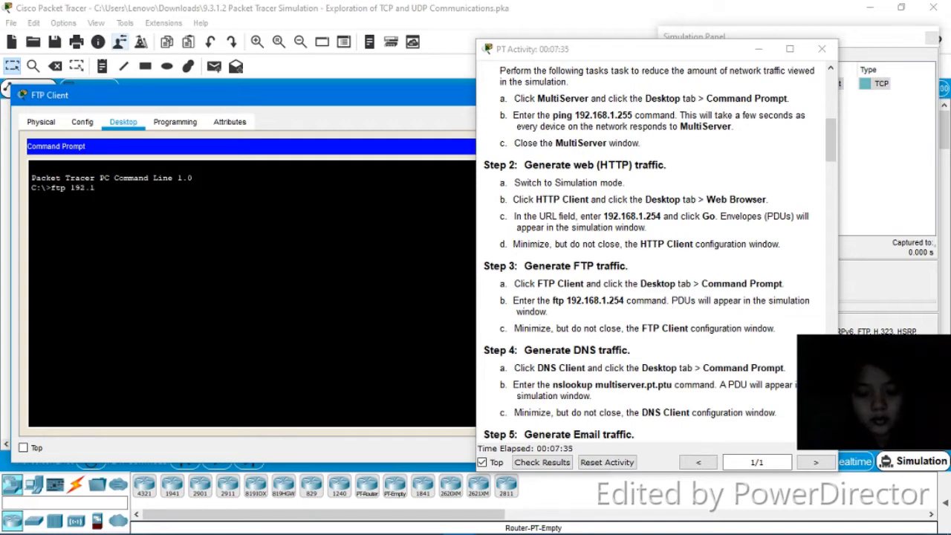
pyautogui.write('68.1.')
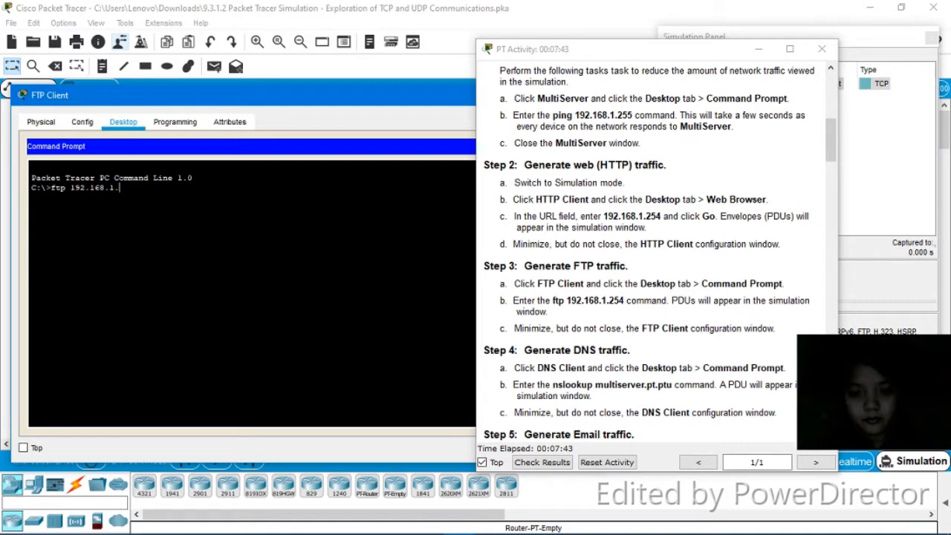
pyautogui.write('2')
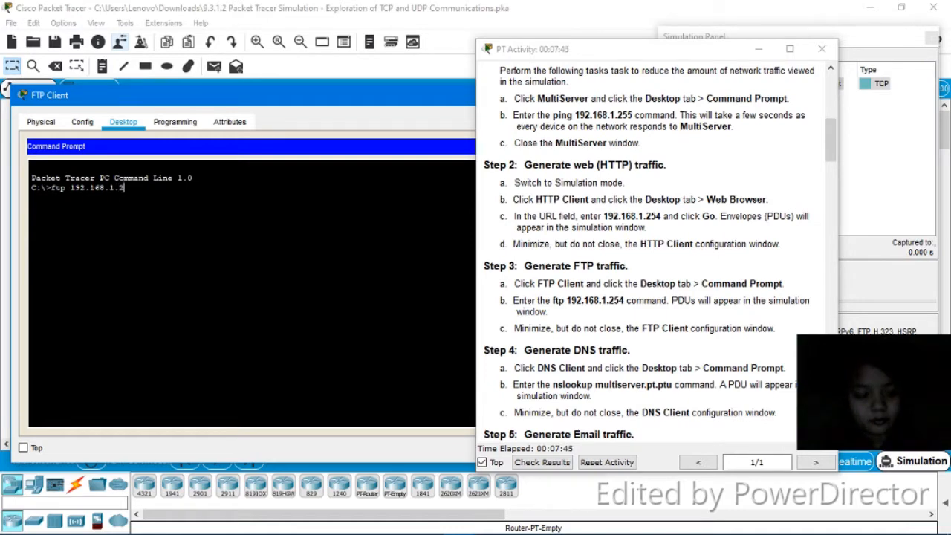
pyautogui.write('54')
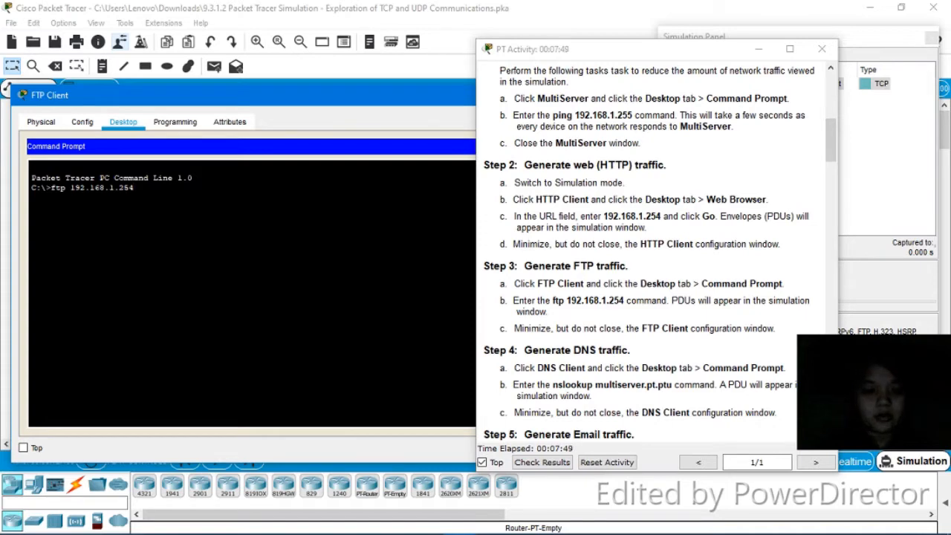
pyautogui.press('Return')
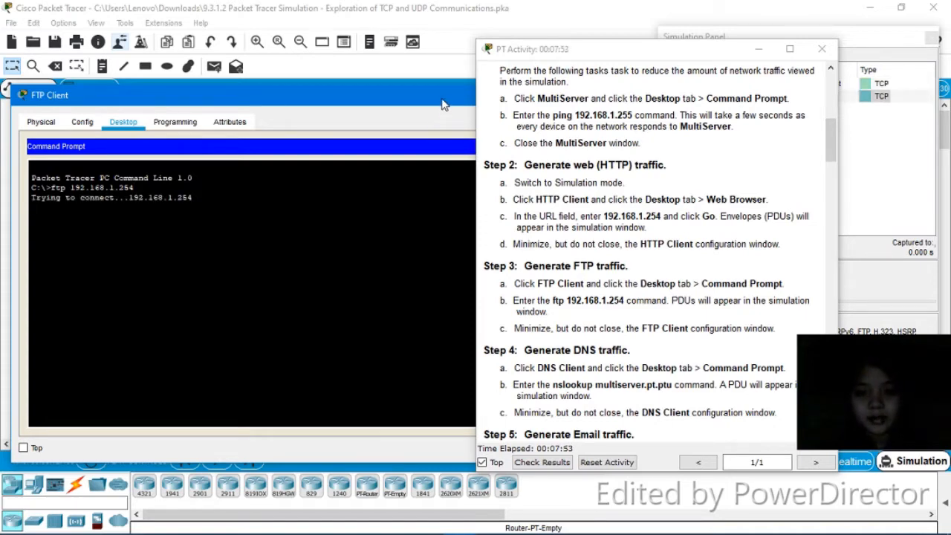
pyautogui.moveTo(444, 104); pyautogui.dragTo(322, 106)
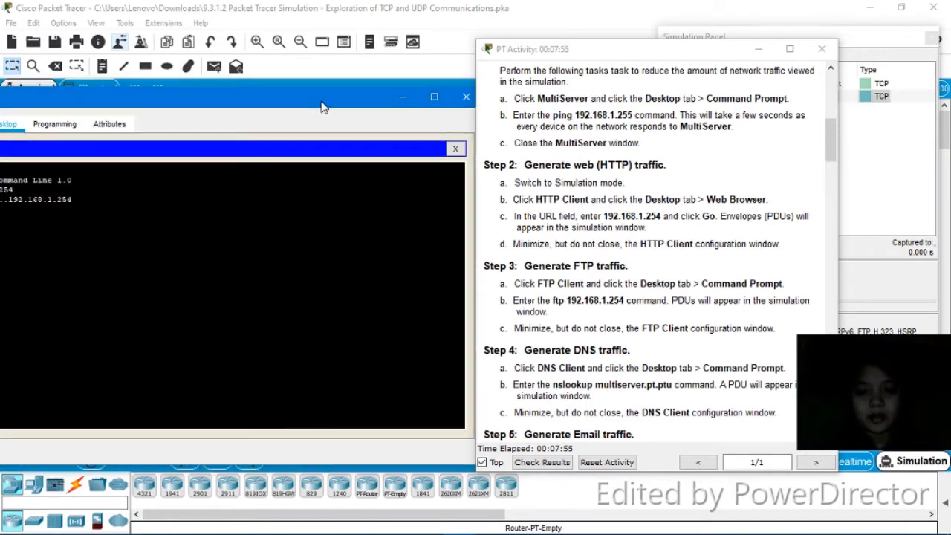
pyautogui.click(399, 99)
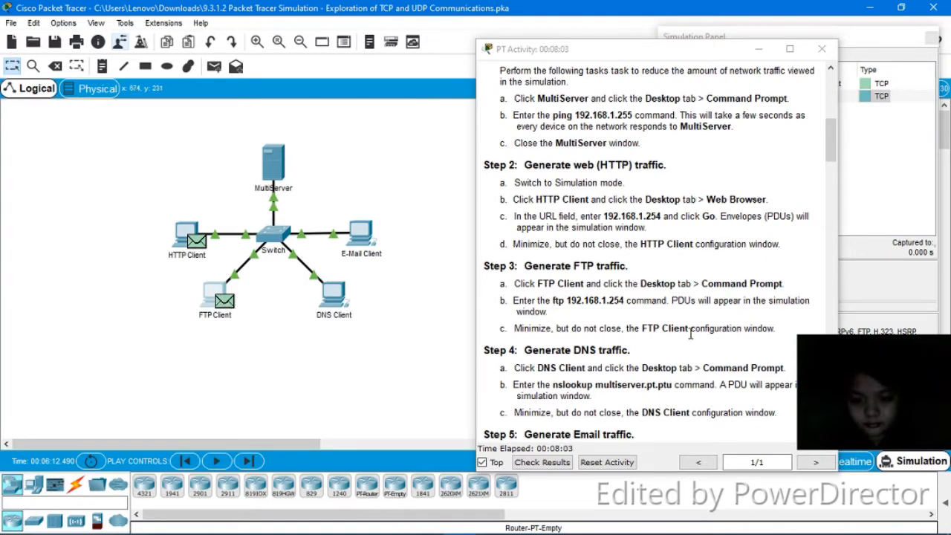
# - Run nslookup multiserver.pt.ptu on the DNS Client's command prompt, then minimize the window
pyautogui.moveTo(833, 135); pyautogui.dragTo(831, 174)
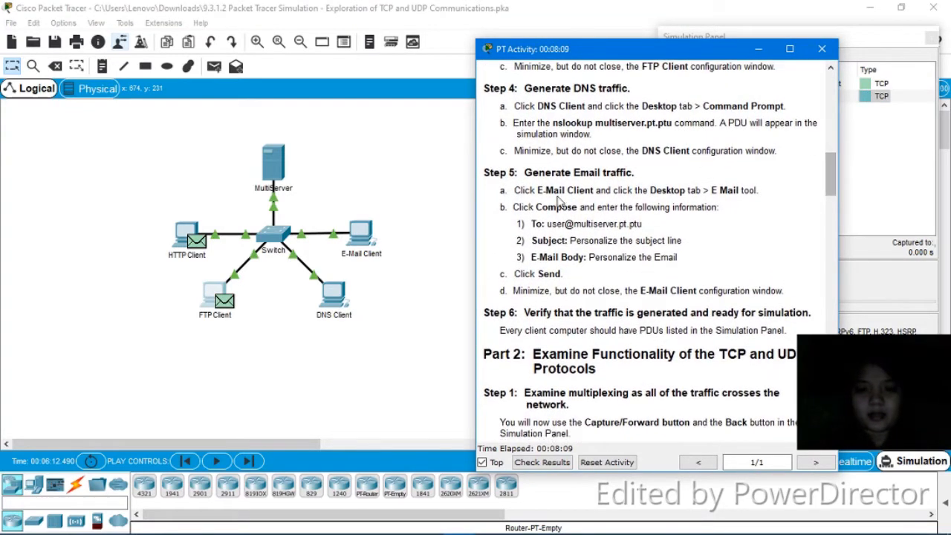
pyautogui.click(336, 306)
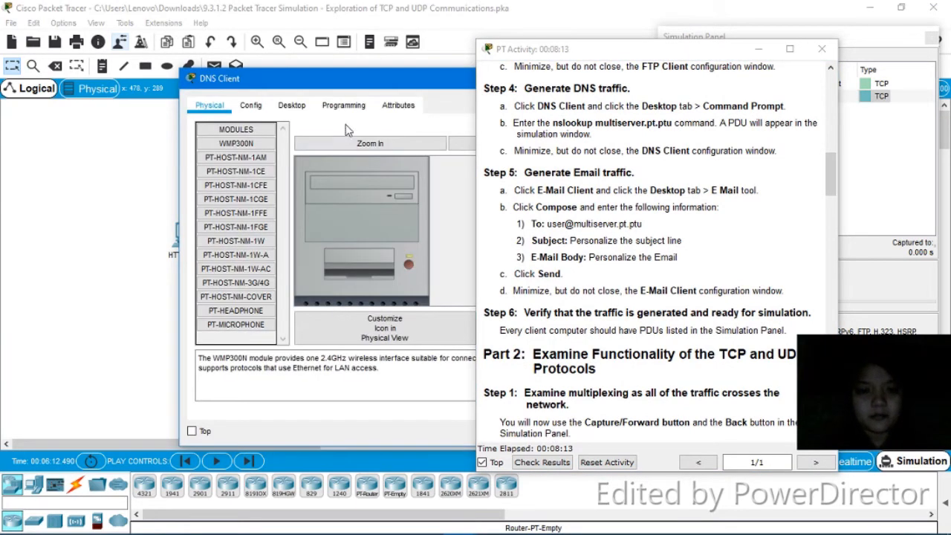
pyautogui.click(292, 105)
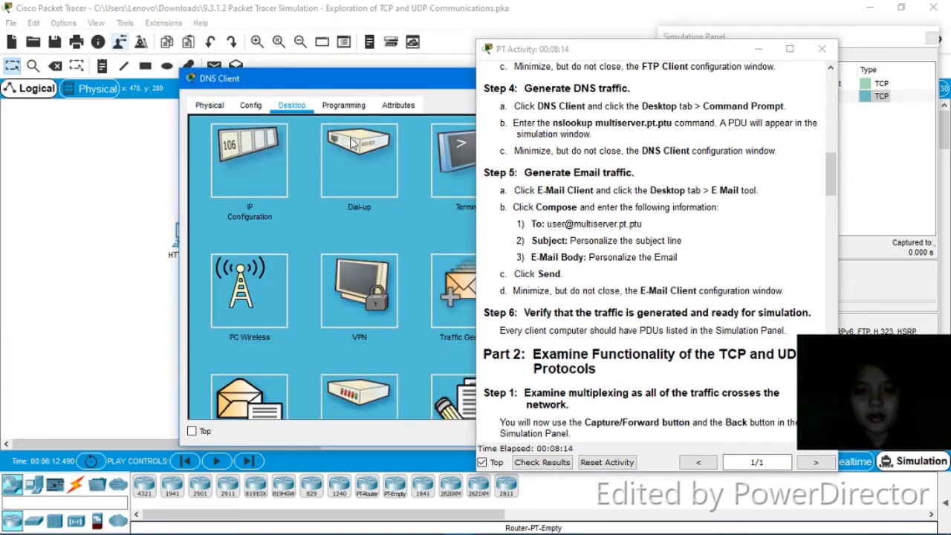
pyautogui.doubleClick(451, 74)
pyautogui.click(402, 137)
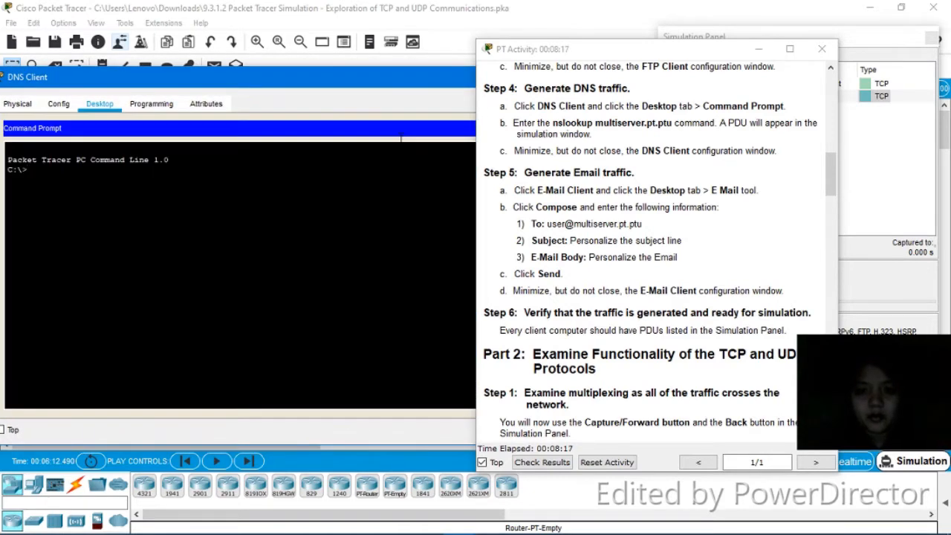
pyautogui.write('nslook')
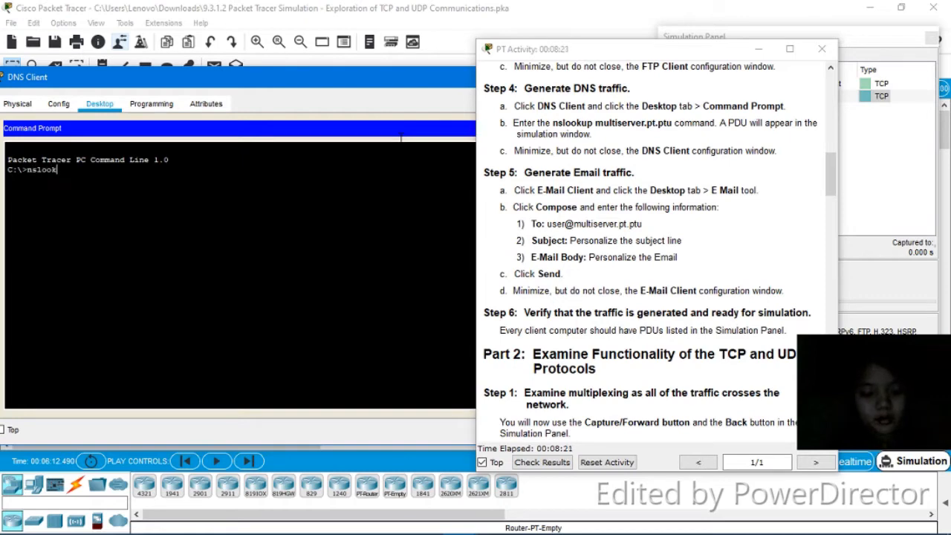
pyautogui.write('up multiserver')
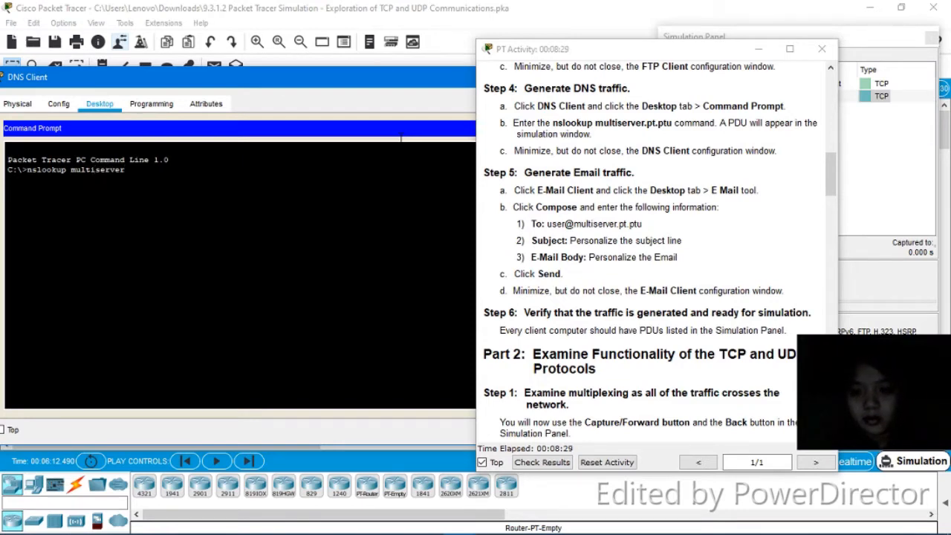
pyautogui.write('.pt.ptu')
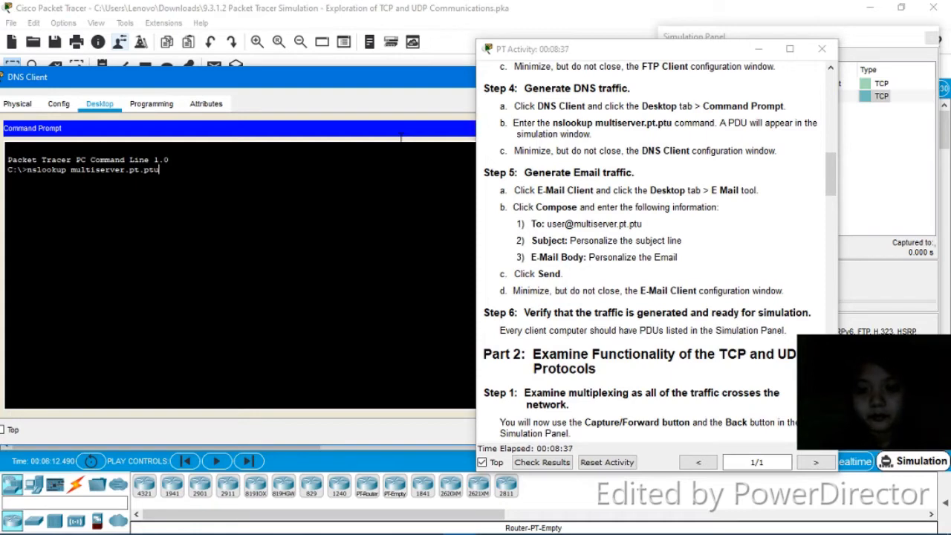
pyautogui.press('Return')
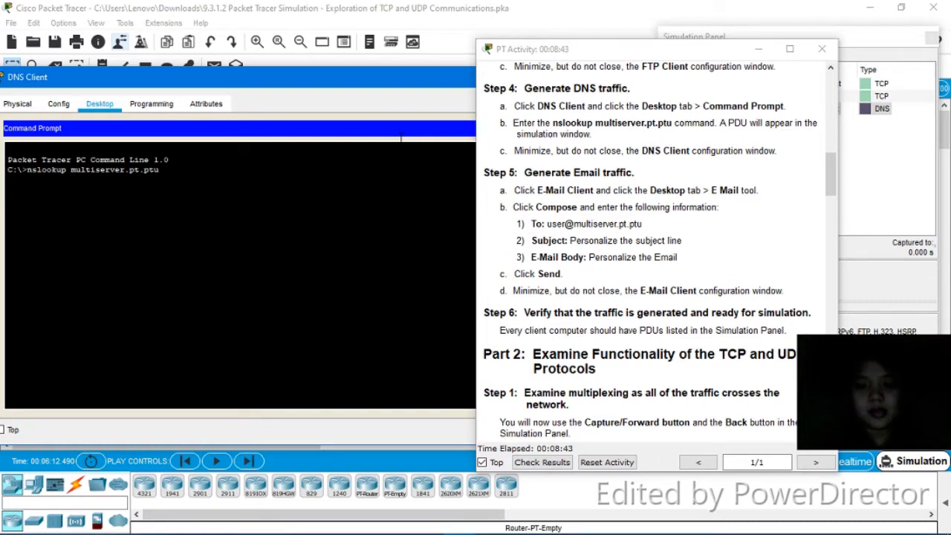
pyautogui.moveTo(461, 81); pyautogui.dragTo(372, 90)
pyautogui.click(408, 88)
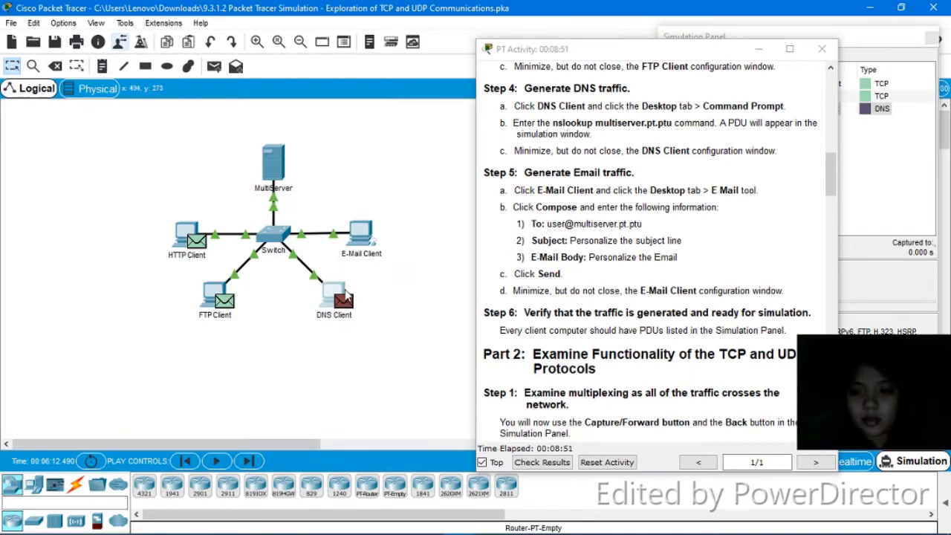
# - Open a blank Compose Mail form in the E-Mail Client's E Mail program
pyautogui.click(491, 175)
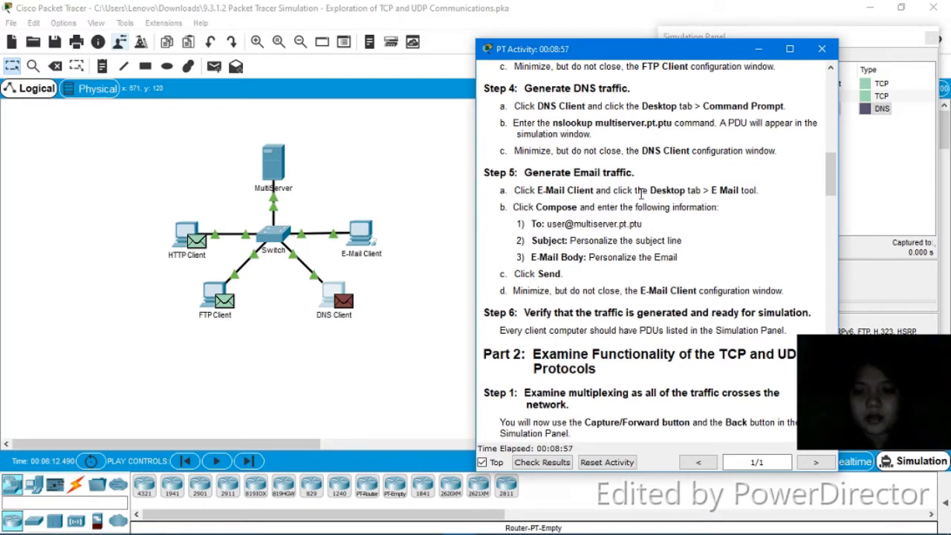
pyautogui.click(358, 238)
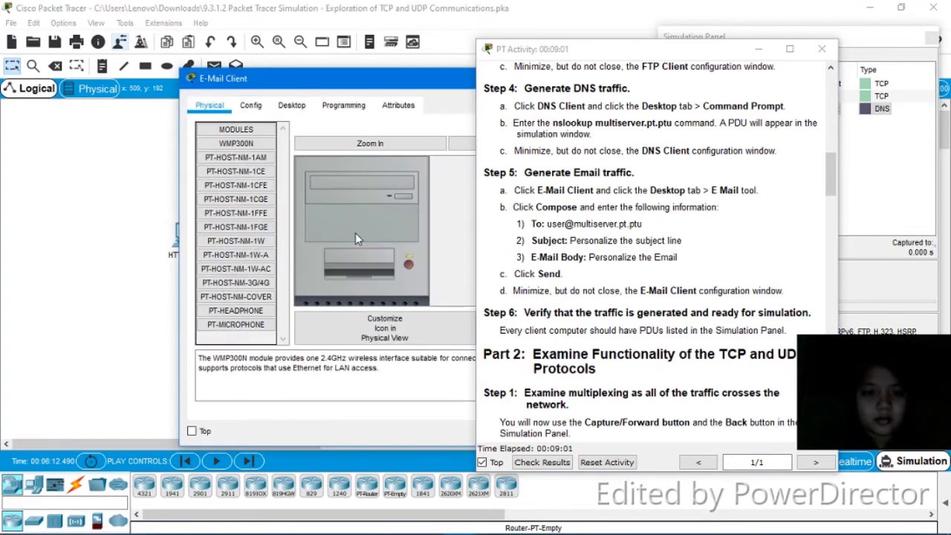
pyautogui.click(292, 105)
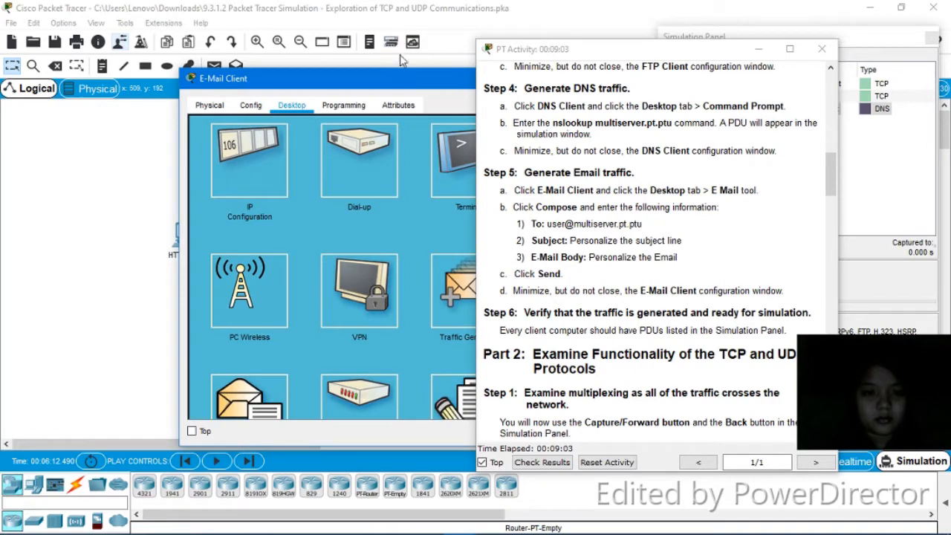
pyautogui.moveTo(404, 72); pyautogui.dragTo(244, 43)
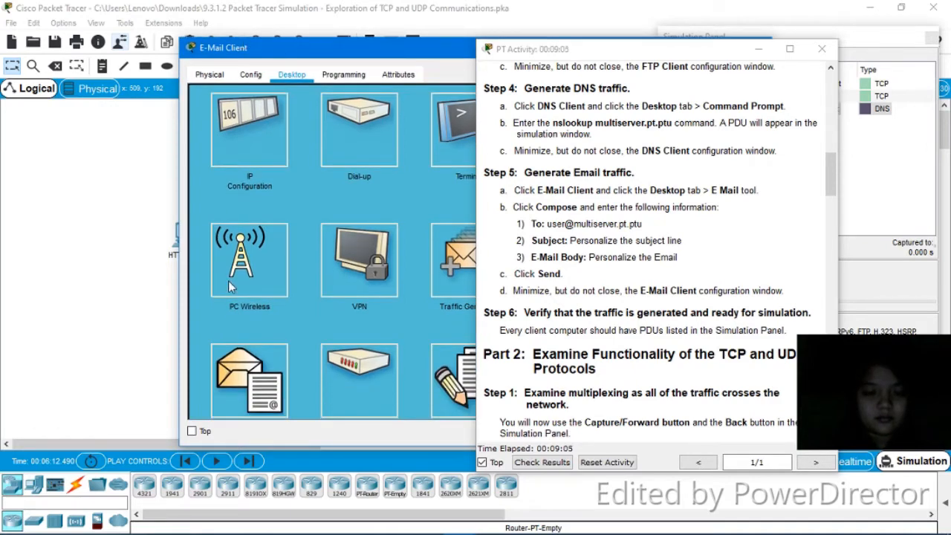
pyautogui.click(251, 360)
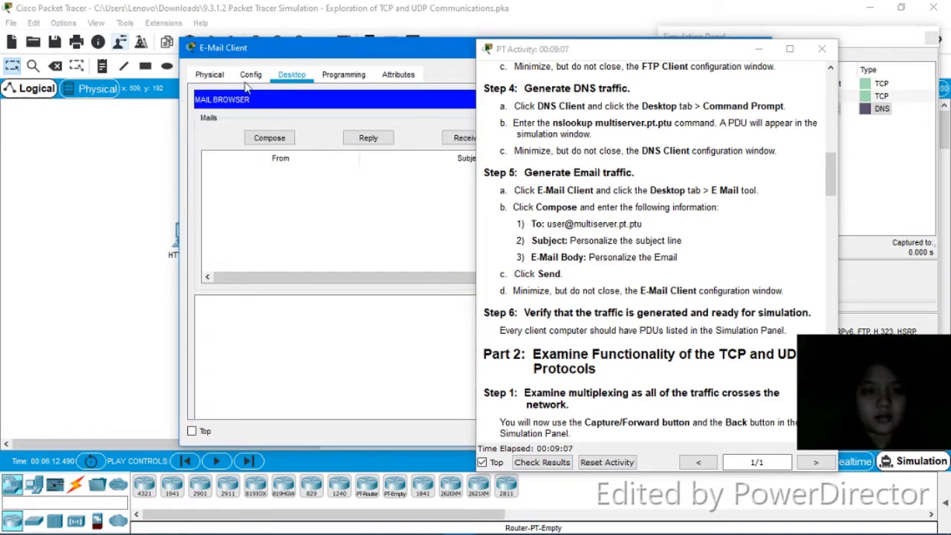
pyautogui.click(268, 138)
# - Address the email to the multiserver user account with subject 'Personalize the subject line'
pyautogui.click(297, 122)
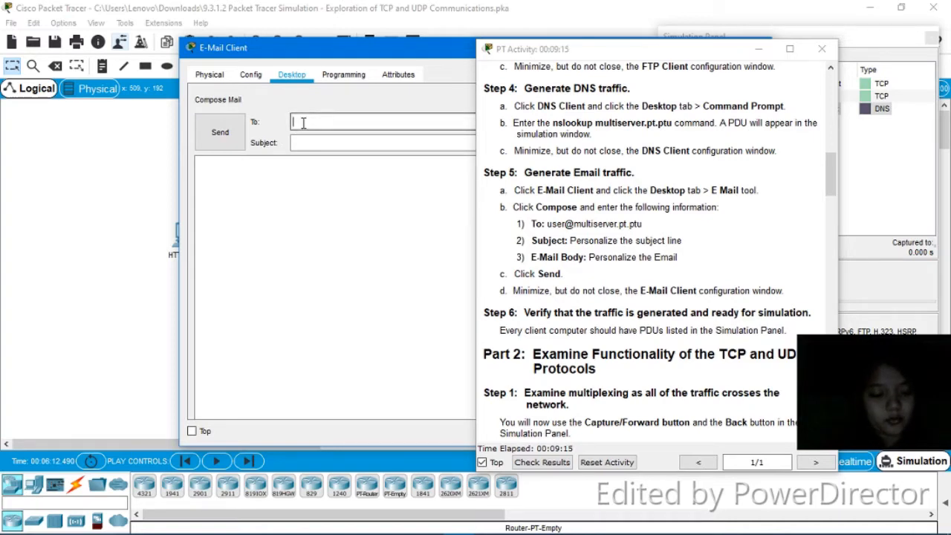
pyautogui.write('user')
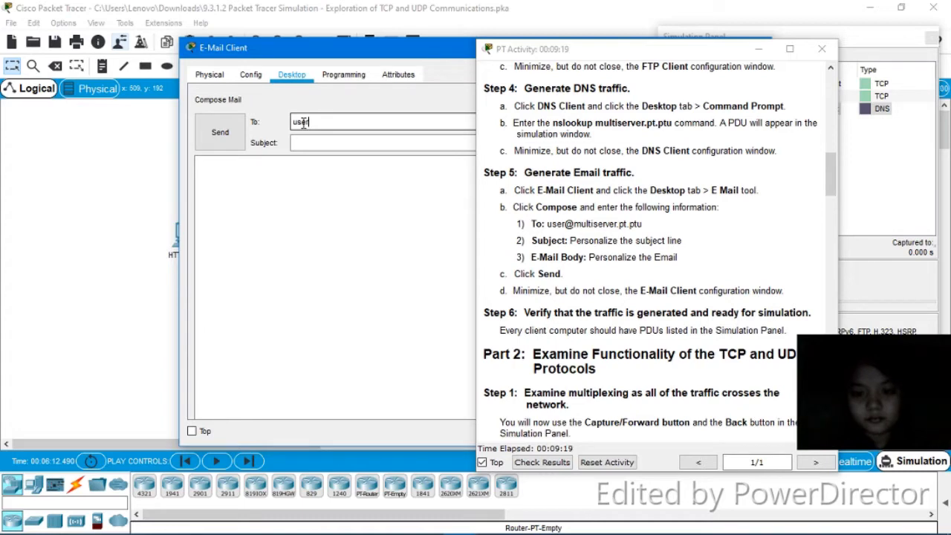
pyautogui.write('@multiserver')
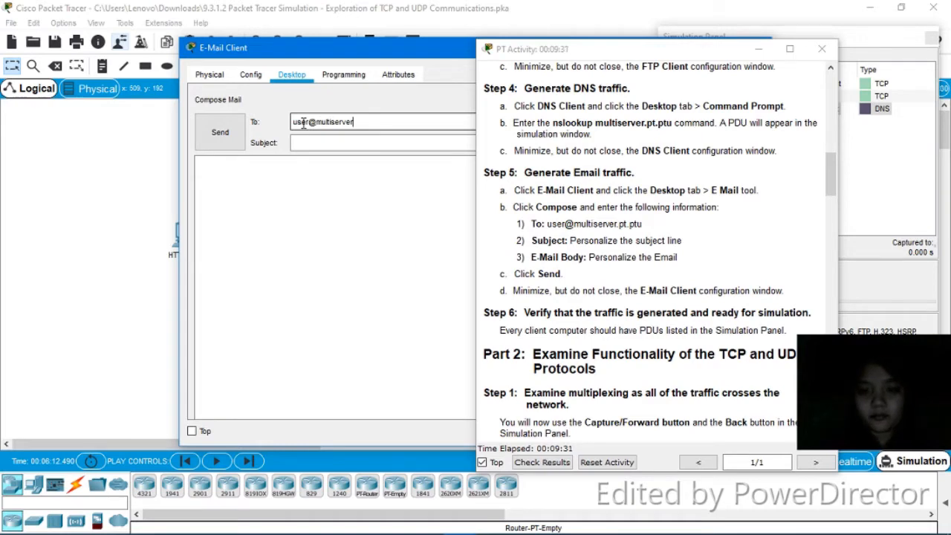
pyautogui.write('.pt')
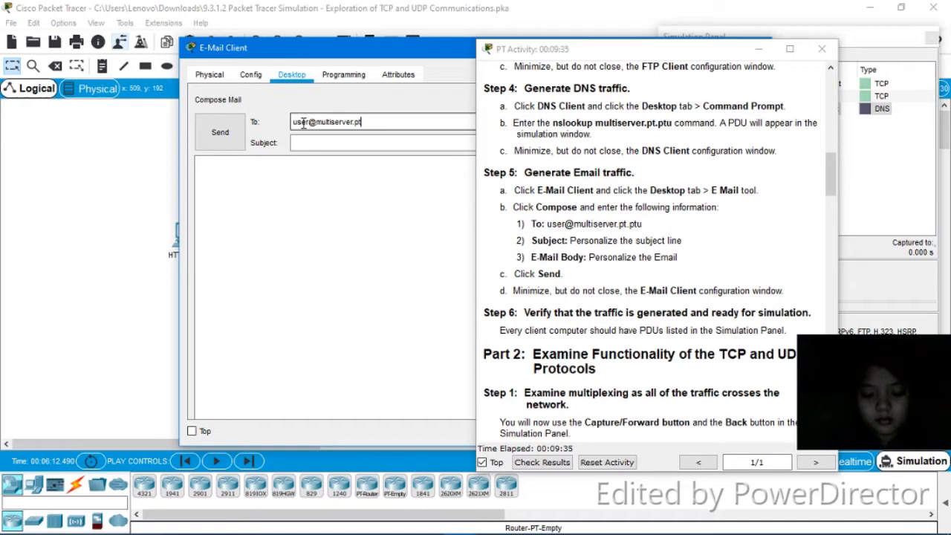
pyautogui.write('.ptu')
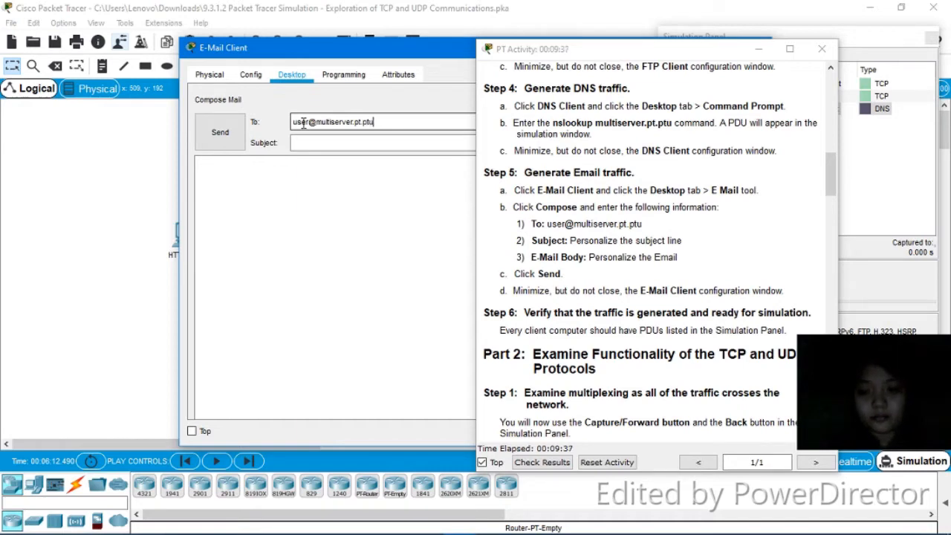
pyautogui.click(307, 143)
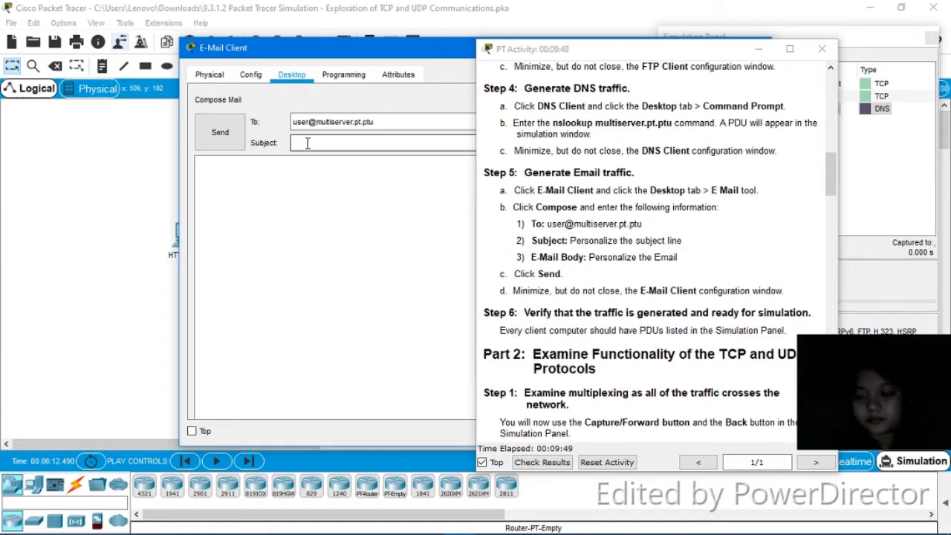
pyautogui.write('Personali')
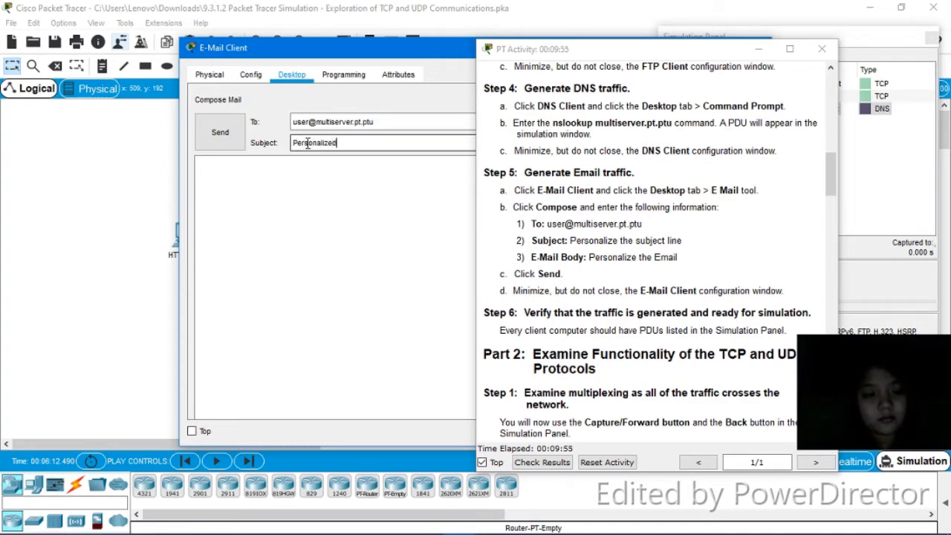
pyautogui.write('ze ')
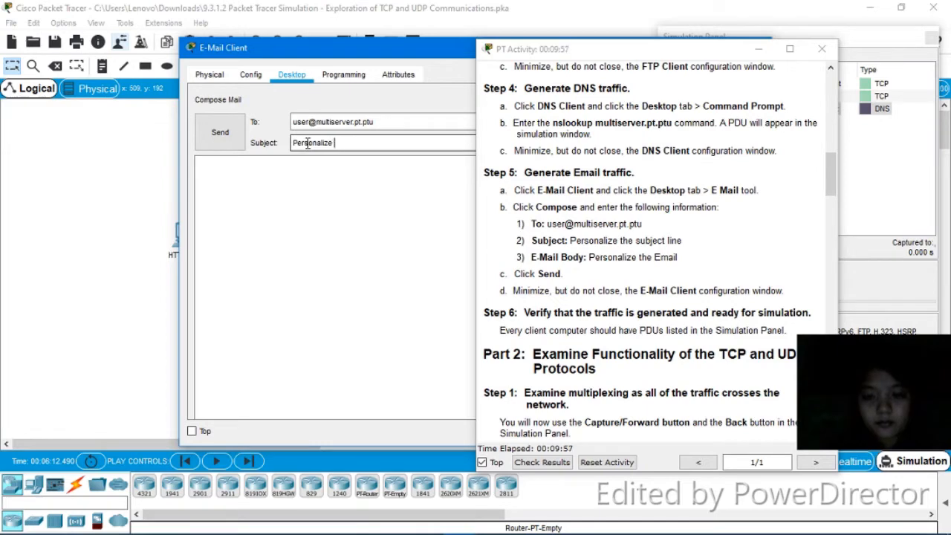
pyautogui.write('the subje')
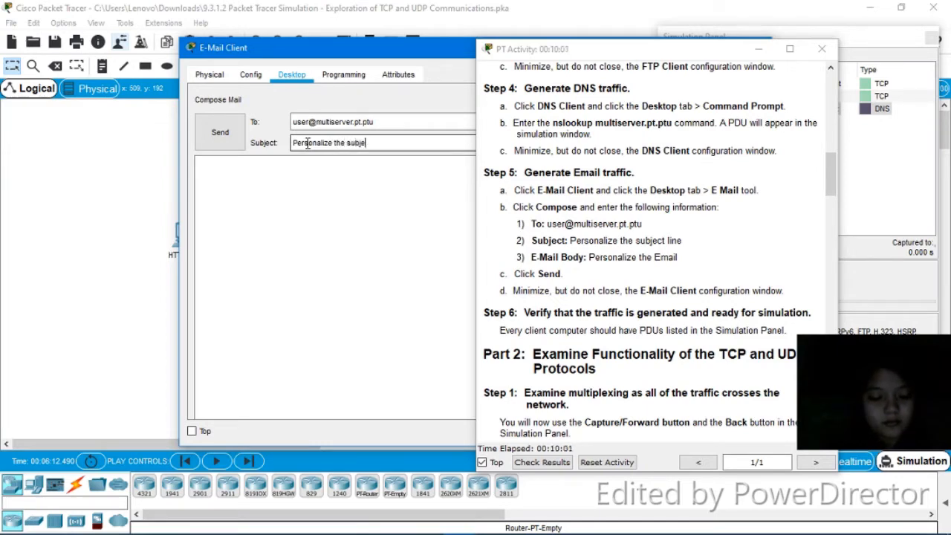
pyautogui.write('ct line')
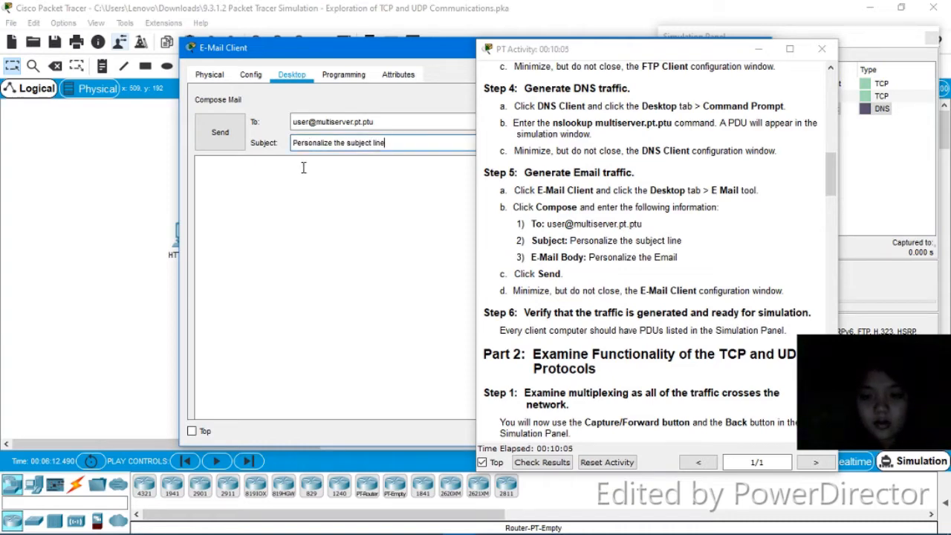
# - Write 'Personalize the Email' in the mail body, correcting the typo
pyautogui.click(303, 168)
pyautogui.write('Pers')
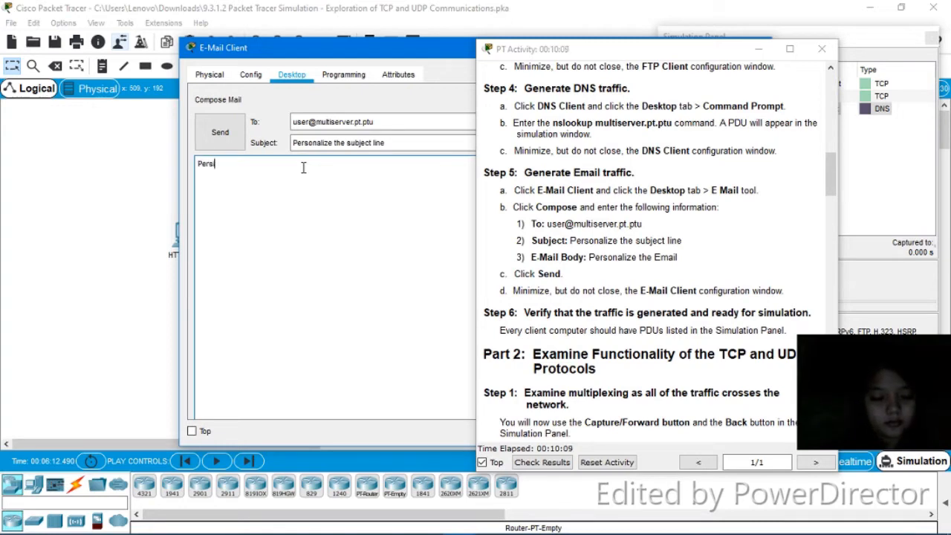
pyautogui.write('oana')
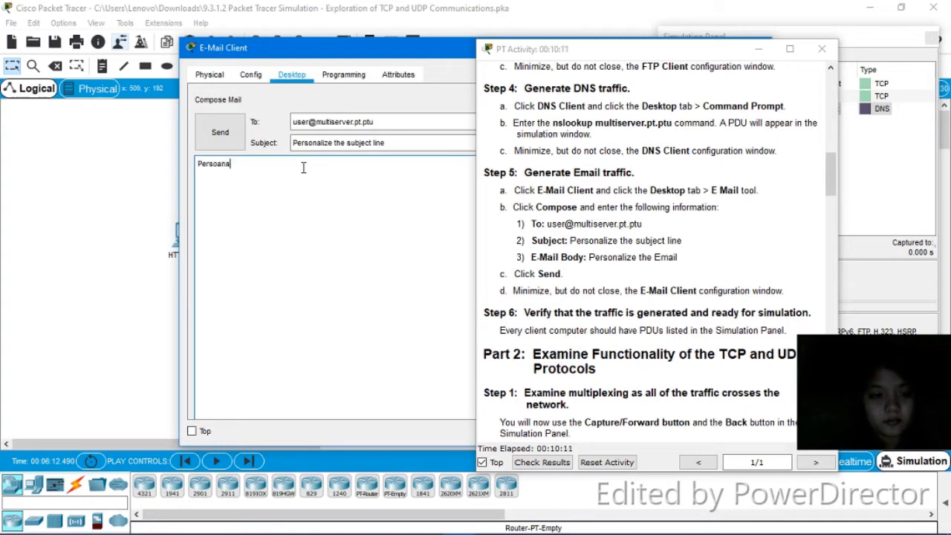
pyautogui.press('BackSpace')
pyautogui.press('BackSpace')
pyautogui.press('BackSpace')
pyautogui.write('nalize the Email')
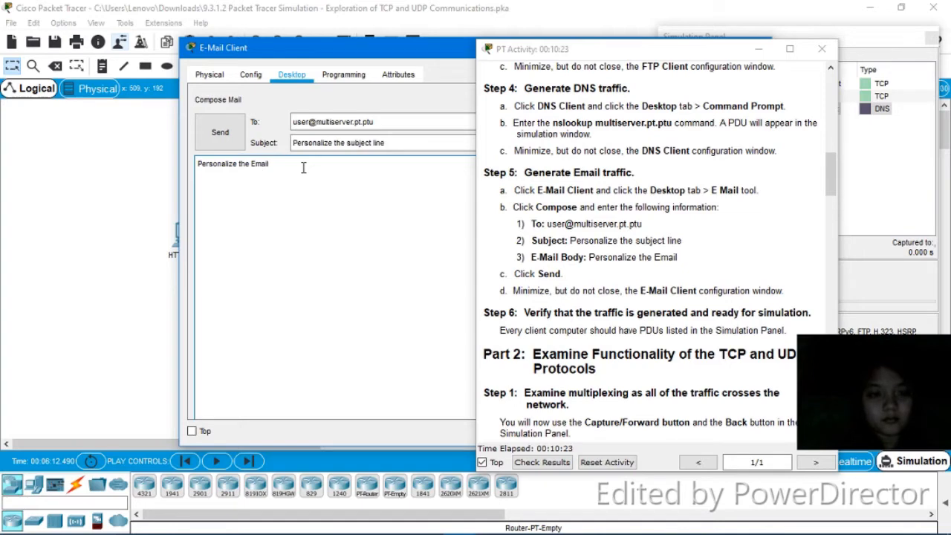
# - Send the email and minimize the E-Mail Client window
pyautogui.click(219, 132)
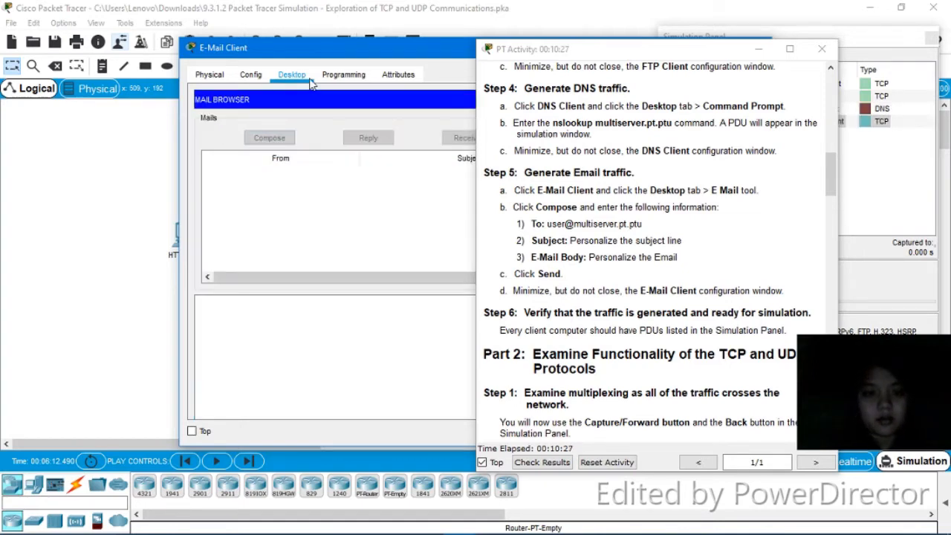
pyautogui.moveTo(407, 49); pyautogui.dragTo(266, 65)
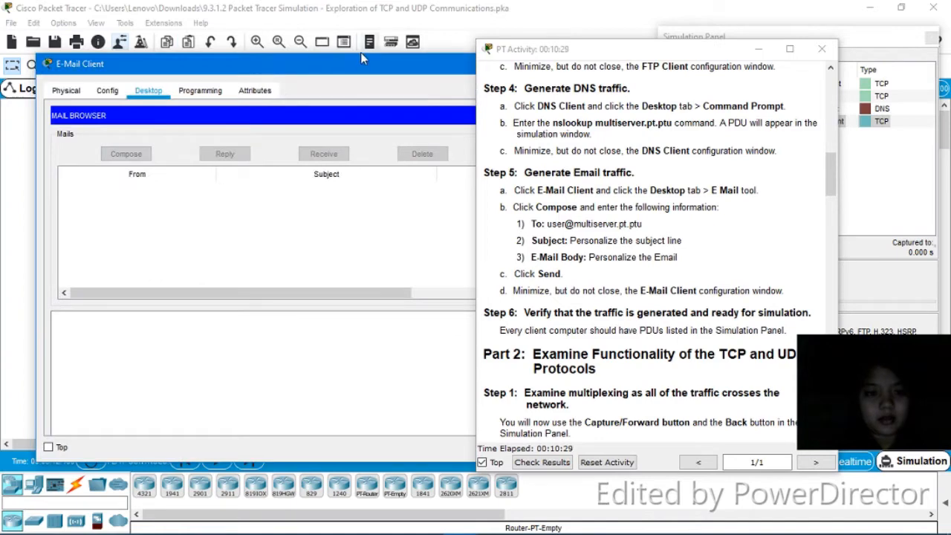
pyautogui.moveTo(361, 63); pyautogui.dragTo(266, 70)
pyautogui.click(446, 66)
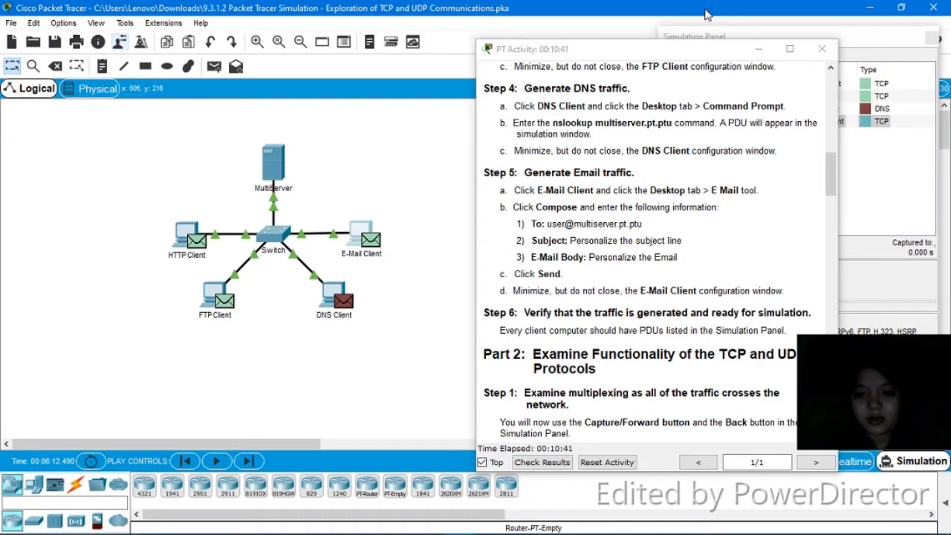
# - Move the instructions left to reveal the Simulation Panel and scroll to Part 2 Step 1
pyautogui.moveTo(700, 50); pyautogui.dragTo(594, 34)
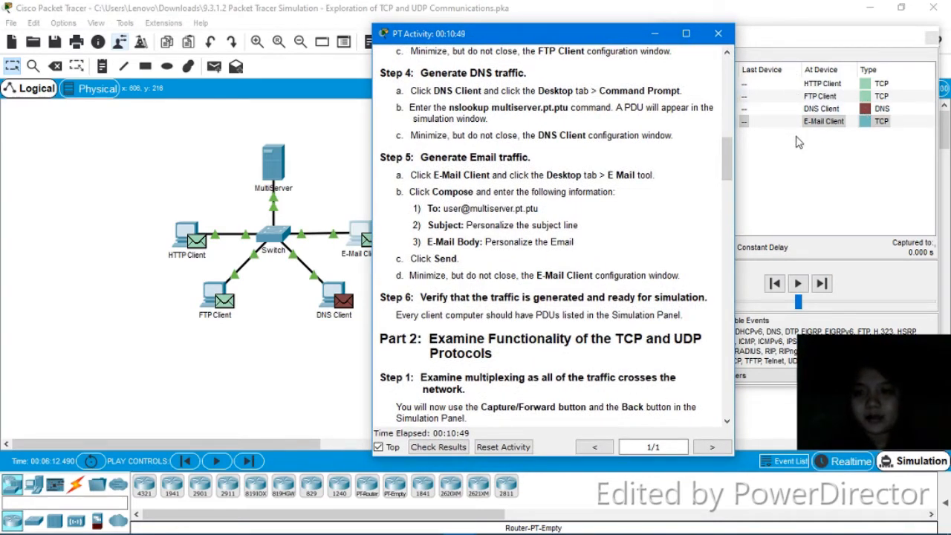
pyautogui.moveTo(619, 42); pyautogui.dragTo(549, 45)
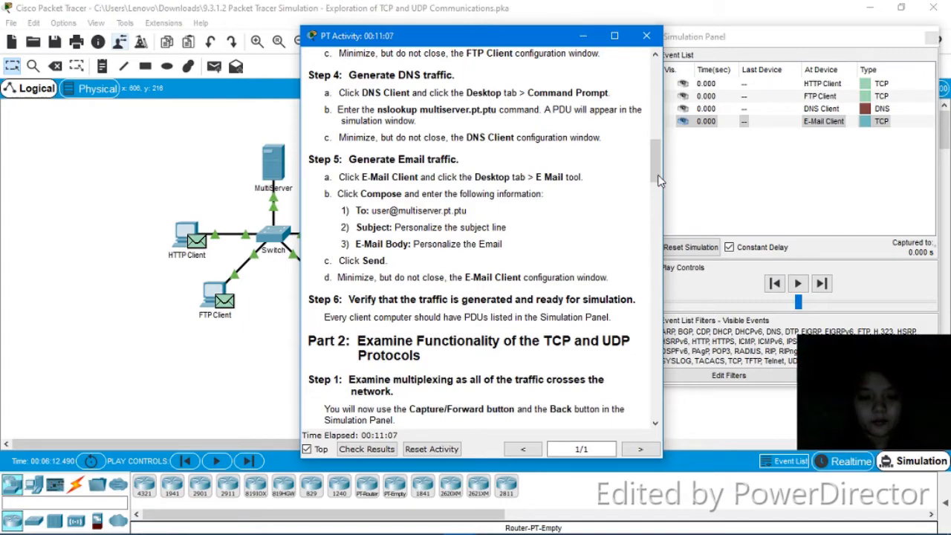
pyautogui.moveTo(658, 181); pyautogui.dragTo(658, 225)
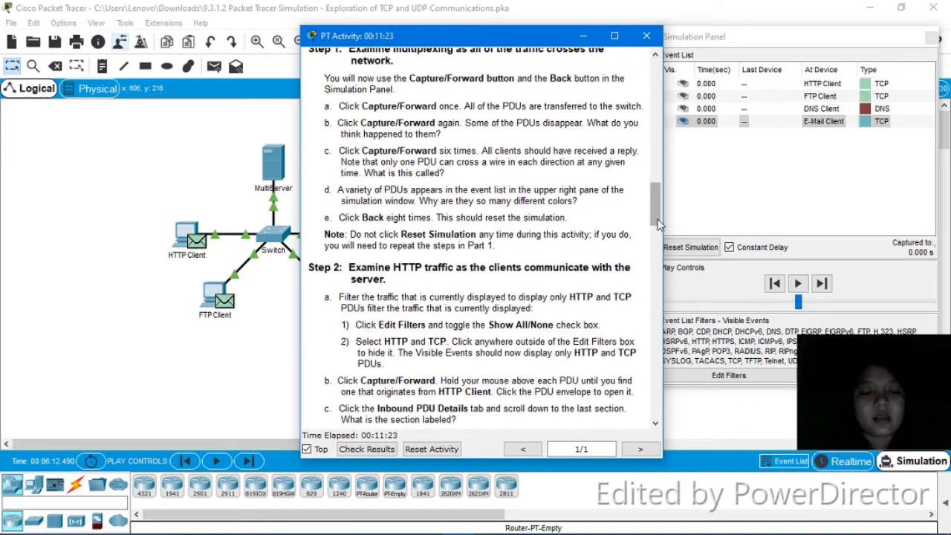
# - Advance the simulation one step to 0.001 s and move the instructions off the topology
pyautogui.click(823, 286)
pyautogui.moveTo(479, 43); pyautogui.dragTo(703, 59)
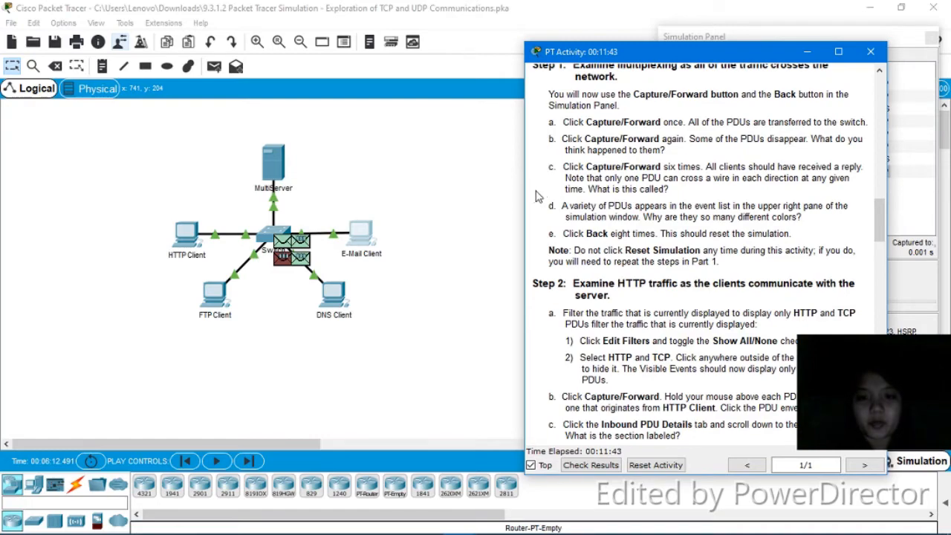
# - Uncover the event list and step the simulation once more so some PDUs leave the switch
pyautogui.moveTo(523, 191); pyautogui.dragTo(627, 178)
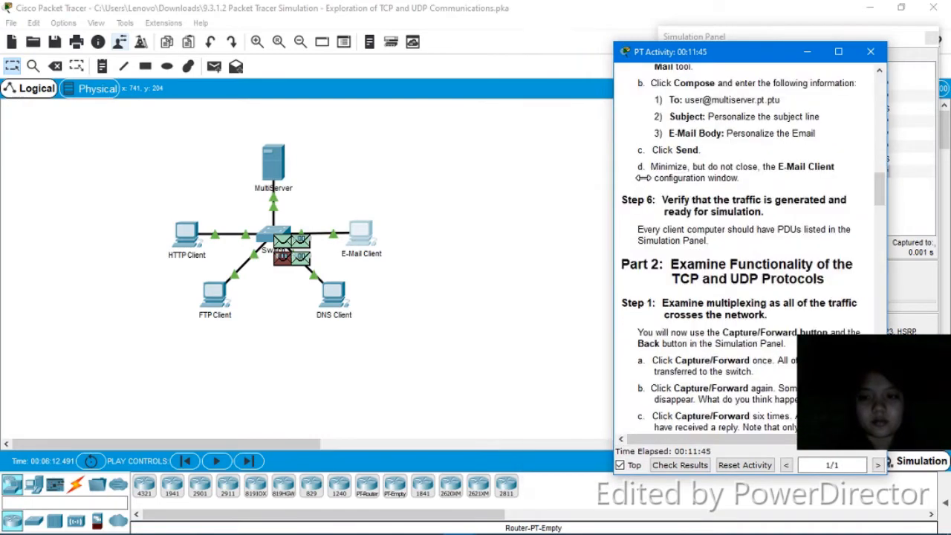
pyautogui.moveTo(743, 57); pyautogui.dragTo(509, 25)
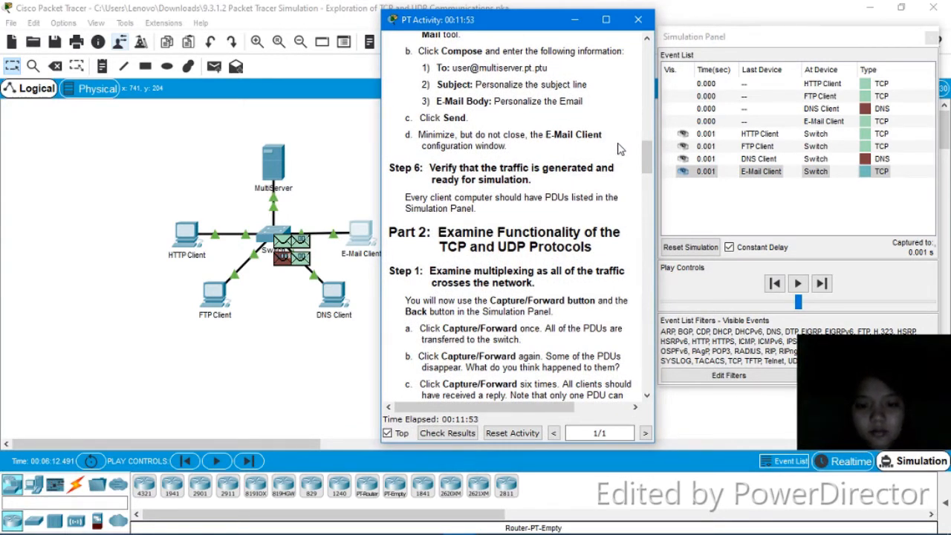
pyautogui.moveTo(648, 141); pyautogui.dragTo(650, 179)
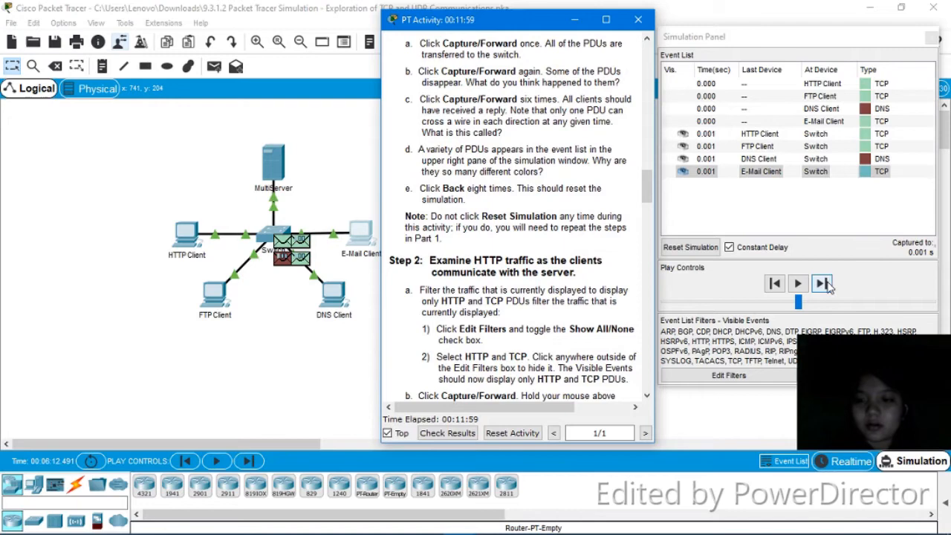
pyautogui.click(821, 283)
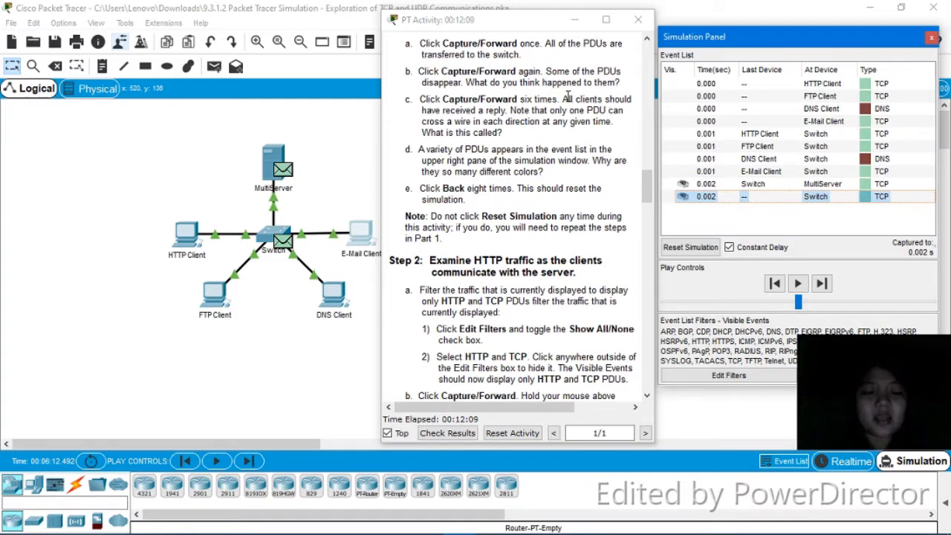
# - Step the simulation forward six times to reach the 0.008 s HTTP, SMTP and FTP events
pyautogui.click(823, 286)
pyautogui.click(823, 286)
pyautogui.click(823, 286)
pyautogui.click(823, 286)
pyautogui.click(823, 286)
pyautogui.click(823, 286)
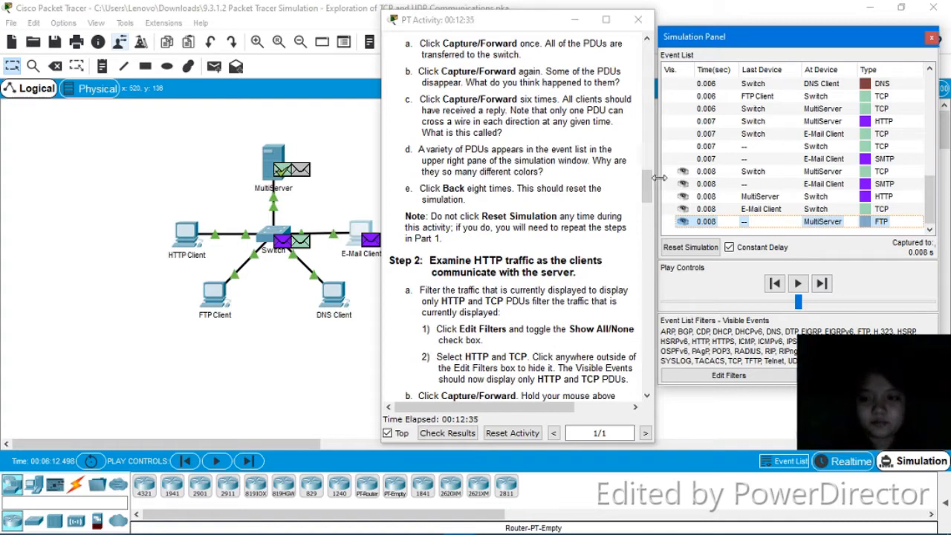
# - Step back seven events to the 0.000 s client PDUs and scroll the instructions to Step 2
pyautogui.click(774, 285)
pyautogui.click(774, 285)
pyautogui.click(774, 285)
pyautogui.click(774, 285)
pyautogui.click(774, 284)
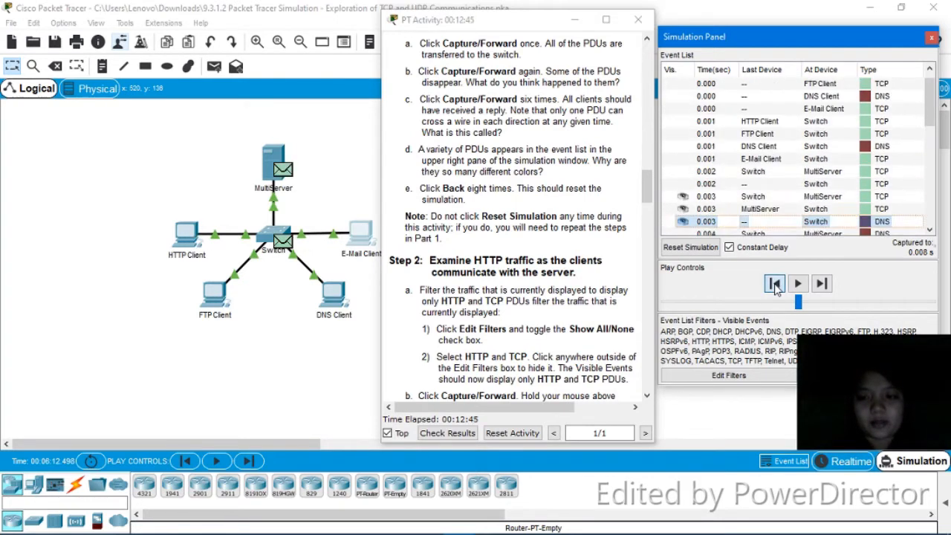
pyautogui.click(774, 285)
pyautogui.click(775, 284)
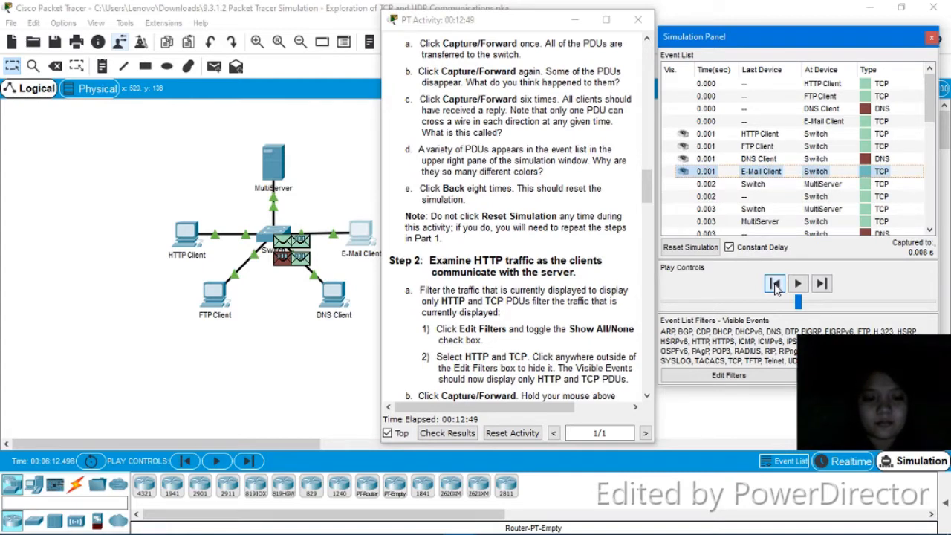
pyautogui.click(774, 285)
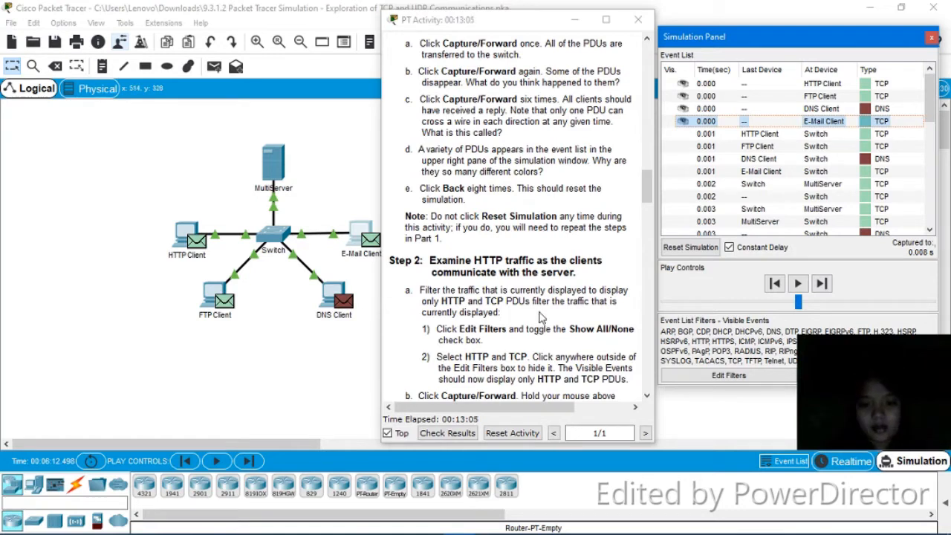
pyautogui.moveTo(649, 201); pyautogui.dragTo(648, 220)
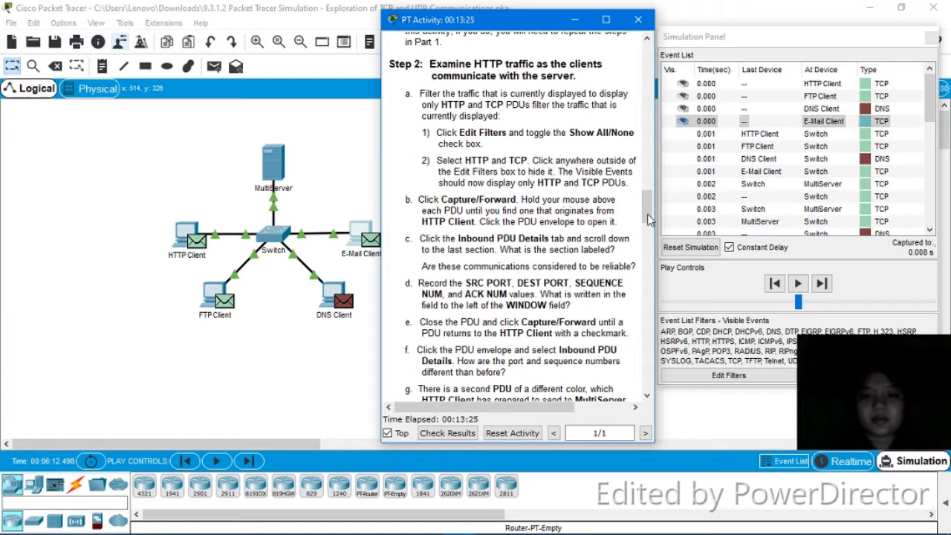
# - Set the event list filter to show only HTTP and TCP, hiding DNS events
pyautogui.click(726, 375)
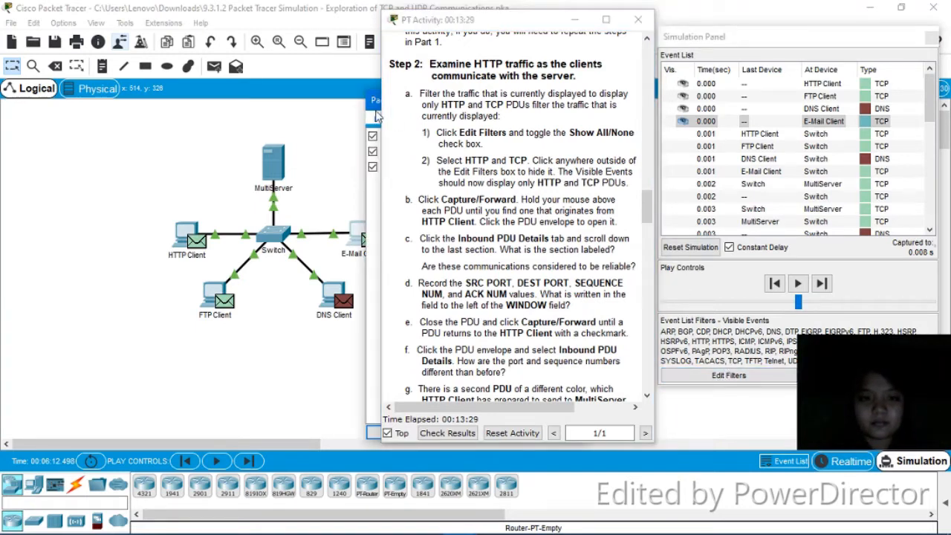
pyautogui.moveTo(374, 104); pyautogui.dragTo(136, 35)
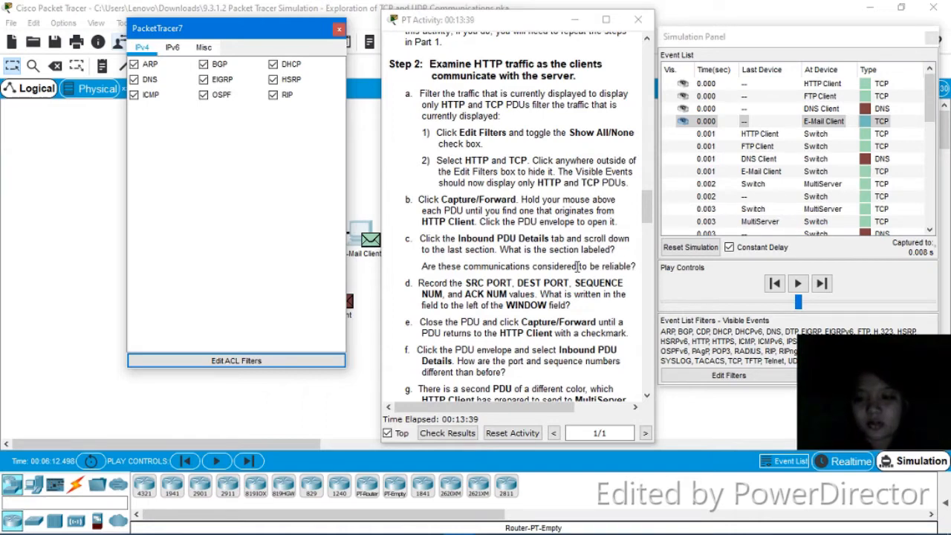
pyautogui.click(868, 375)
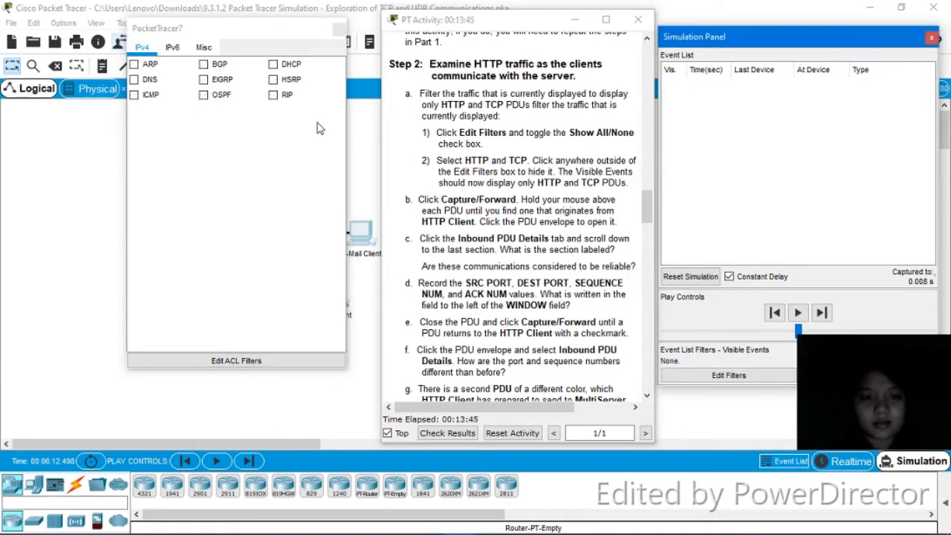
pyautogui.click(205, 48)
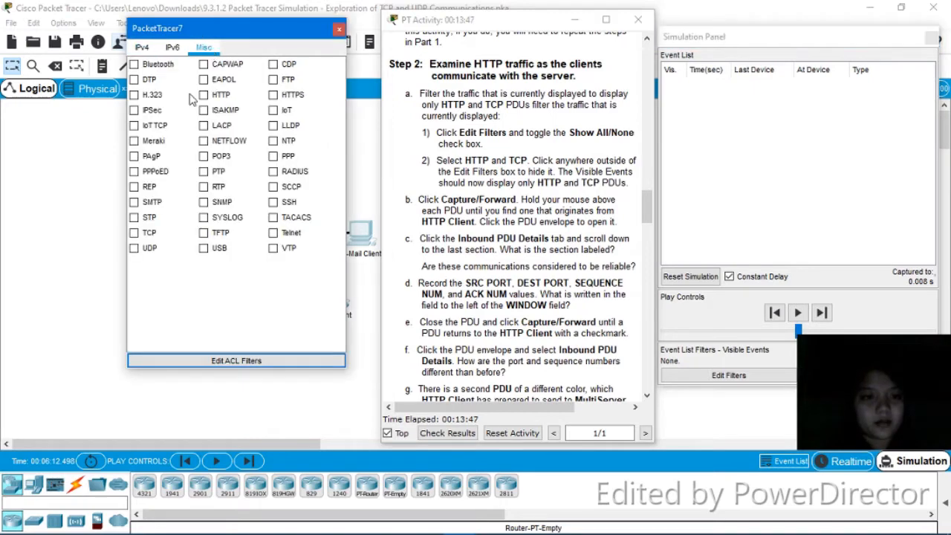
pyautogui.click(222, 95)
pyautogui.click(204, 98)
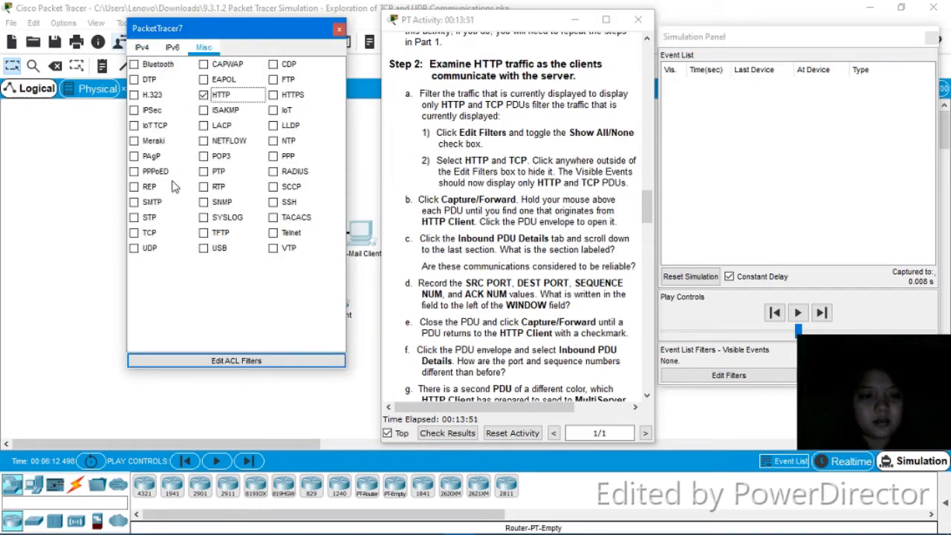
pyautogui.click(134, 234)
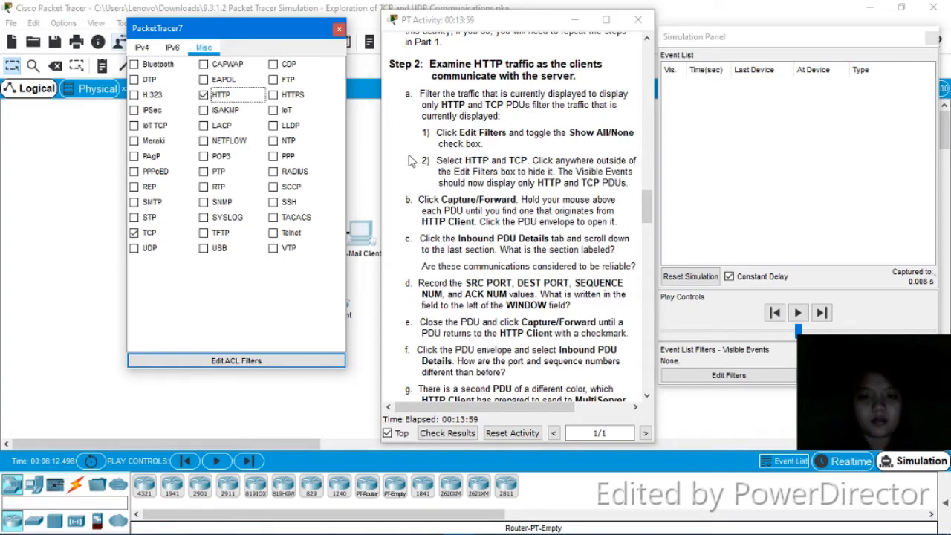
pyautogui.click(372, 164)
pyautogui.click(332, 41)
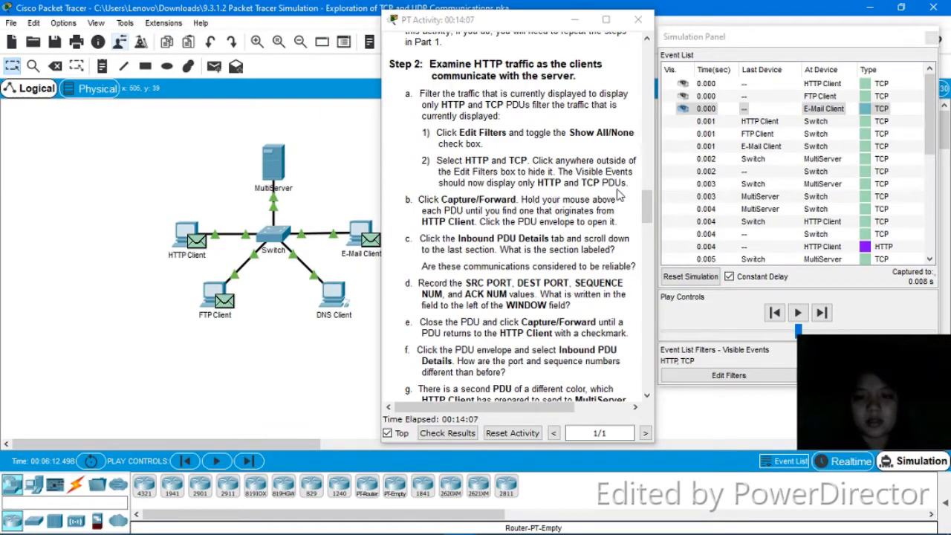
# - Open PDU Information for the HTTP Client's 0.001 s PDU at the Switch
pyautogui.click(702, 369)
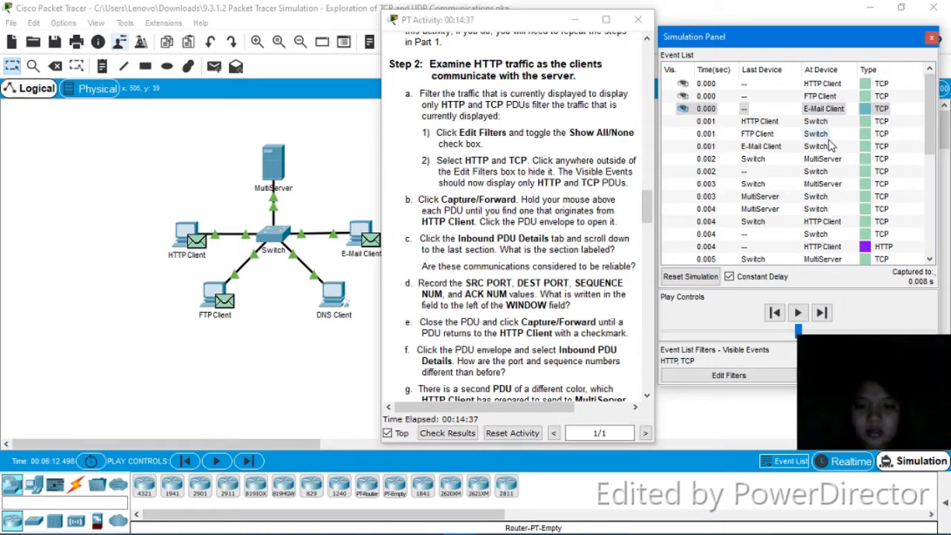
pyautogui.click(866, 122)
pyautogui.click(865, 126)
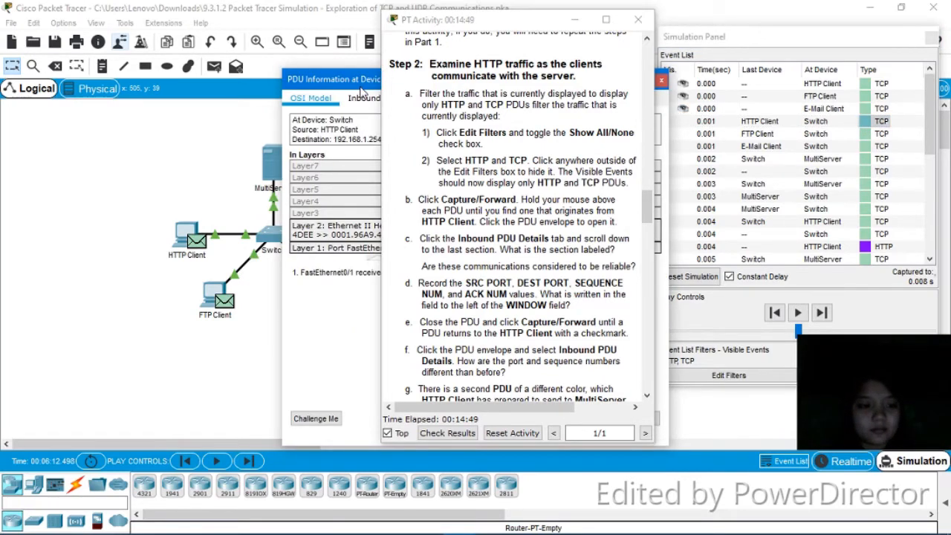
# - Show the Inbound PDU Details, with Ethernet and IP headers from 192.168.1.1 to 192.168.1.254
pyautogui.moveTo(371, 78); pyautogui.dragTo(104, 38)
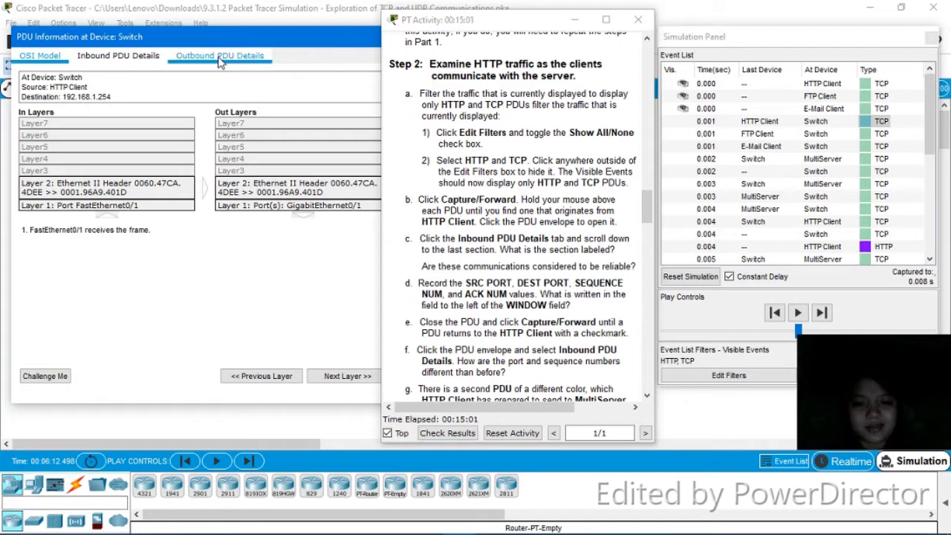
pyautogui.click(128, 66)
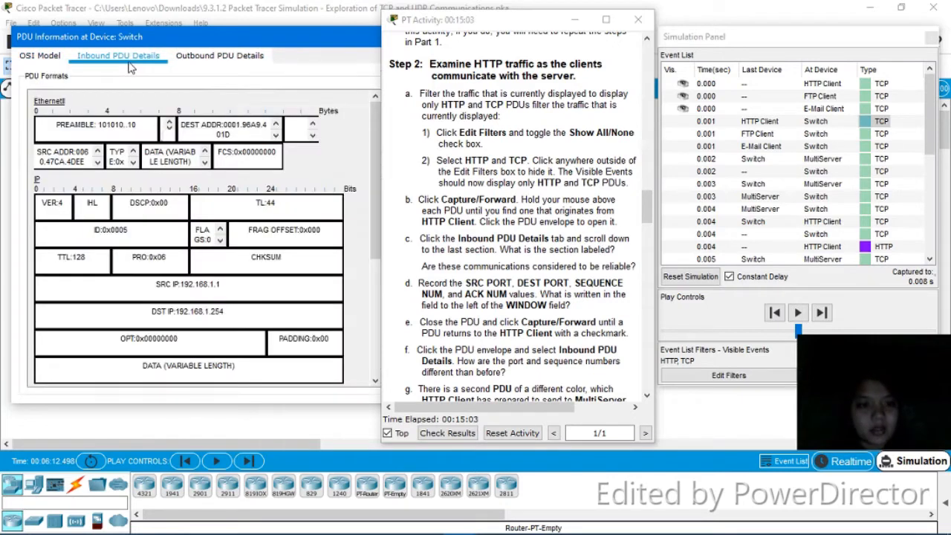
# - Scroll to the TCP section: source port 1025, destination port 80, sequence 0, window 65535
pyautogui.moveTo(374, 148); pyautogui.dragTo(373, 285)
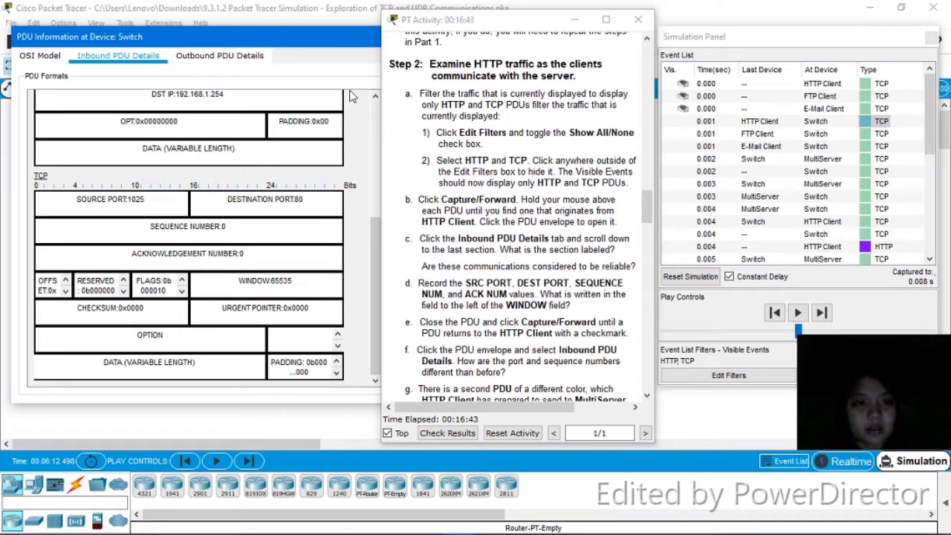
pyautogui.moveTo(346, 47); pyautogui.dragTo(268, 52)
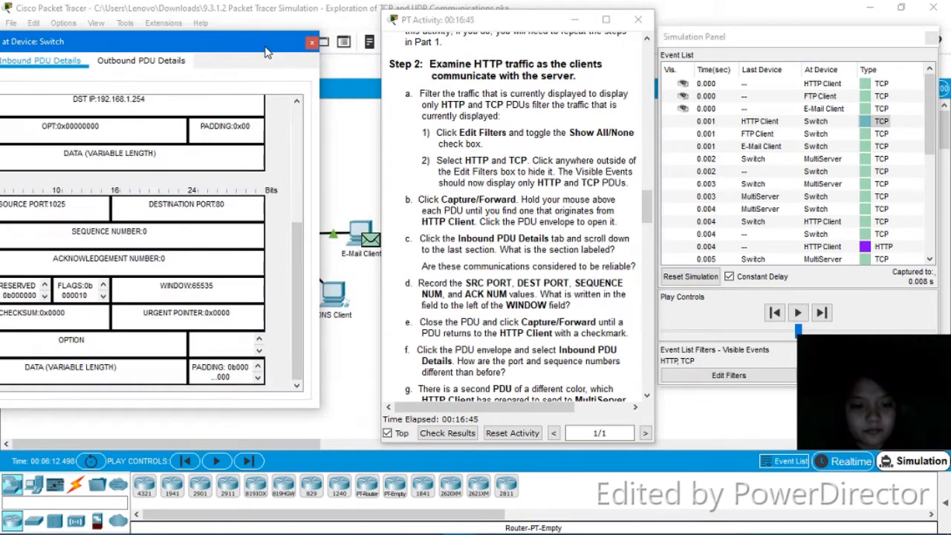
# - Close the PDU window and step the simulation forward seven times toward the 0.008 s events
pyautogui.click(313, 44)
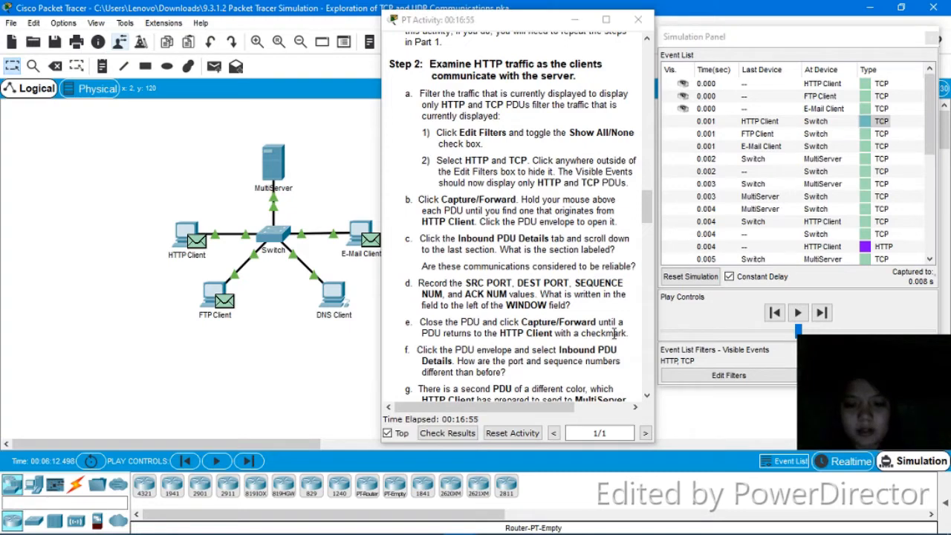
pyautogui.click(827, 318)
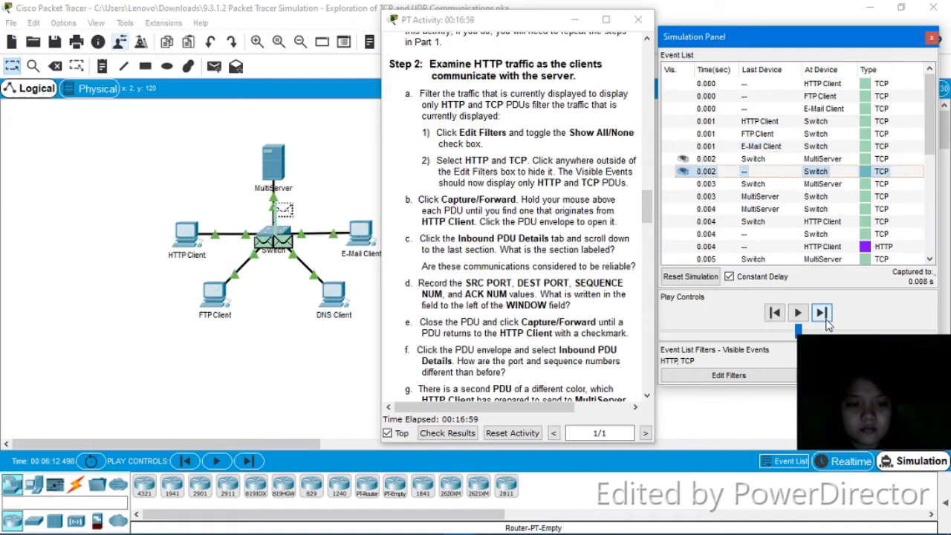
pyautogui.click(828, 321)
pyautogui.click(827, 321)
pyautogui.click(827, 321)
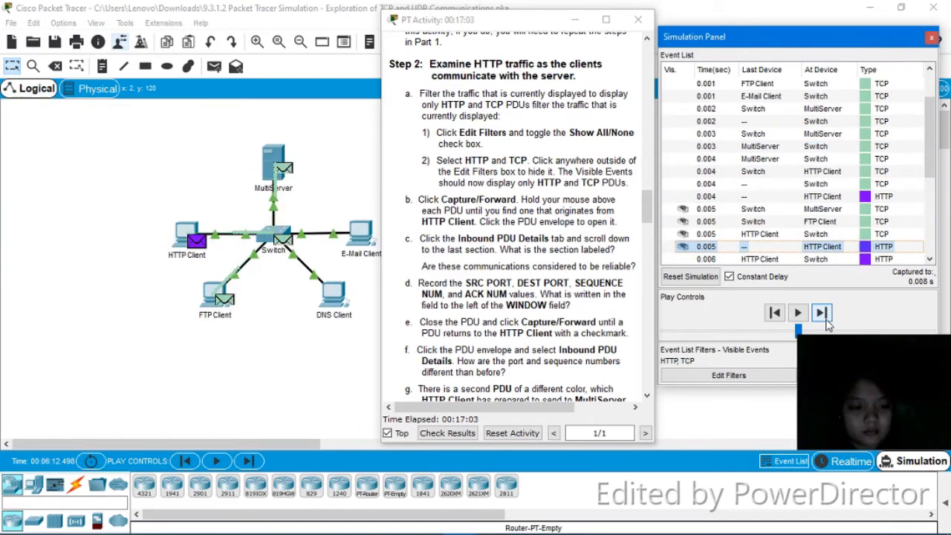
pyautogui.click(826, 319)
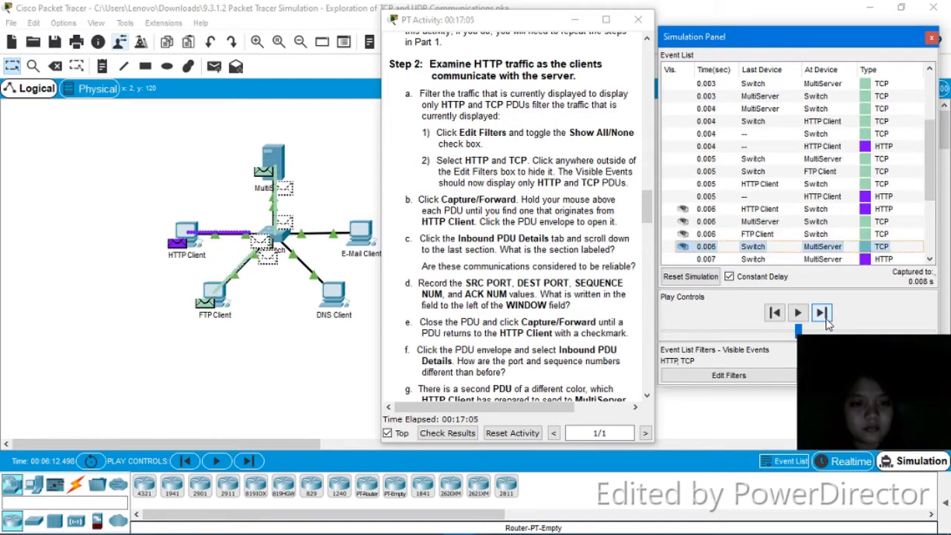
pyautogui.click(826, 319)
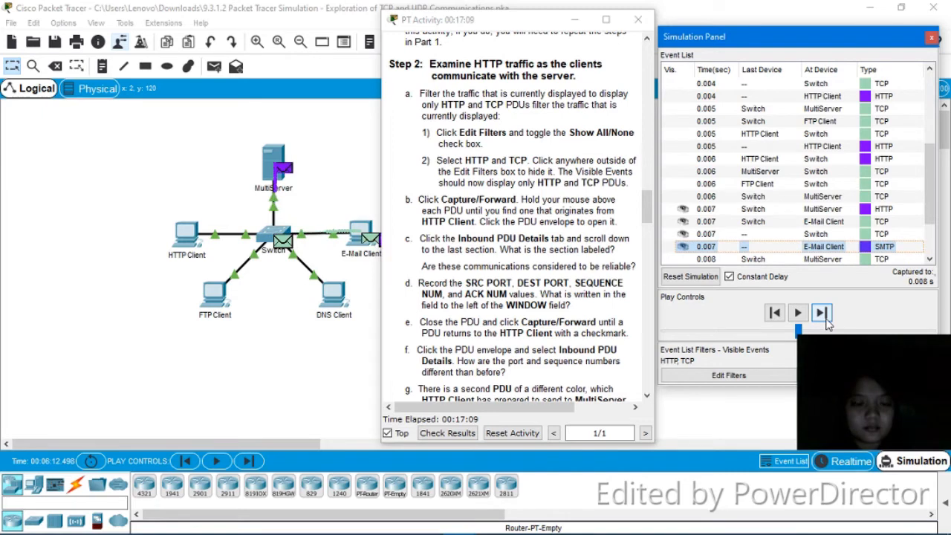
pyautogui.click(821, 312)
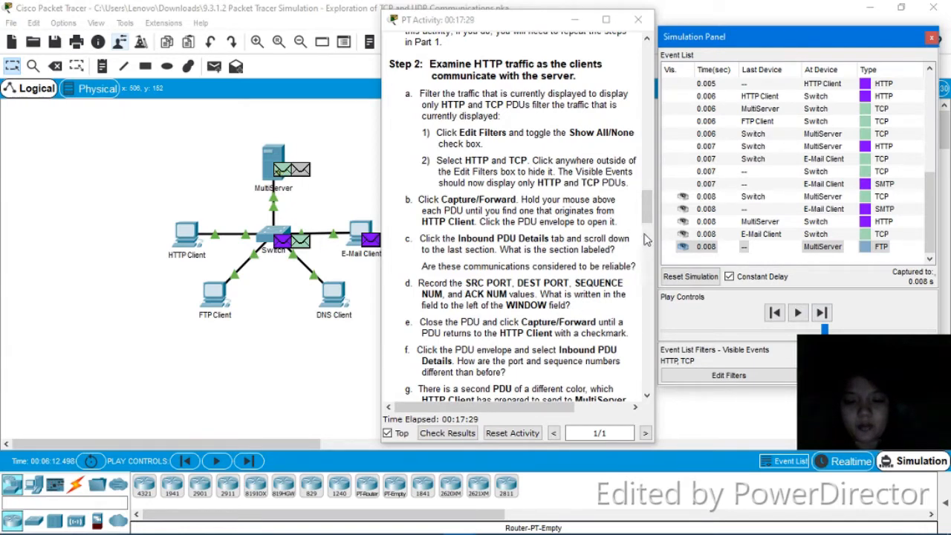
# - Open the MultiServer PDU's inbound details to TCP: source port 1025, destination port 21
pyautogui.moveTo(650, 221); pyautogui.dragTo(649, 250)
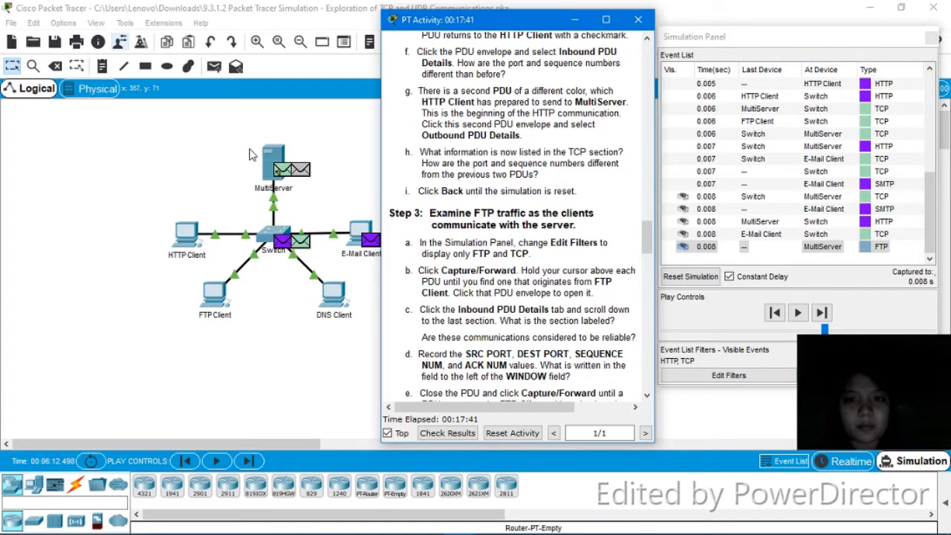
pyautogui.click(282, 173)
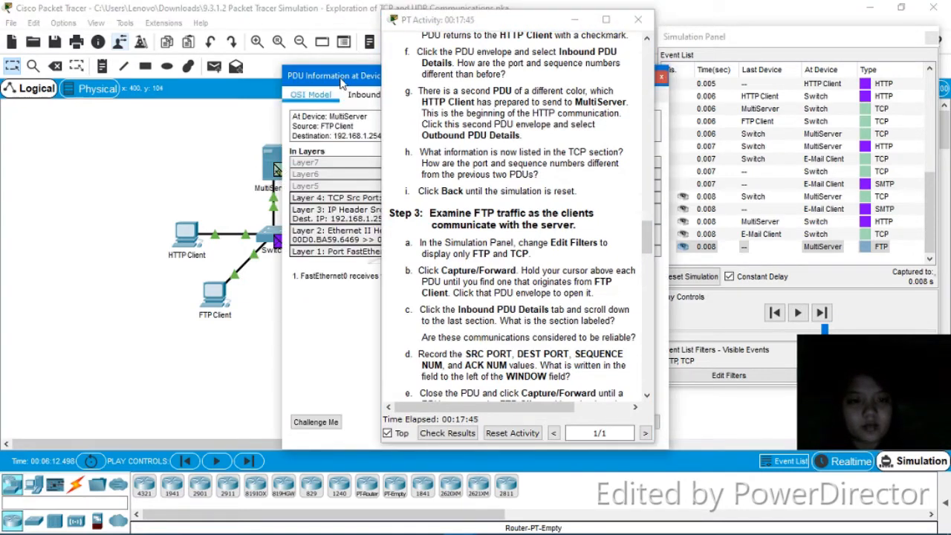
pyautogui.moveTo(342, 80); pyautogui.dragTo(201, 82)
pyautogui.click(250, 104)
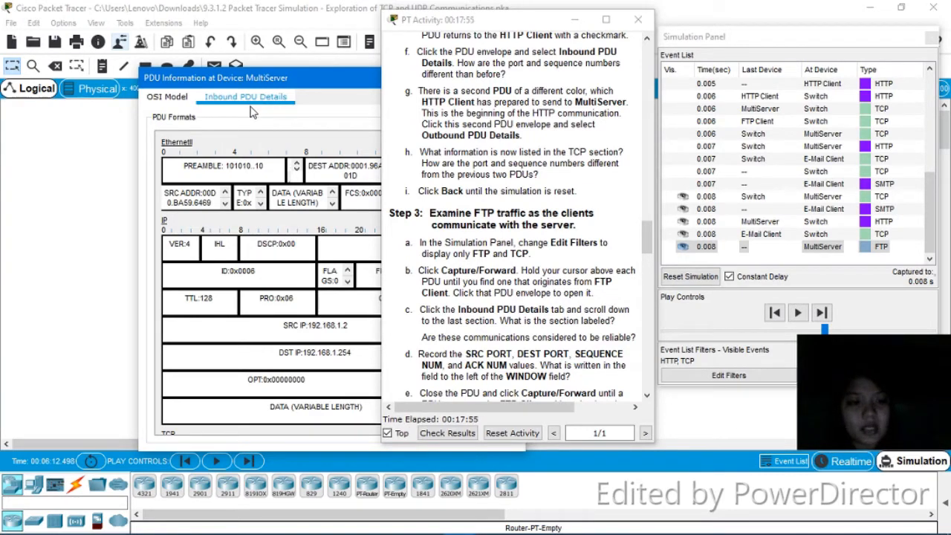
pyautogui.moveTo(332, 81); pyautogui.dragTo(191, 25)
pyautogui.scroll(-5, 358, 130)
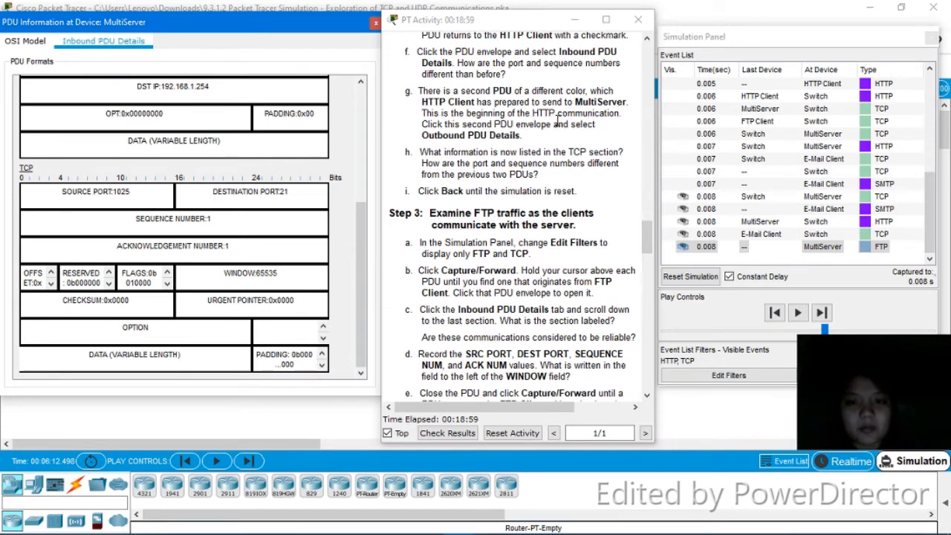
# - Open the other MultiServer PDU's outbound details: ports 21 to 1025, window 16384, FTP code 220
pyautogui.click(375, 23)
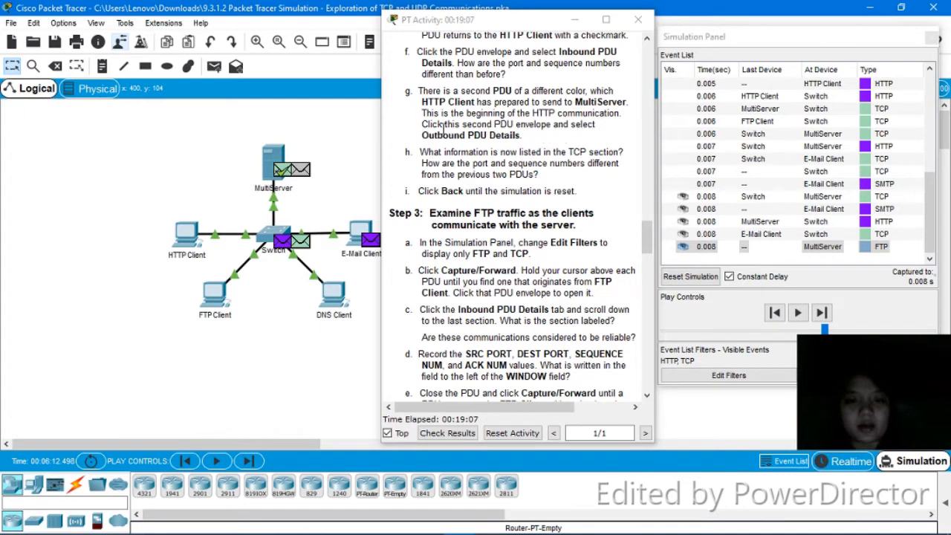
pyautogui.click(304, 174)
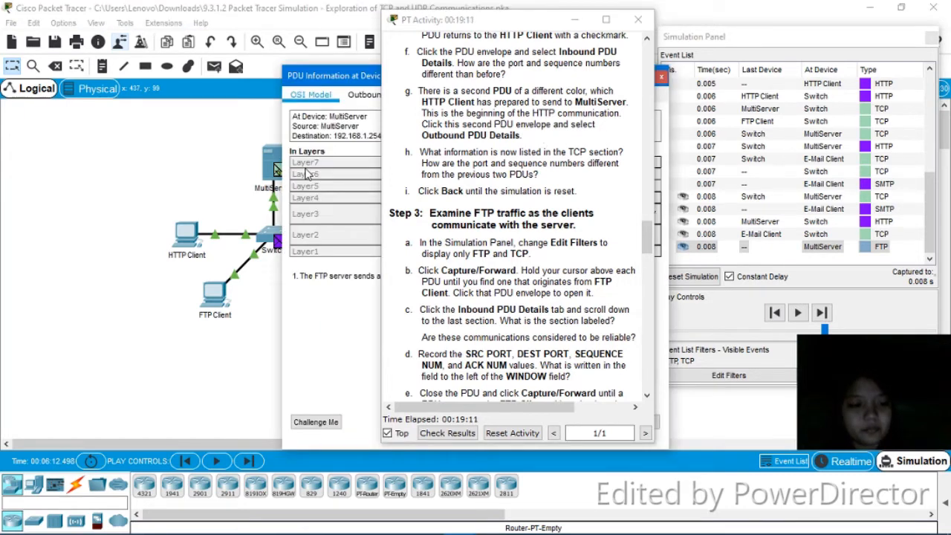
pyautogui.moveTo(366, 78); pyautogui.dragTo(240, 84)
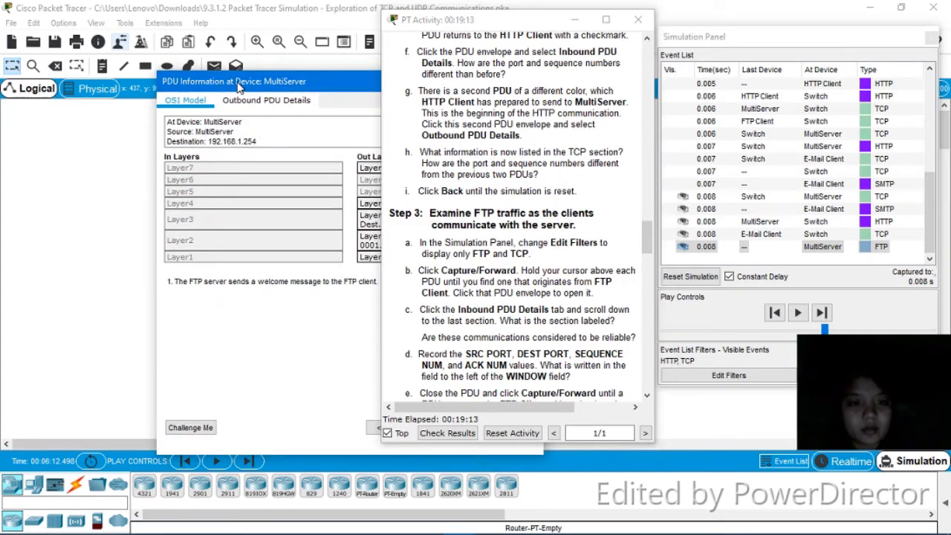
pyautogui.click(251, 101)
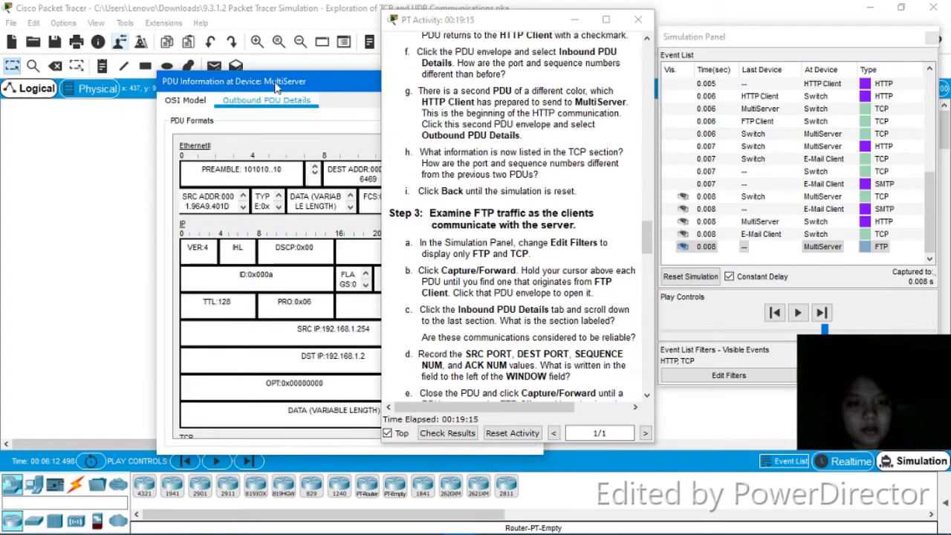
pyautogui.moveTo(276, 82); pyautogui.dragTo(143, 11)
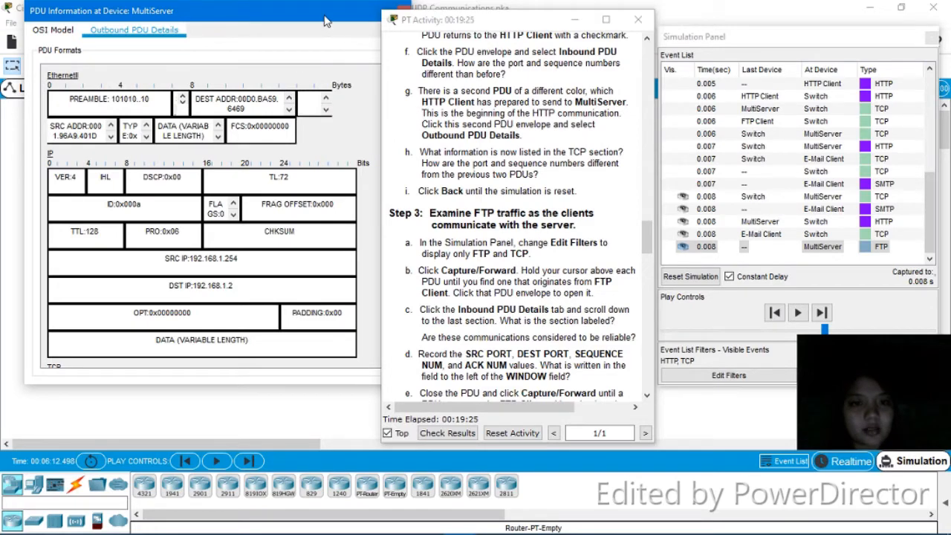
pyautogui.moveTo(520, 21); pyautogui.dragTo(560, 23)
pyautogui.moveTo(383, 168); pyautogui.dragTo(376, 290)
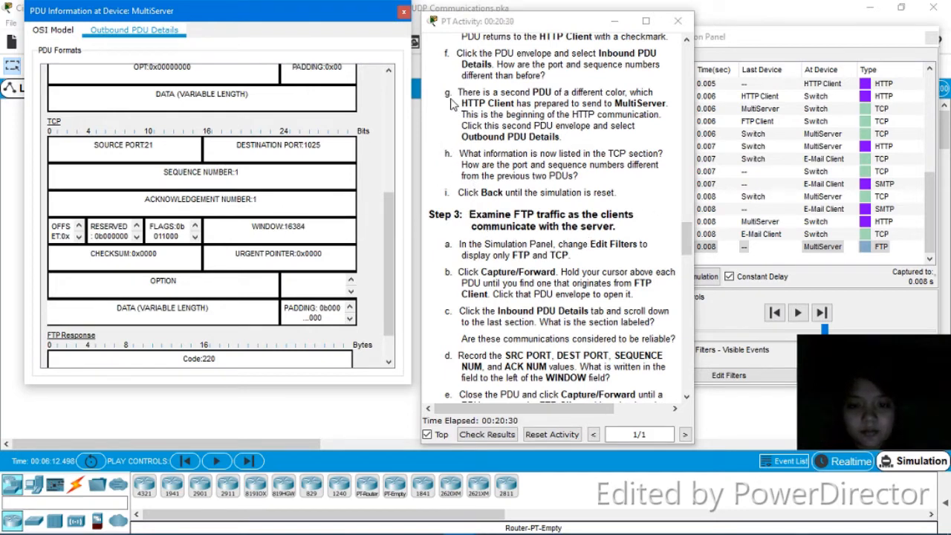
# - Close the outbound PDU details and step the simulation back to its start
pyautogui.click(403, 15)
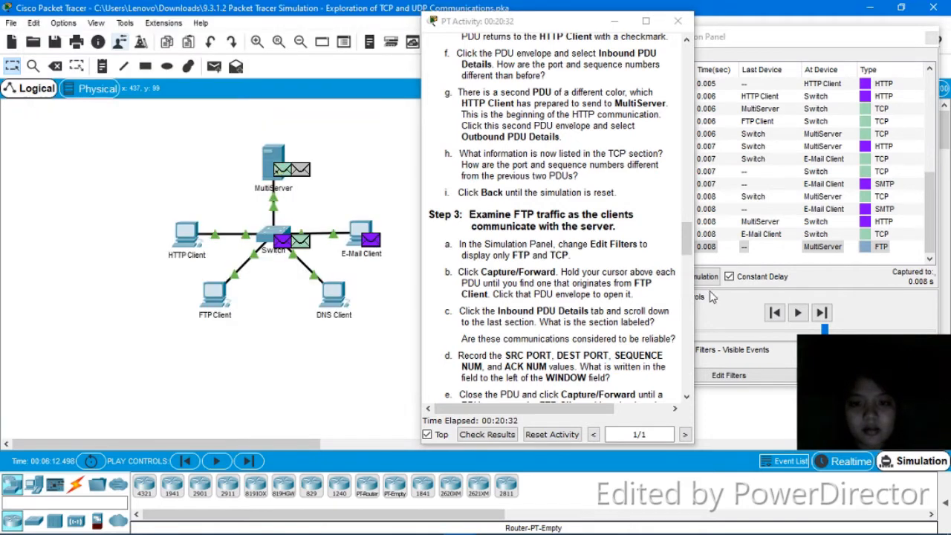
pyautogui.click(777, 315)
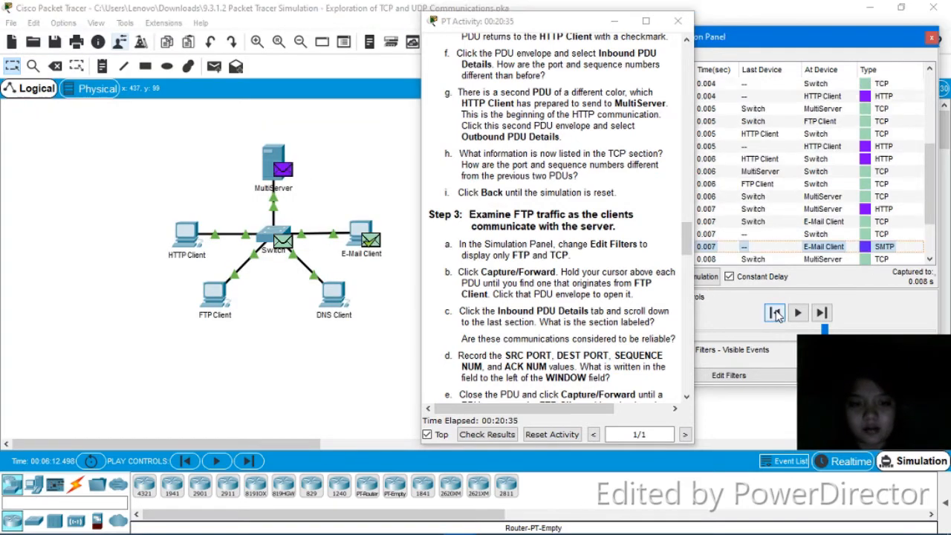
pyautogui.click(777, 315)
pyautogui.click(777, 315)
pyautogui.click(777, 315)
pyautogui.click(777, 315)
pyautogui.click(777, 315)
pyautogui.click(778, 315)
pyautogui.click(777, 315)
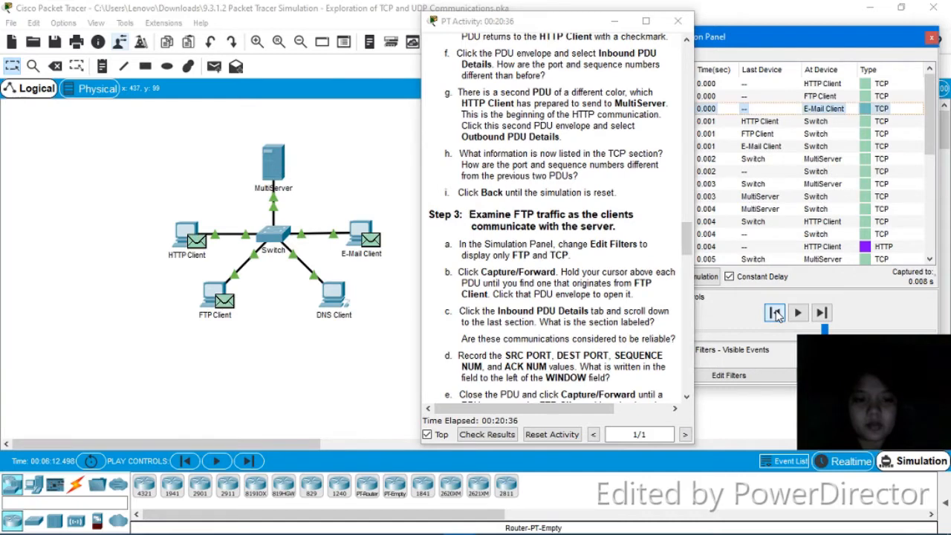
pyautogui.click(777, 315)
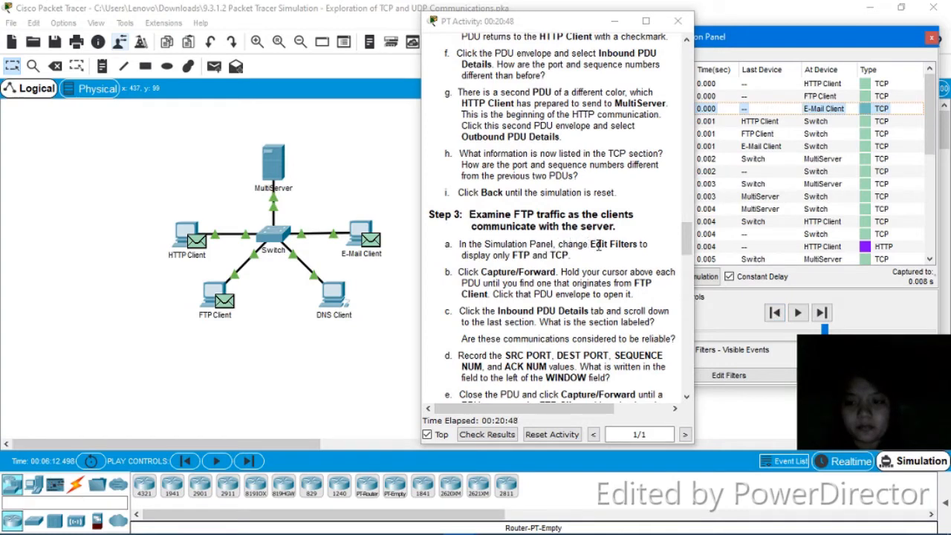
# - Return to the first event and scroll the instructions to Step 3 on FTP traffic
pyautogui.click(821, 315)
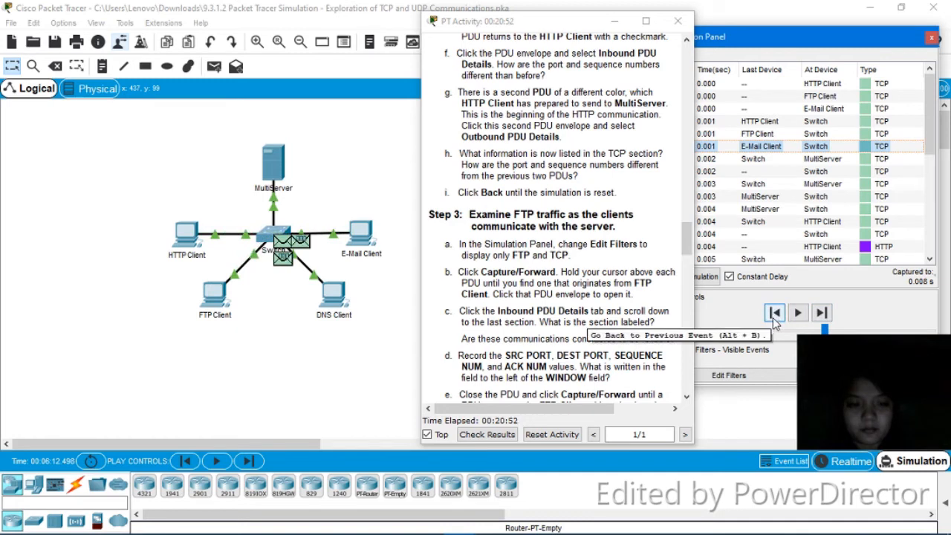
pyautogui.click(774, 315)
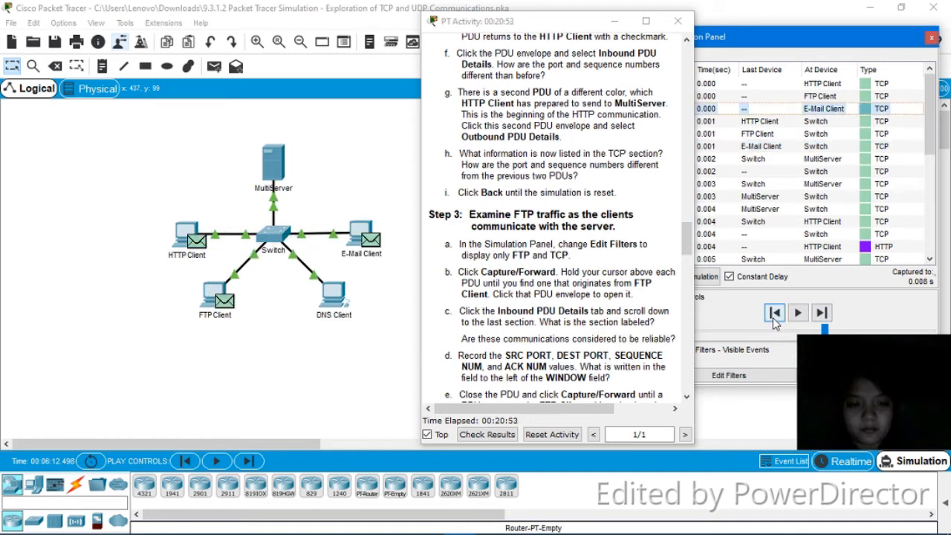
pyautogui.click(685, 252)
pyautogui.moveTo(685, 252); pyautogui.dragTo(686, 257)
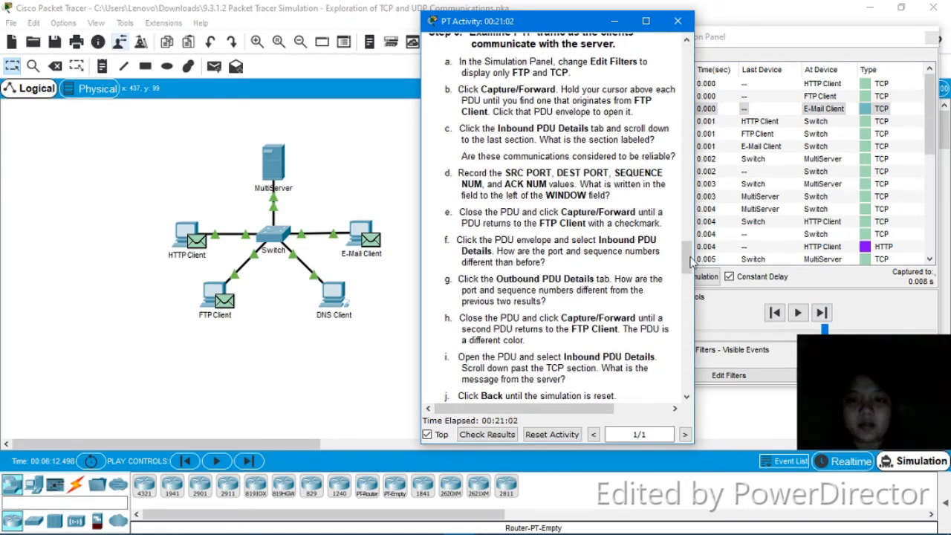
# - Filter simulation events to FTP and TCP, adding FTP and removing HTTP
pyautogui.click(749, 378)
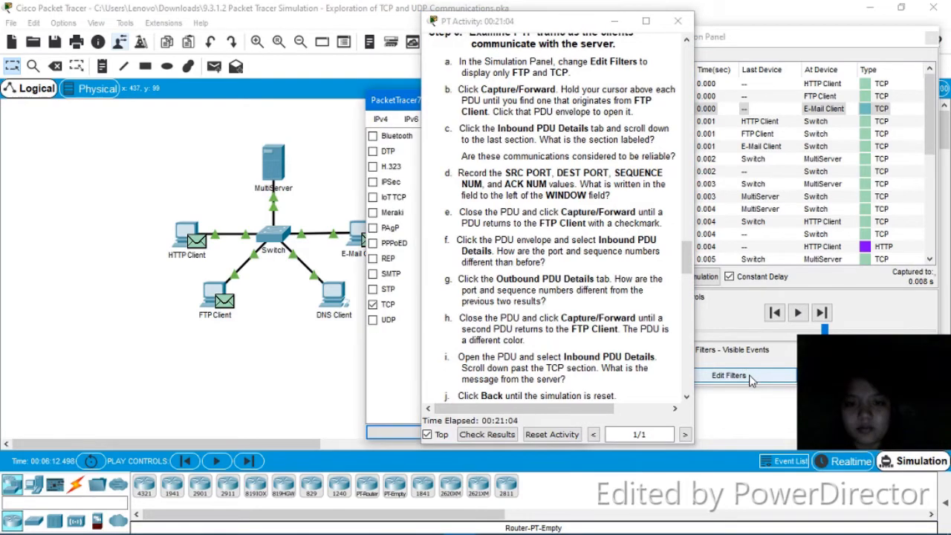
pyautogui.moveTo(393, 108); pyautogui.dragTo(188, 68)
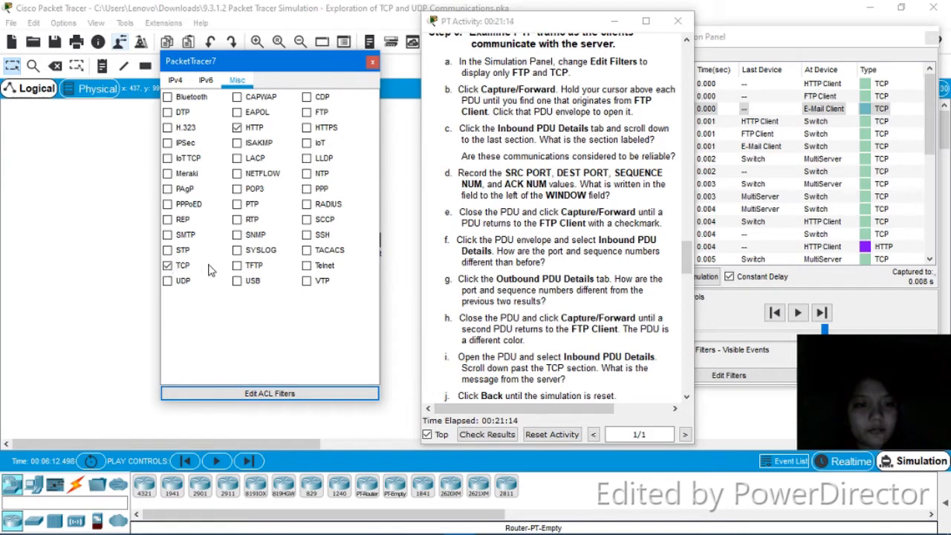
pyautogui.click(308, 114)
pyautogui.click(237, 128)
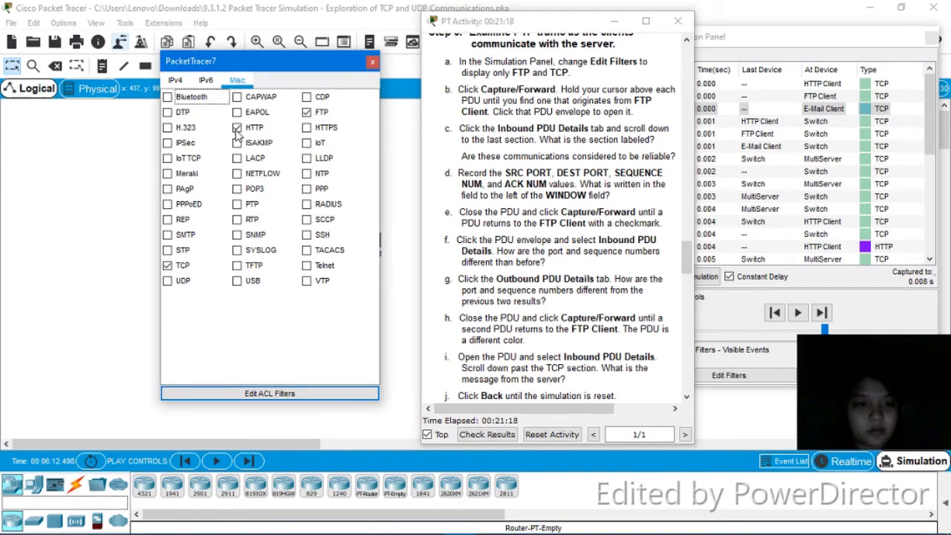
pyautogui.click(237, 128)
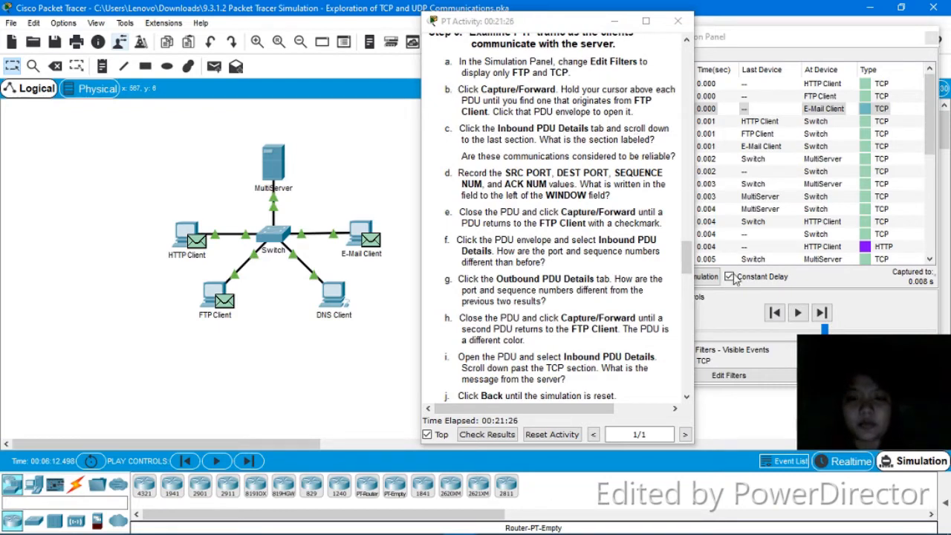
# - Advance one event and open the FTP Client's 0.006 s TCP PDU at the Switch
pyautogui.click(831, 317)
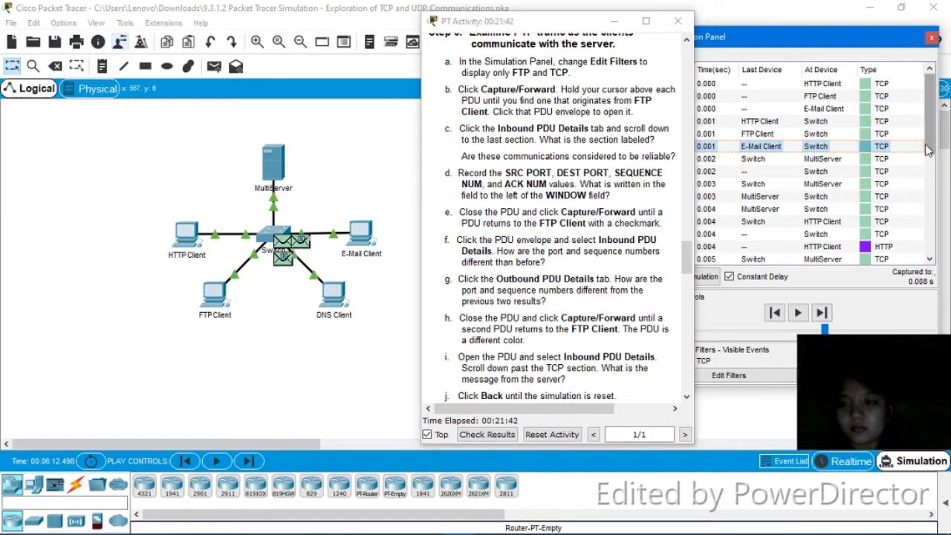
pyautogui.moveTo(928, 149); pyautogui.dragTo(921, 217)
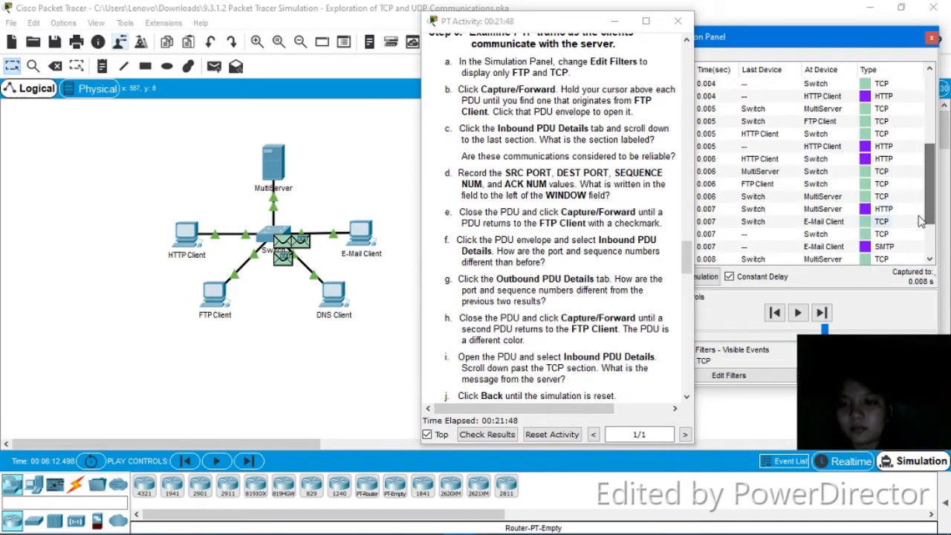
pyautogui.click(871, 189)
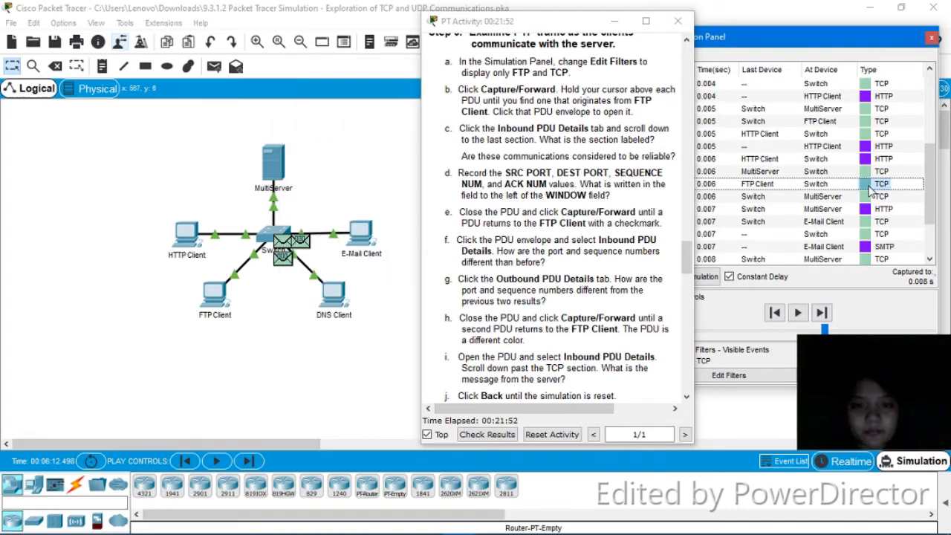
pyautogui.click(866, 185)
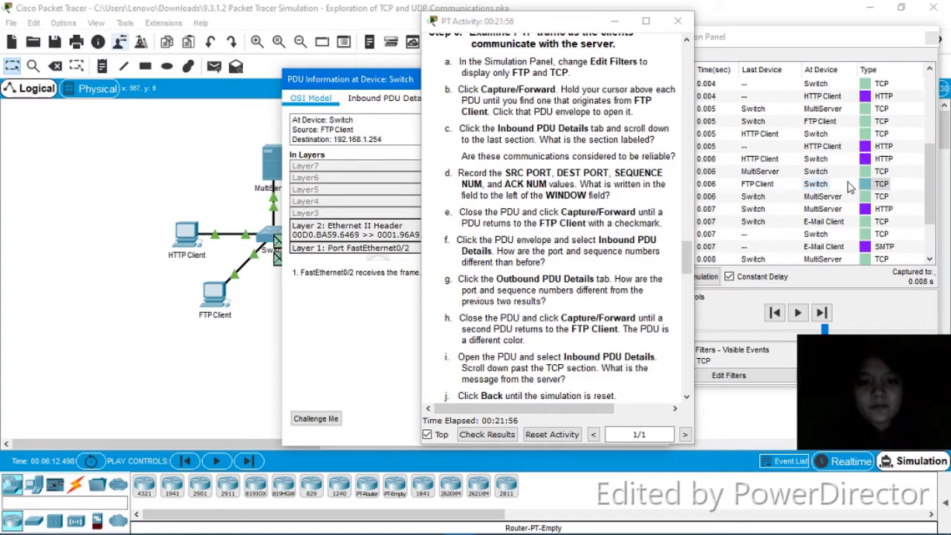
# - Read the inbound TCP header (port 1025 to 21), close the window and advance one event
pyautogui.click(402, 98)
pyautogui.moveTo(414, 87); pyautogui.dragTo(202, 62)
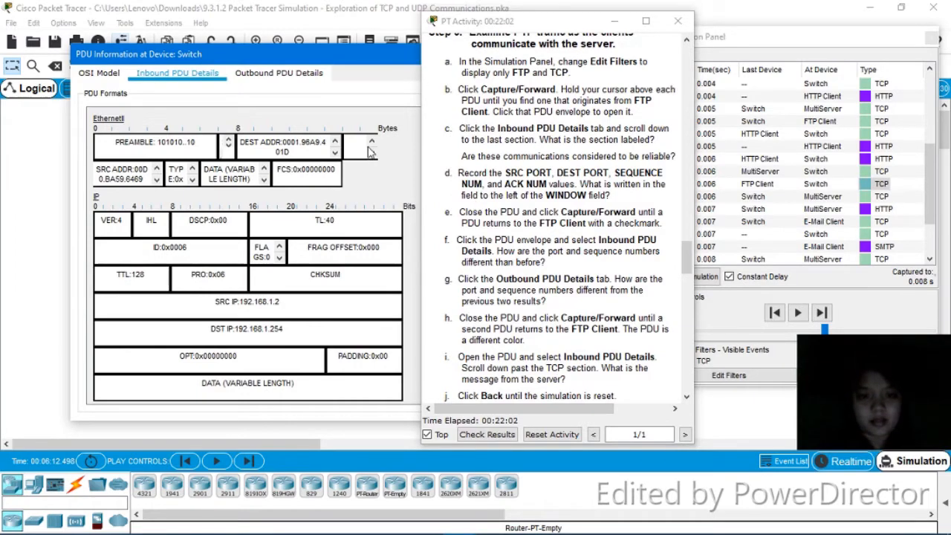
pyautogui.moveTo(367, 56); pyautogui.dragTo(325, 27)
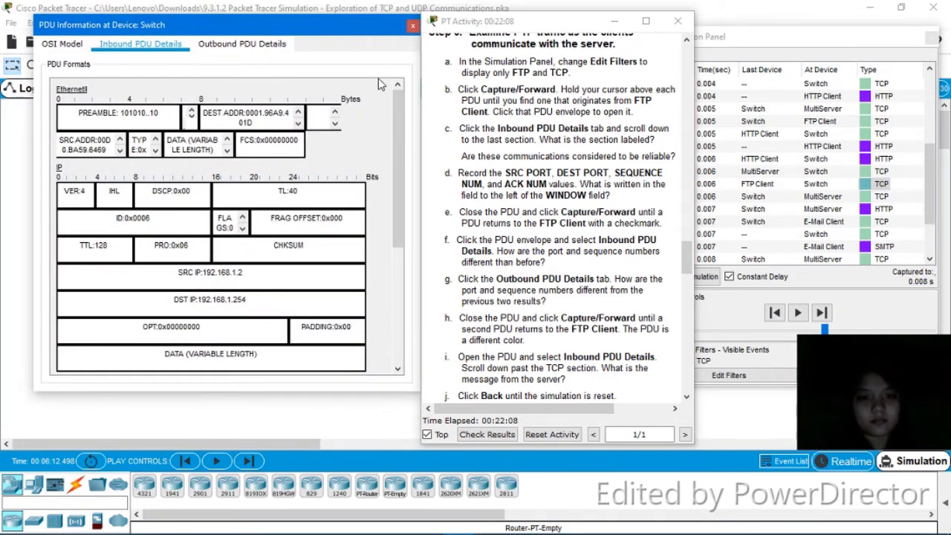
pyautogui.moveTo(398, 149); pyautogui.dragTo(399, 263)
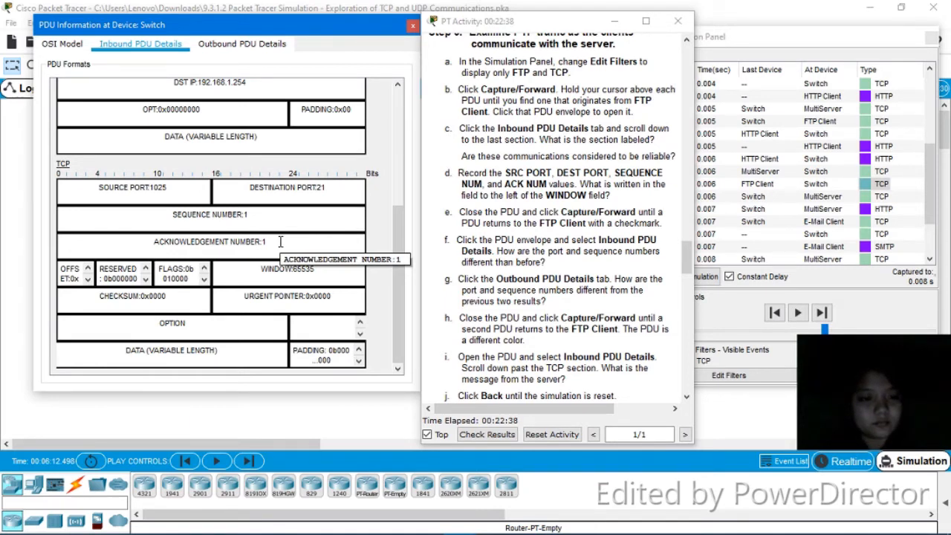
pyautogui.click(412, 25)
pyautogui.click(822, 314)
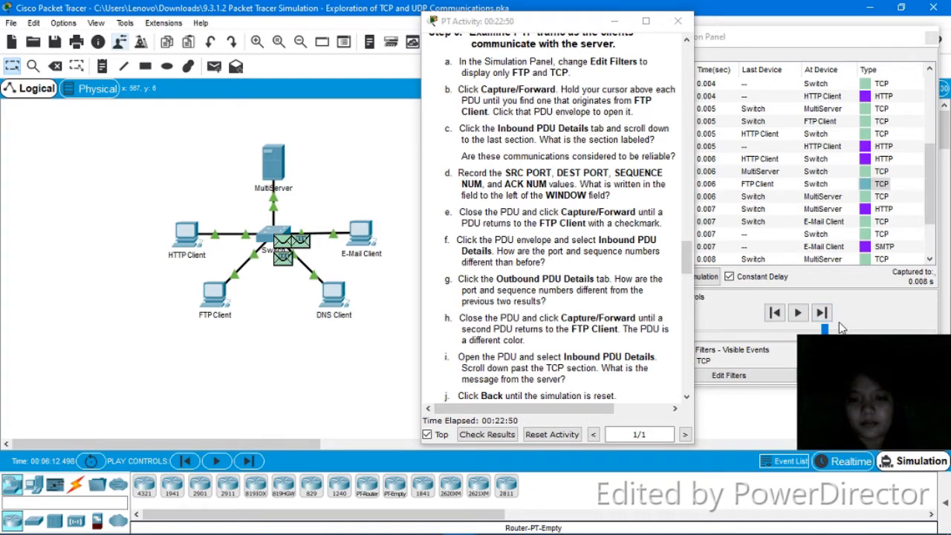
# - Advance the simulation five events until the FTP PDU arrives at the MultiServer
pyautogui.click(822, 313)
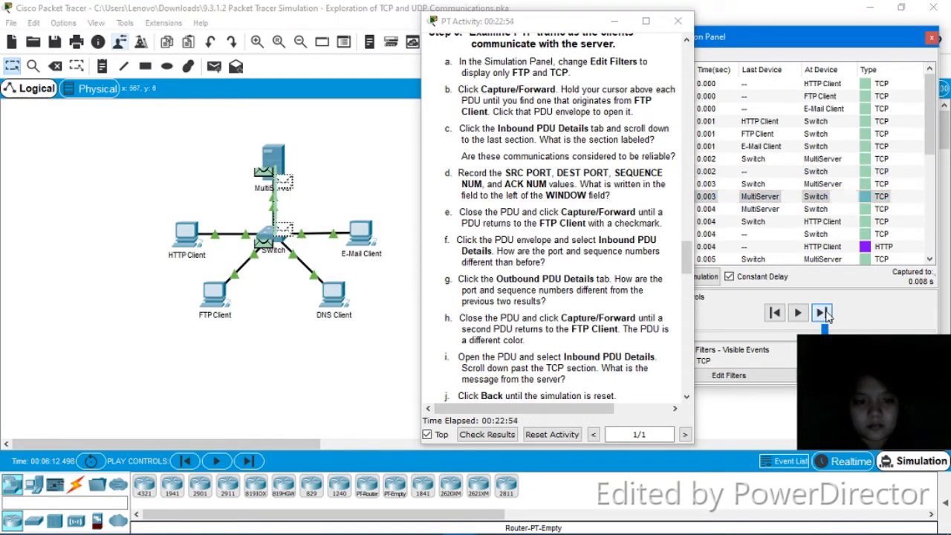
pyautogui.click(822, 312)
pyautogui.click(822, 313)
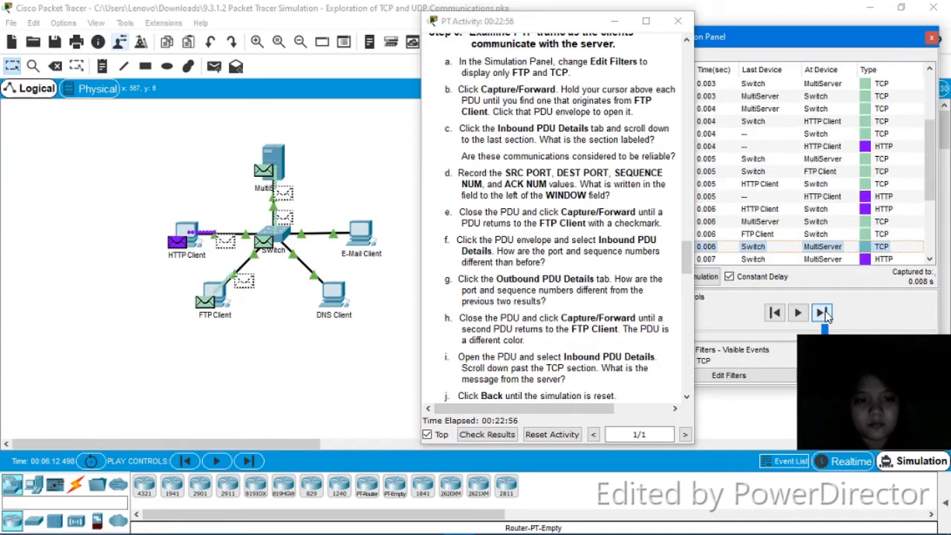
pyautogui.click(822, 312)
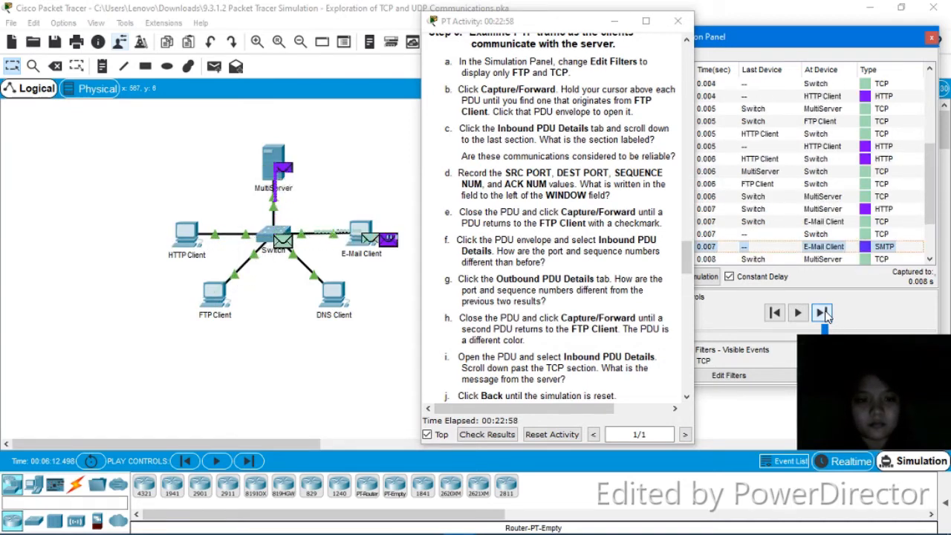
pyautogui.click(823, 313)
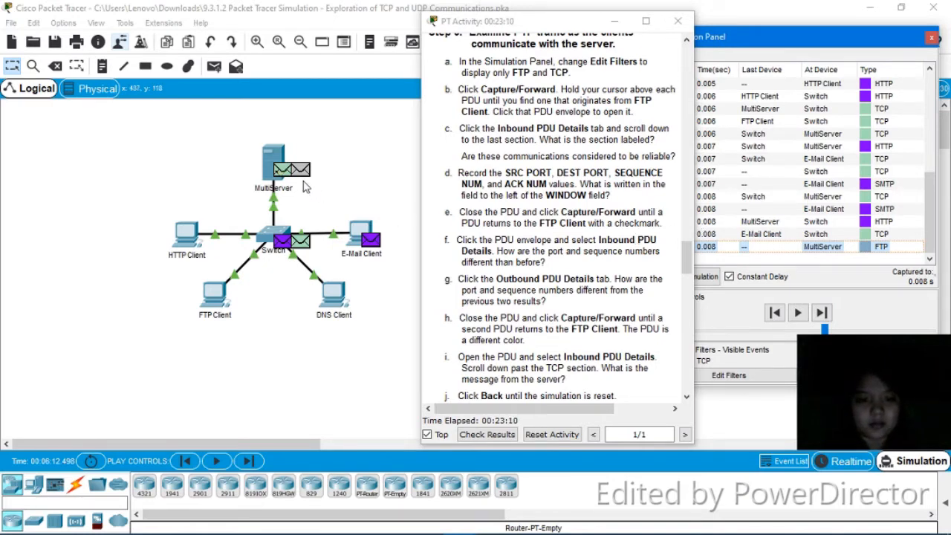
pyautogui.click(284, 171)
# - Open the MultiServer's PDU and read its inbound TCP header: port 1025 to 21, window 65535
pyautogui.click(278, 168)
pyautogui.click(358, 92)
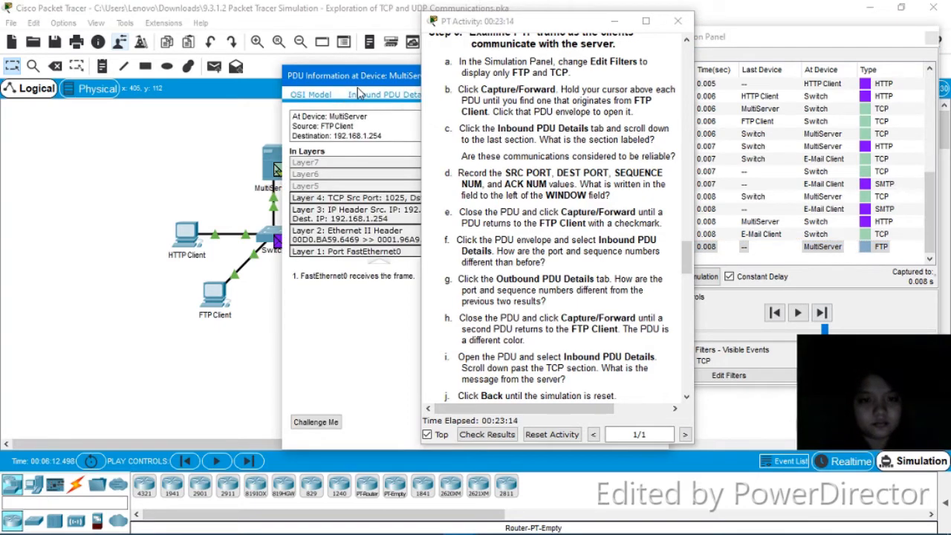
pyautogui.moveTo(357, 75); pyautogui.dragTo(260, 56)
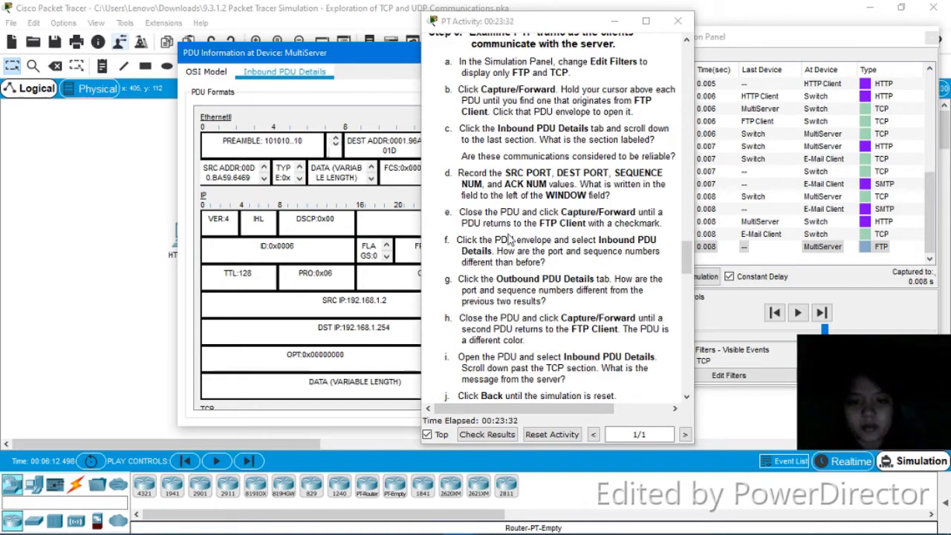
pyautogui.moveTo(355, 61); pyautogui.dragTo(208, 32)
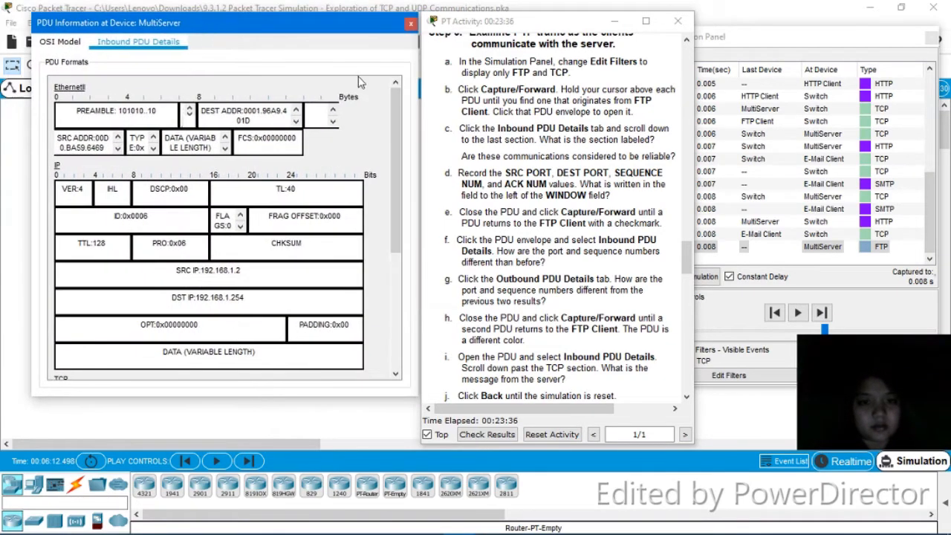
pyautogui.moveTo(394, 153); pyautogui.dragTo(393, 268)
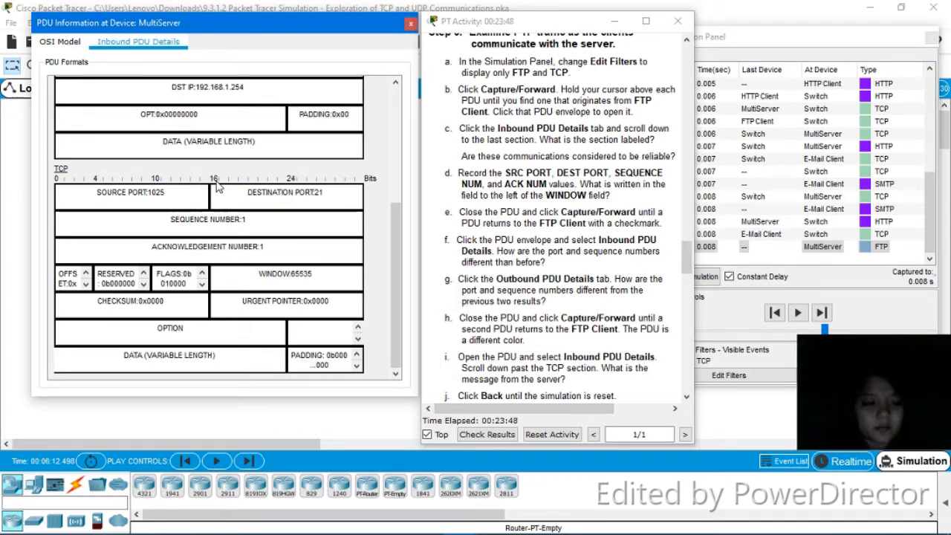
pyautogui.click(410, 23)
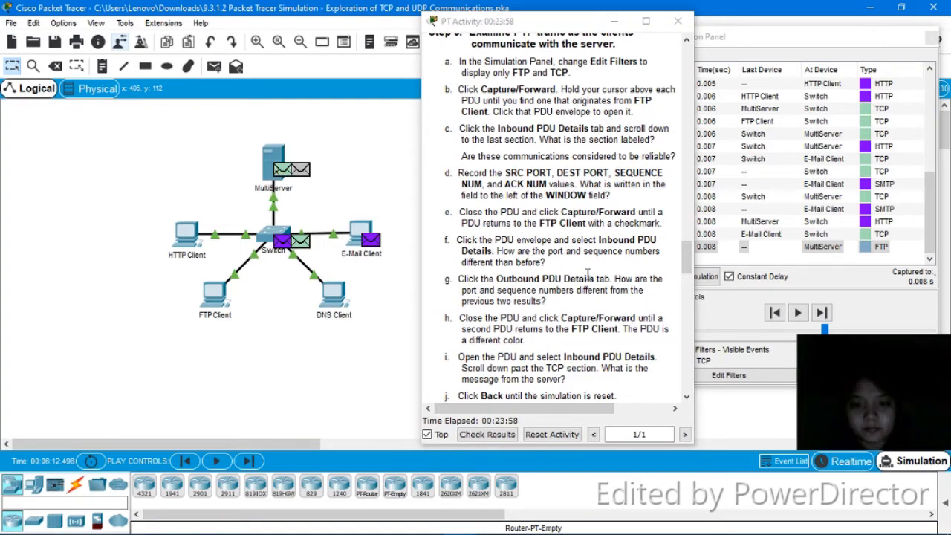
# - Open the MultiServer's outbound PDU details and find the FTP 220 reply 'Welcome to PT Ftp server'
pyautogui.scroll(-5, 686, 274)
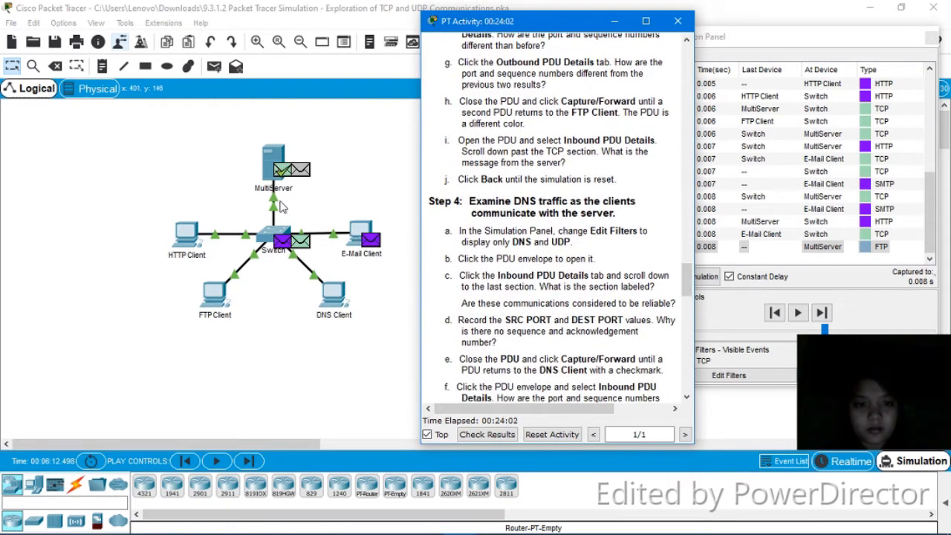
pyautogui.click(281, 171)
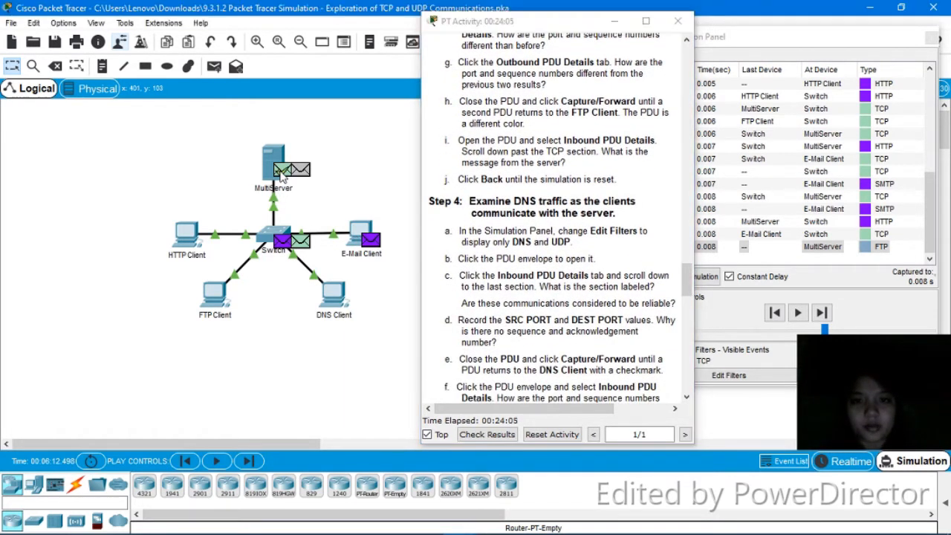
pyautogui.moveTo(400, 77); pyautogui.dragTo(239, 60)
pyautogui.moveTo(324, 49); pyautogui.dragTo(149, 72)
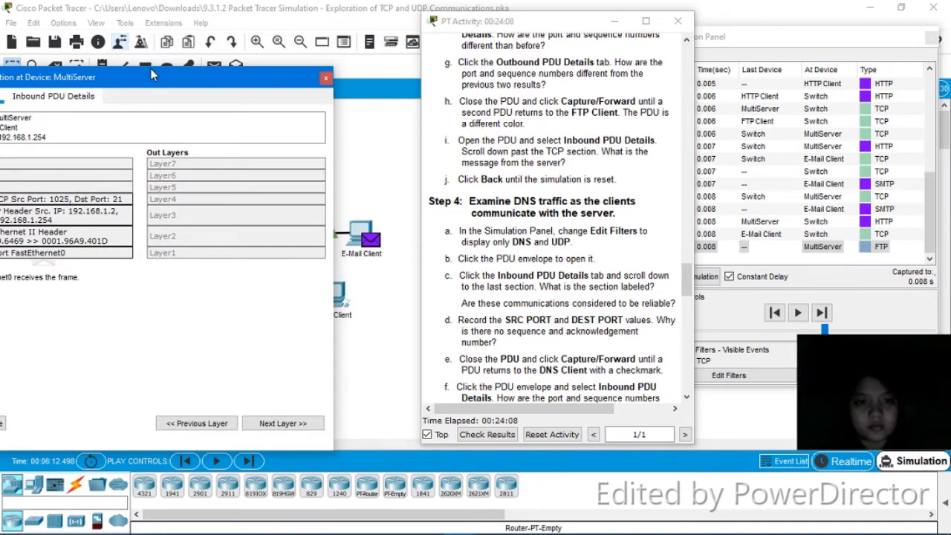
pyautogui.click(326, 81)
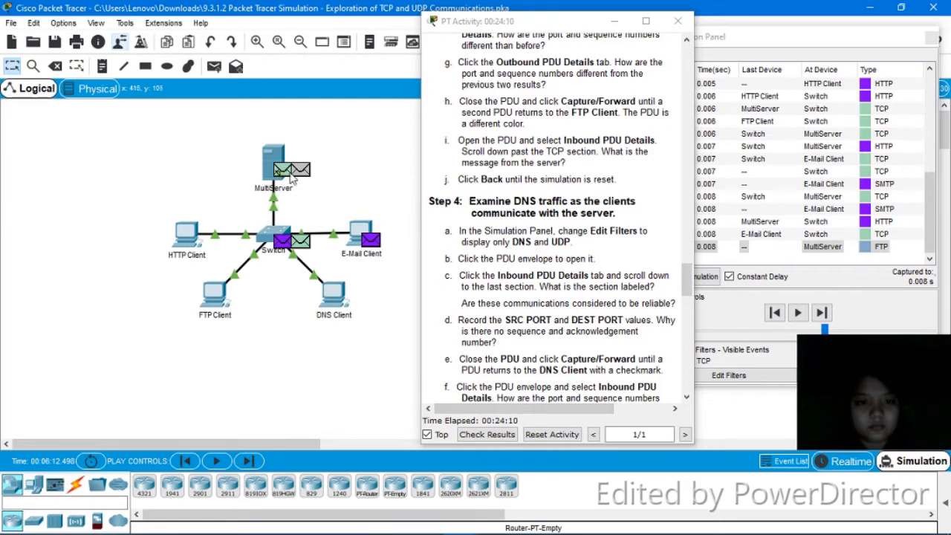
pyautogui.click(300, 176)
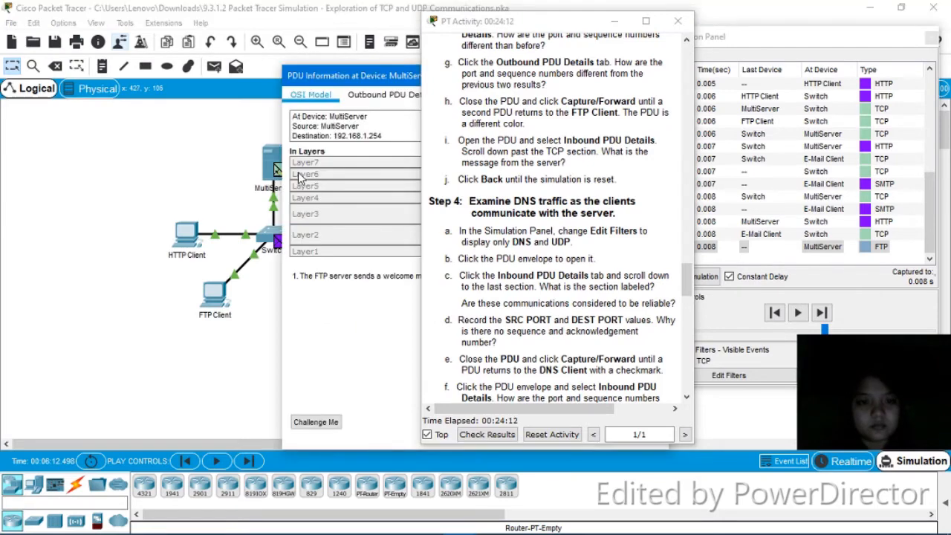
pyautogui.click(377, 95)
pyautogui.moveTo(386, 71); pyautogui.dragTo(133, 15)
pyautogui.moveTo(391, 135); pyautogui.dragTo(392, 271)
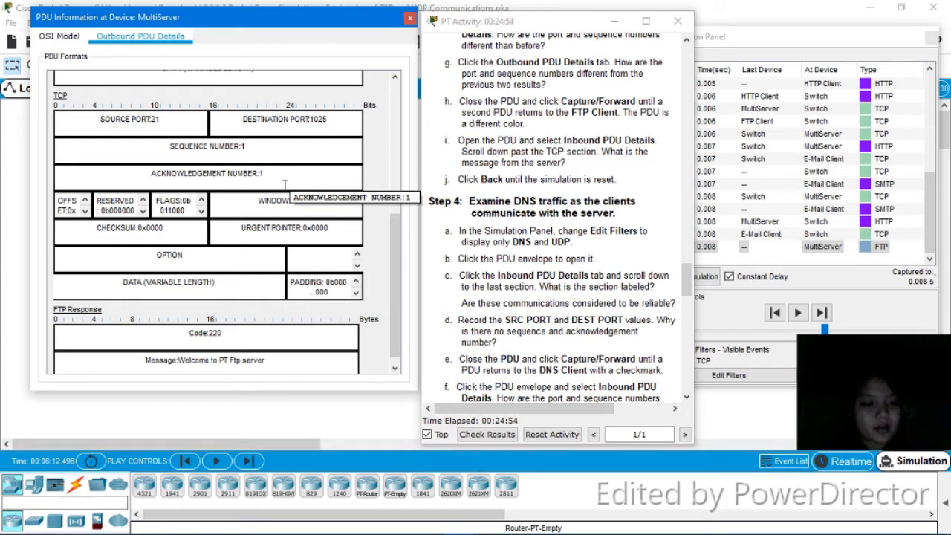
# - Close the details, advance two events and open the PDU returned to the FTP Client
pyautogui.click(409, 21)
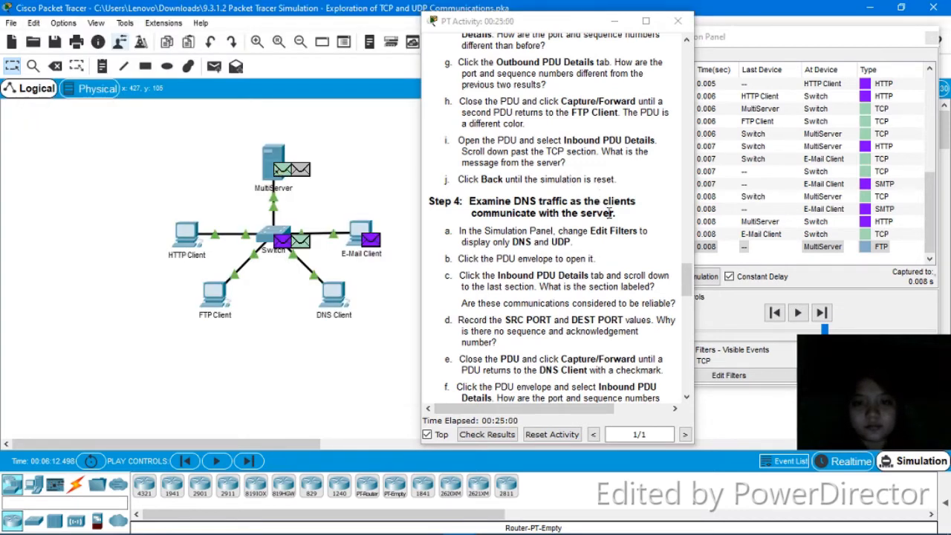
pyautogui.click(822, 312)
pyautogui.click(821, 313)
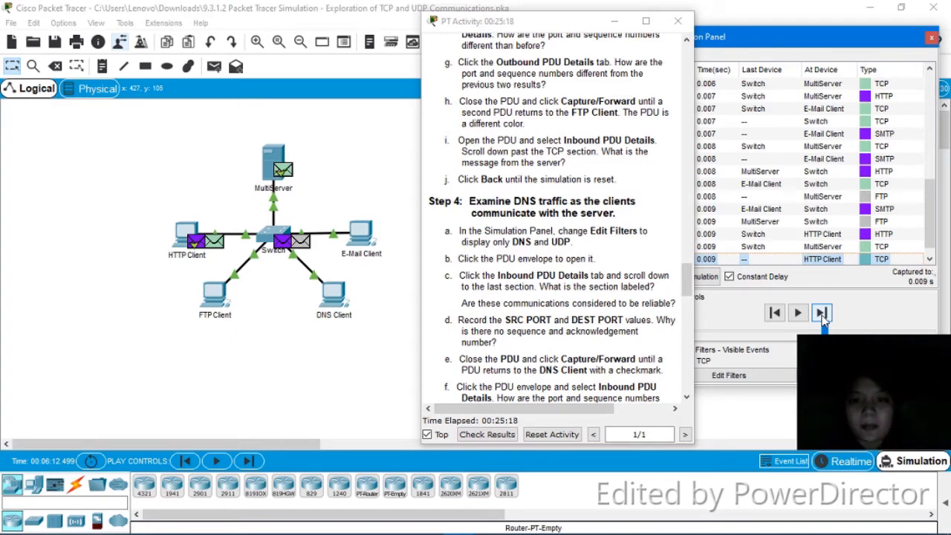
pyautogui.click(821, 313)
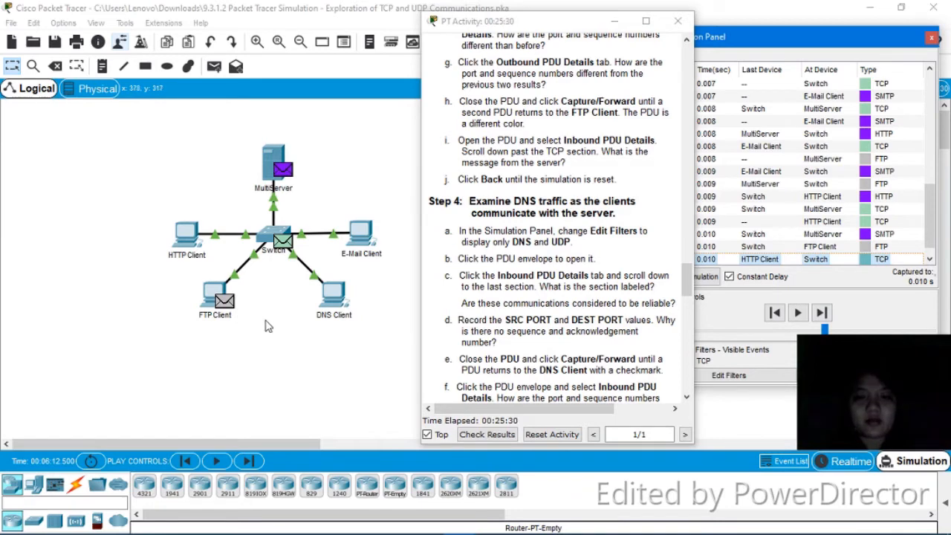
pyautogui.click(230, 309)
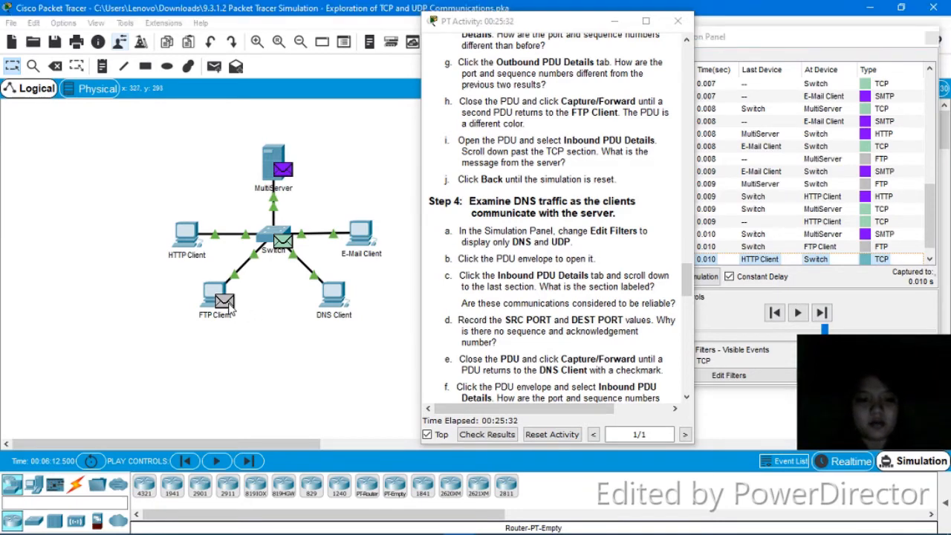
pyautogui.click(231, 308)
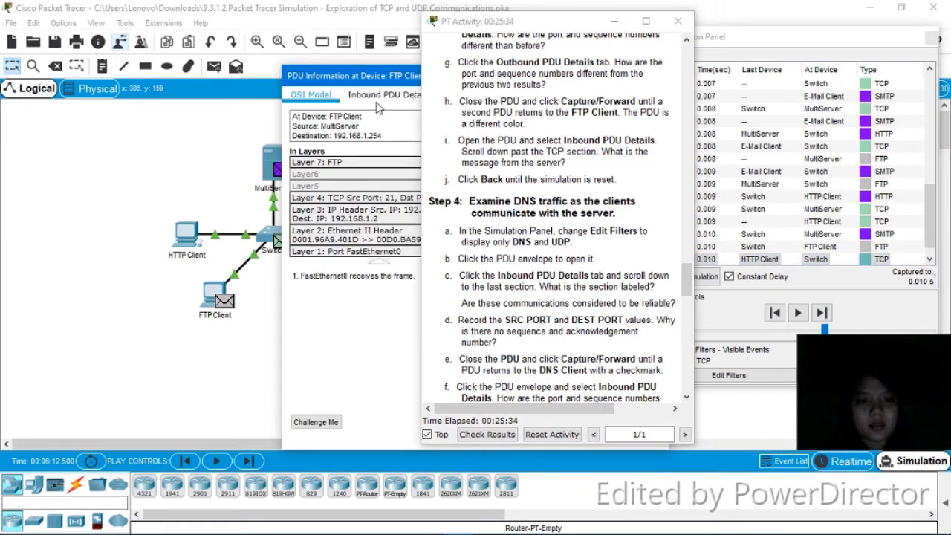
# - Read the FTP Client's inbound FTP Response 'Welcome to PT Ftp server' and close the window
pyautogui.click(384, 95)
pyautogui.moveTo(395, 80); pyautogui.dragTo(199, 46)
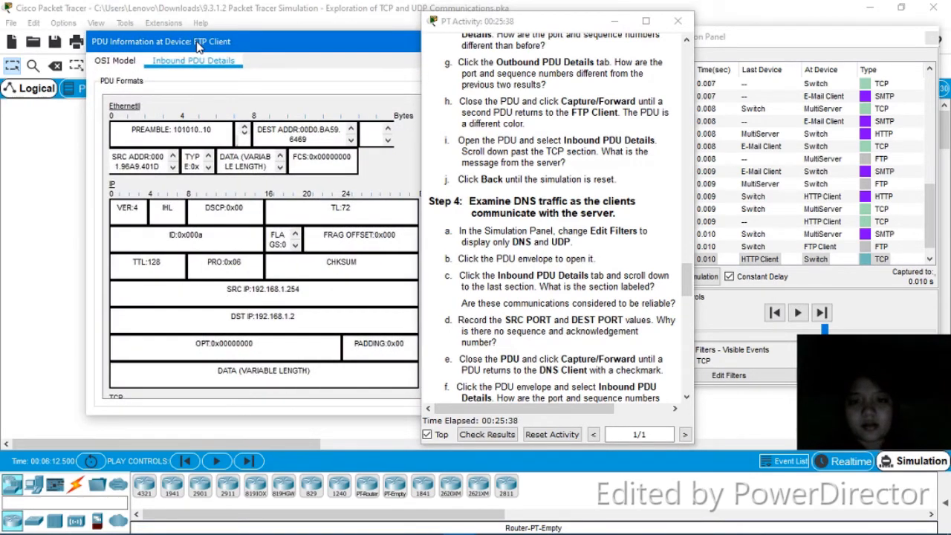
pyautogui.moveTo(503, 23); pyautogui.dragTo(557, 25)
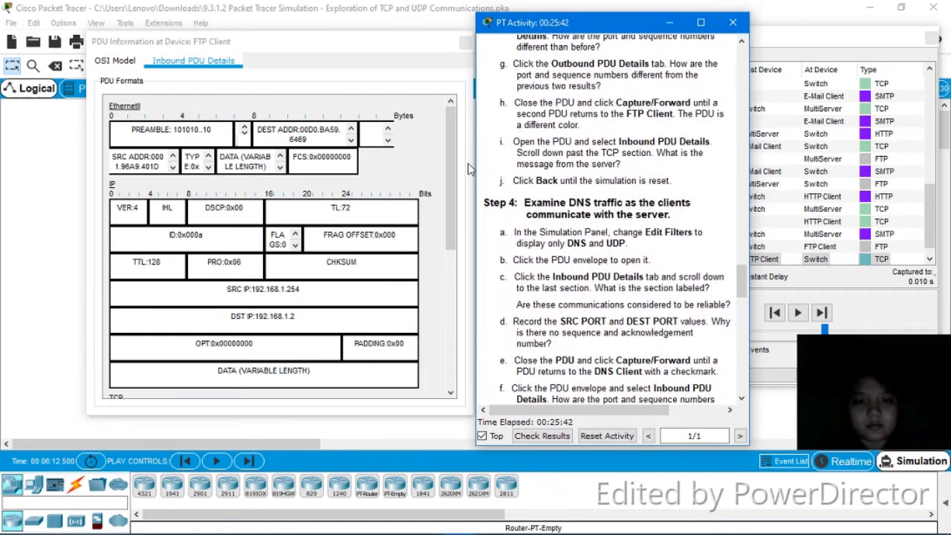
pyautogui.moveTo(455, 175); pyautogui.dragTo(437, 304)
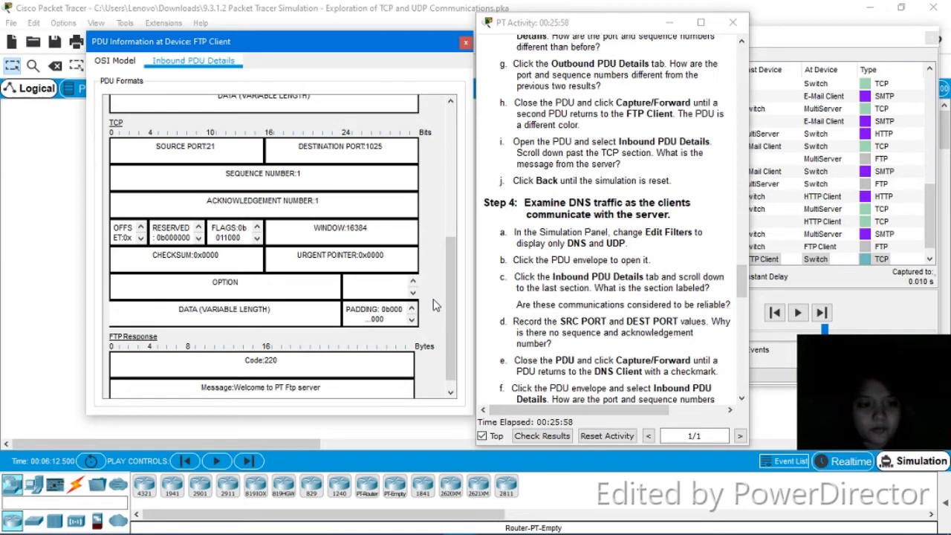
pyautogui.scroll(-1, 451, 297)
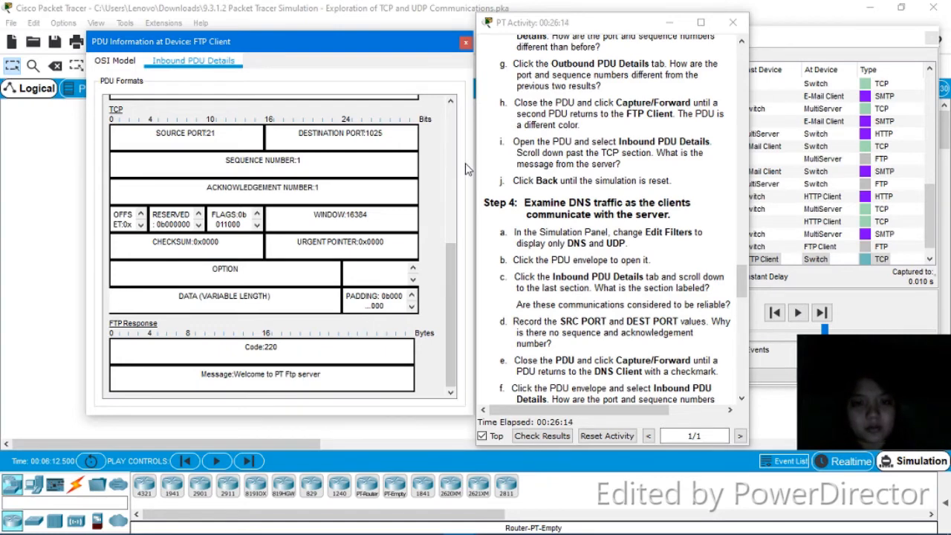
pyautogui.click(464, 43)
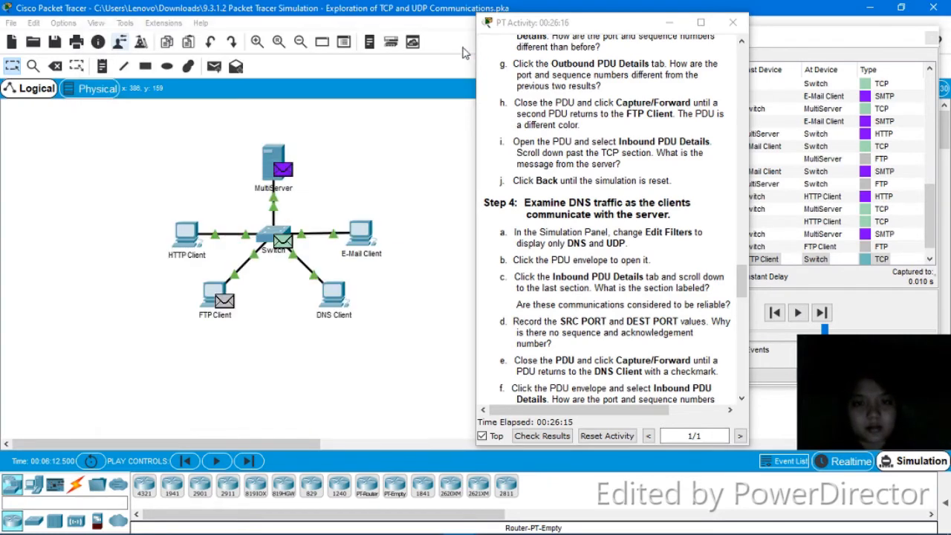
# - Step back nine events to reset the simulation, then move the instructions to show the event list
pyautogui.click(775, 313)
pyautogui.click(775, 313)
pyautogui.click(775, 313)
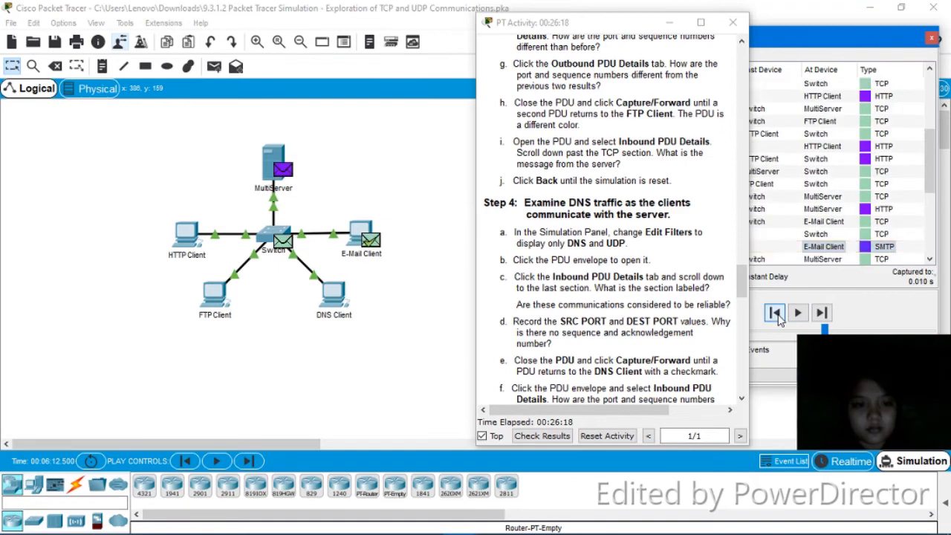
pyautogui.click(775, 313)
pyautogui.click(775, 313)
pyautogui.click(775, 313)
pyautogui.click(775, 313)
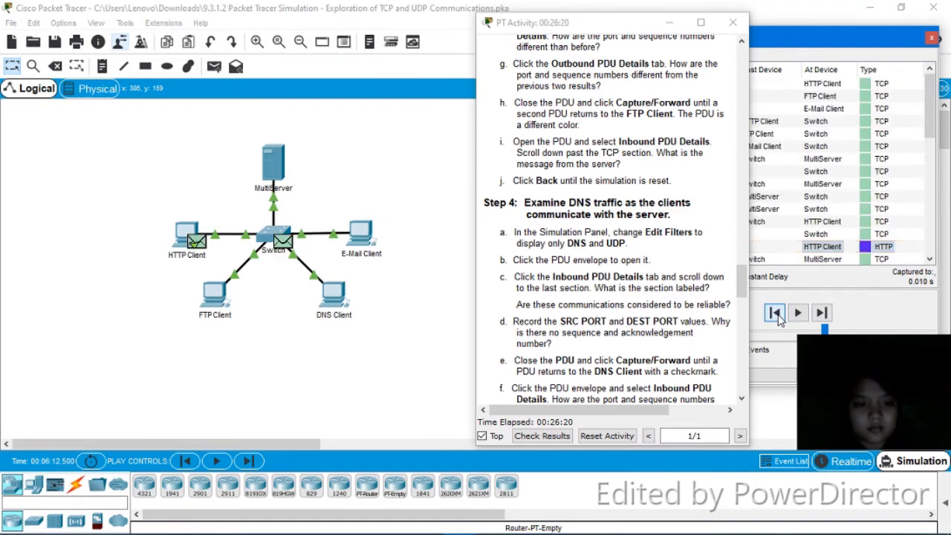
pyautogui.click(775, 313)
pyautogui.click(775, 313)
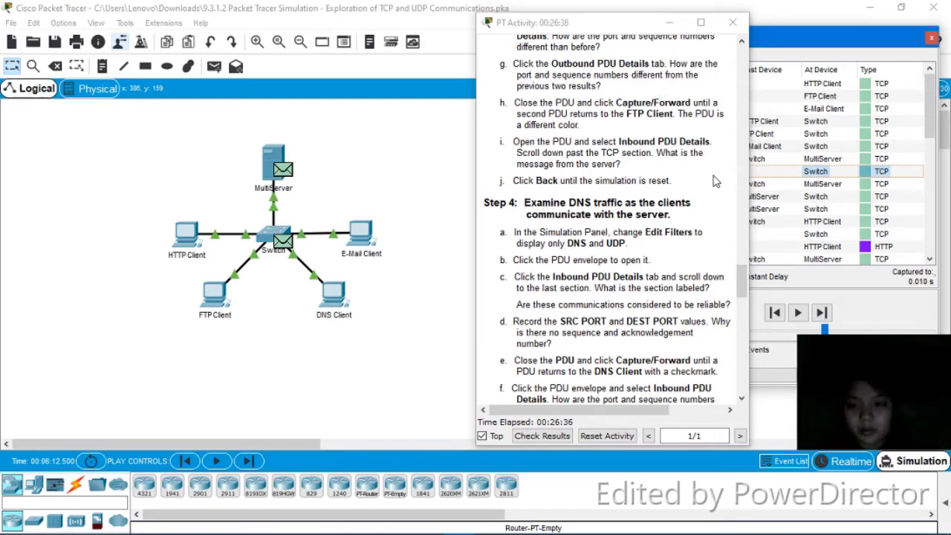
pyautogui.click(630, 27)
pyautogui.moveTo(630, 26); pyautogui.dragTo(553, 32)
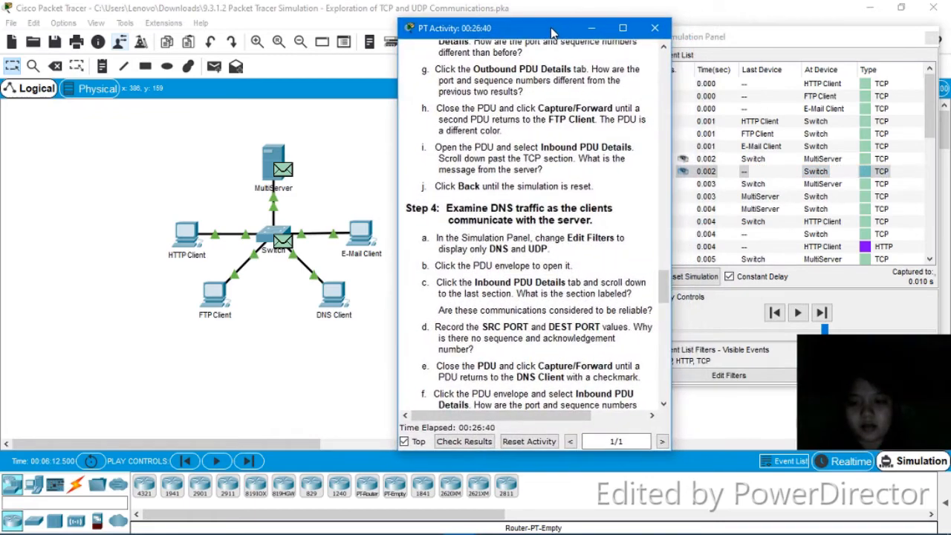
# - Remove FTP and HTTP from the simulation's event list filters
pyautogui.click(749, 377)
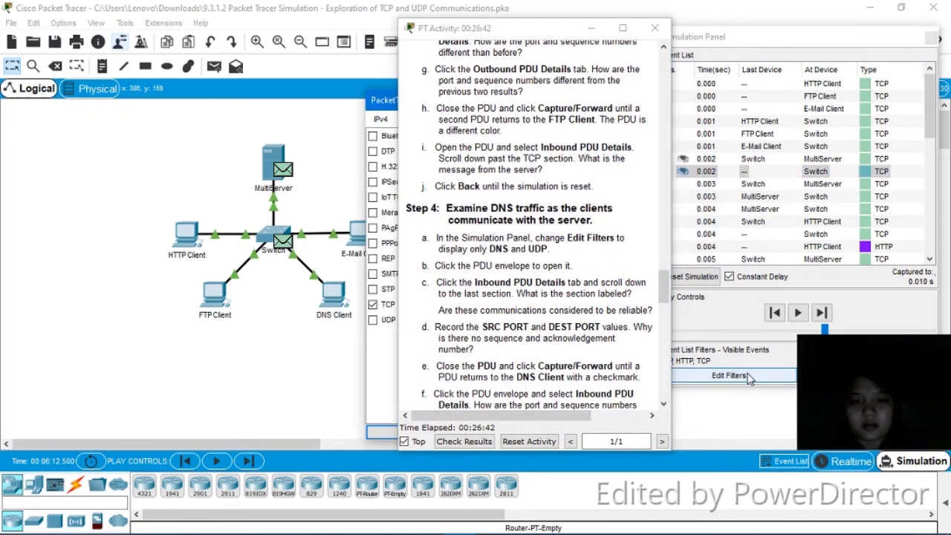
pyautogui.moveTo(374, 101); pyautogui.dragTo(151, 55)
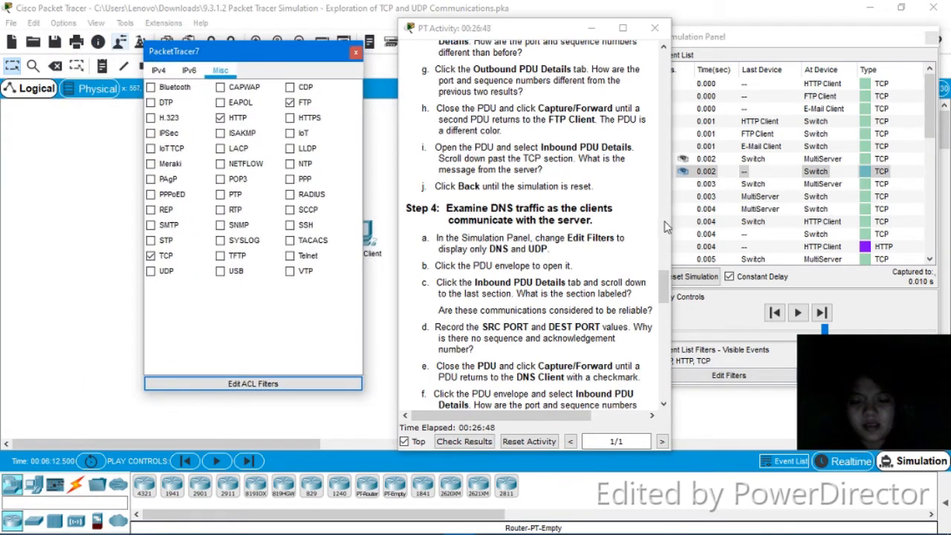
pyautogui.moveTo(662, 277); pyautogui.dragTo(666, 311)
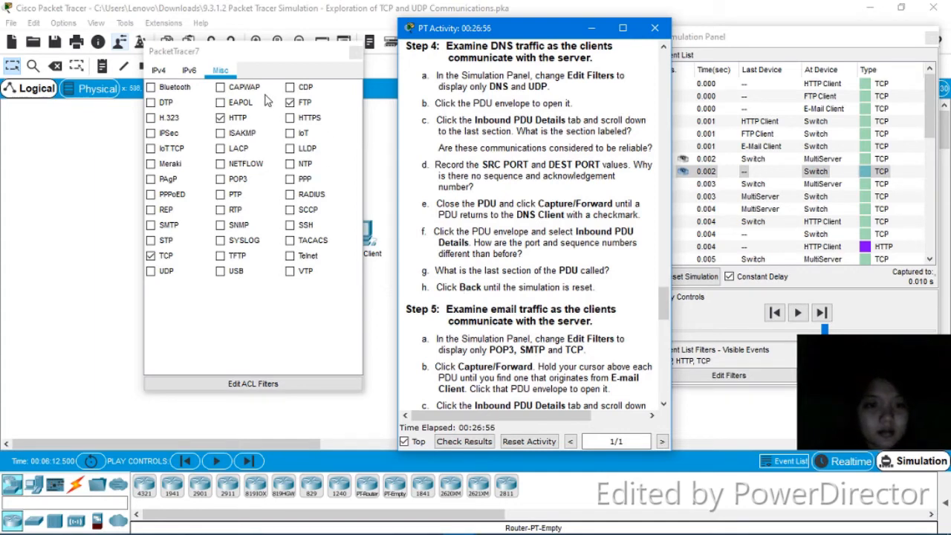
pyautogui.click(288, 104)
pyautogui.click(221, 118)
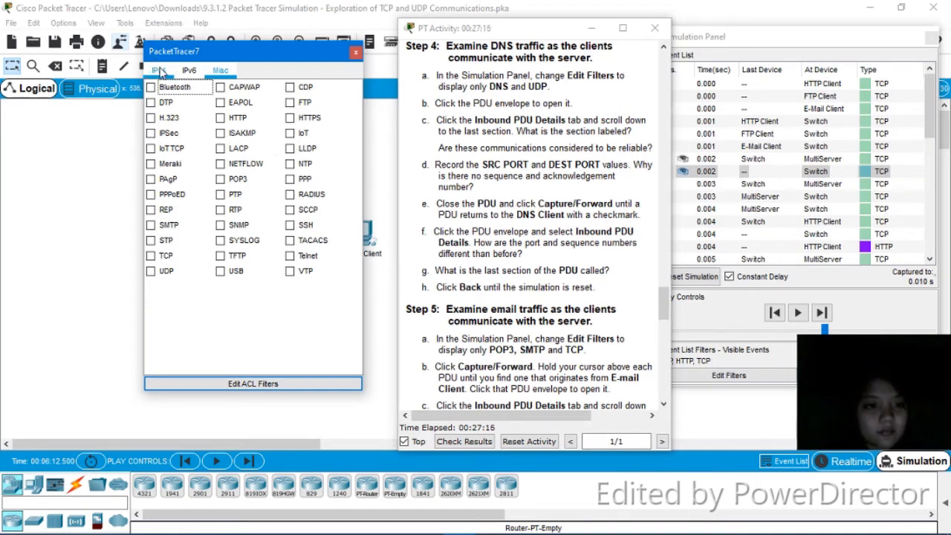
# - Check the IPv4 and IPv6 filter lists, then include UDP events so only DNS and UDP remain
pyautogui.click(159, 71)
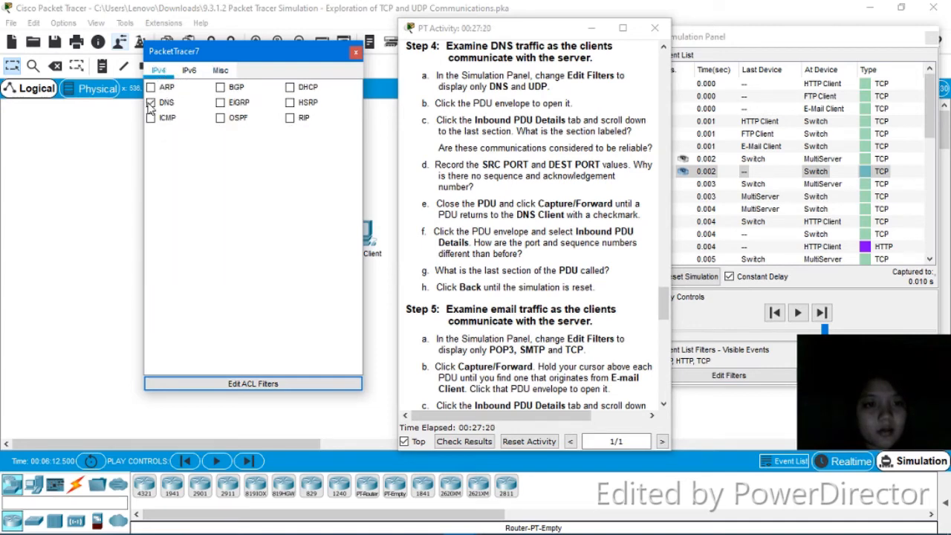
pyautogui.click(179, 73)
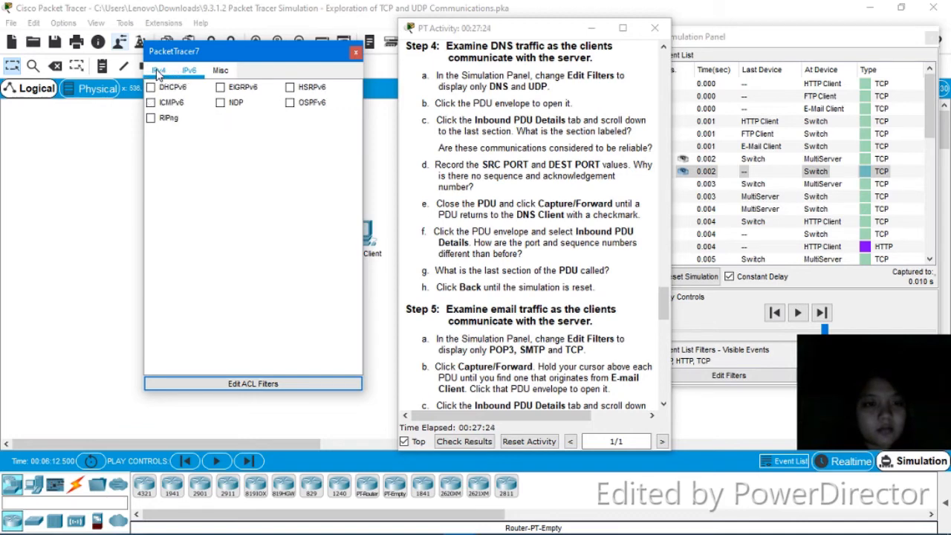
pyautogui.click(158, 71)
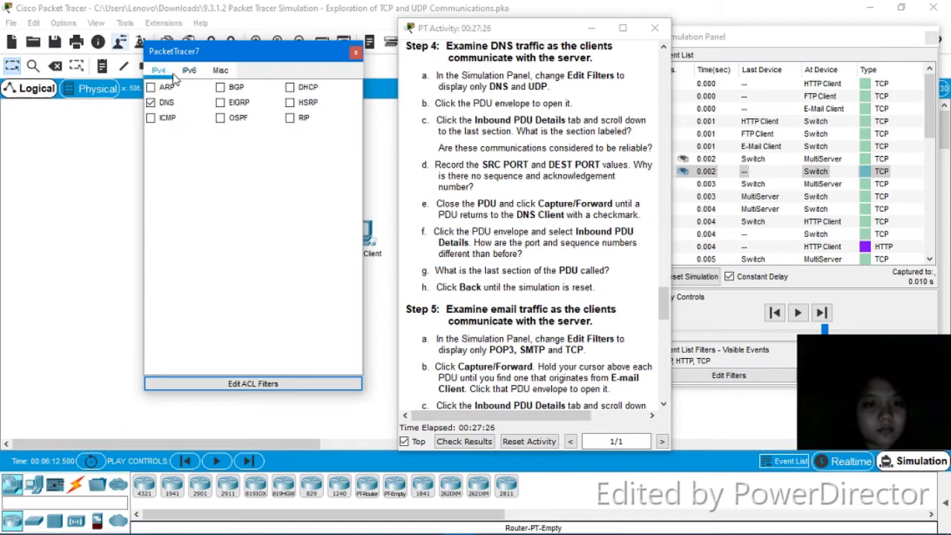
pyautogui.click(221, 71)
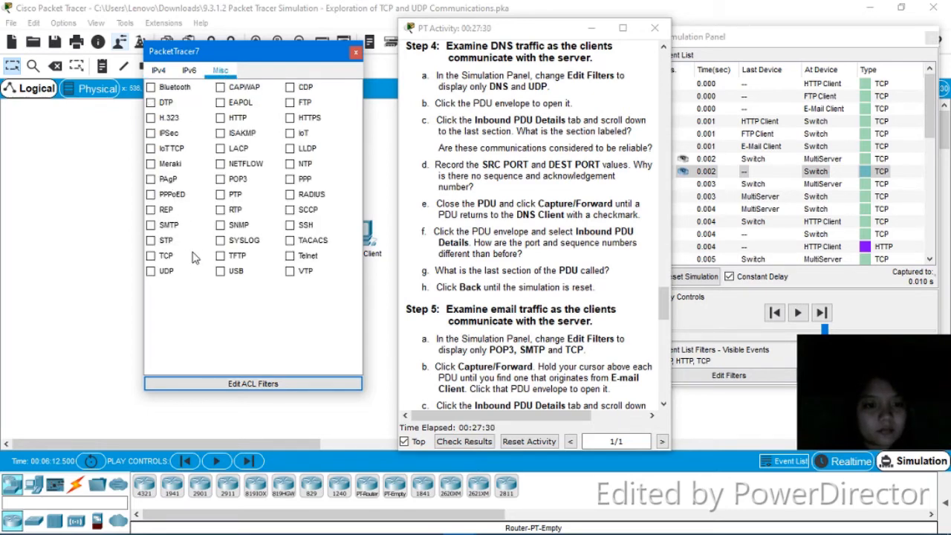
pyautogui.click(151, 272)
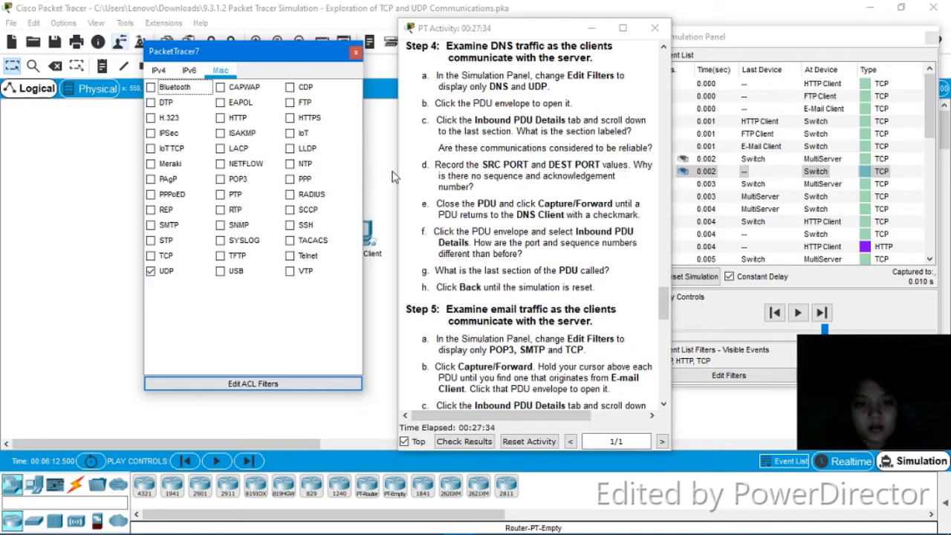
pyautogui.click(356, 53)
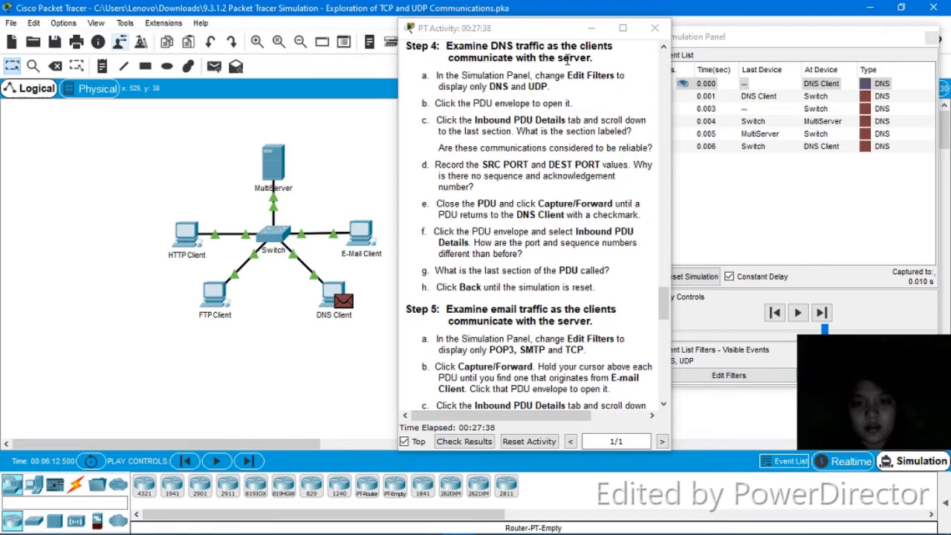
# - View the DNS Client's query PDU details, then open the first DNS event's PDU details
pyautogui.moveTo(559, 28); pyautogui.dragTo(534, 41)
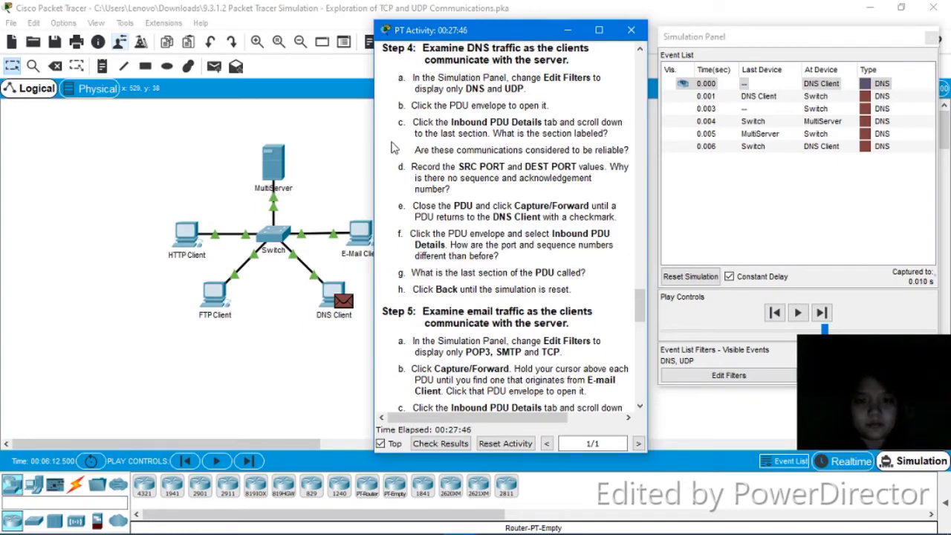
pyautogui.click(346, 301)
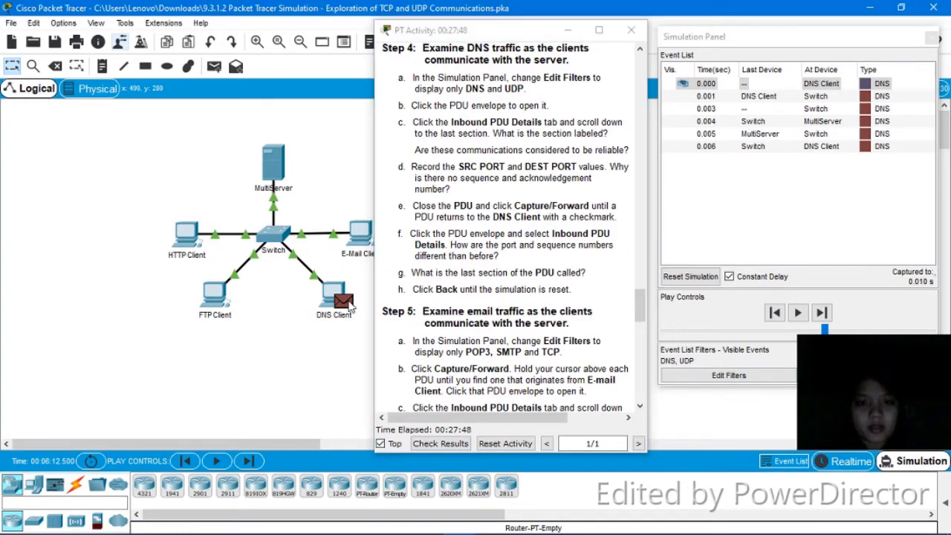
pyautogui.moveTo(328, 77); pyautogui.dragTo(2, 99)
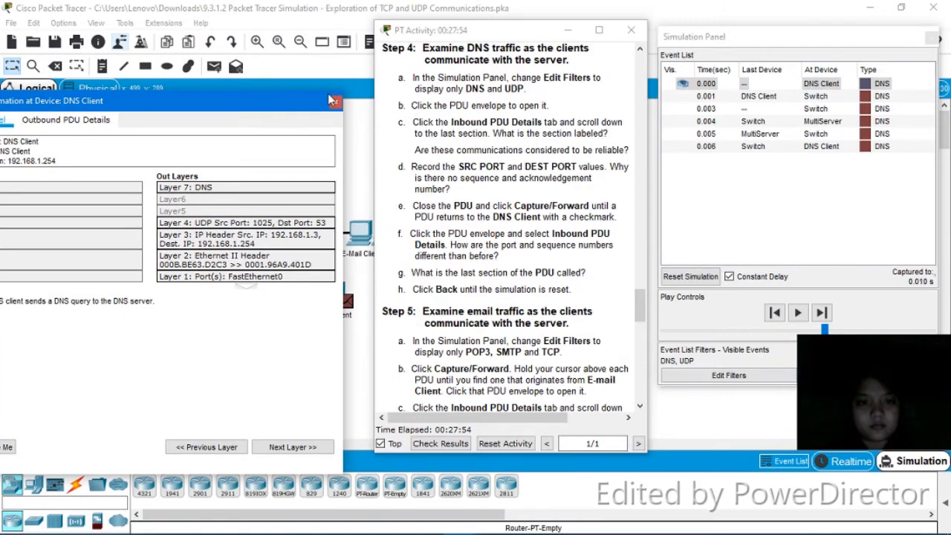
pyautogui.click(334, 100)
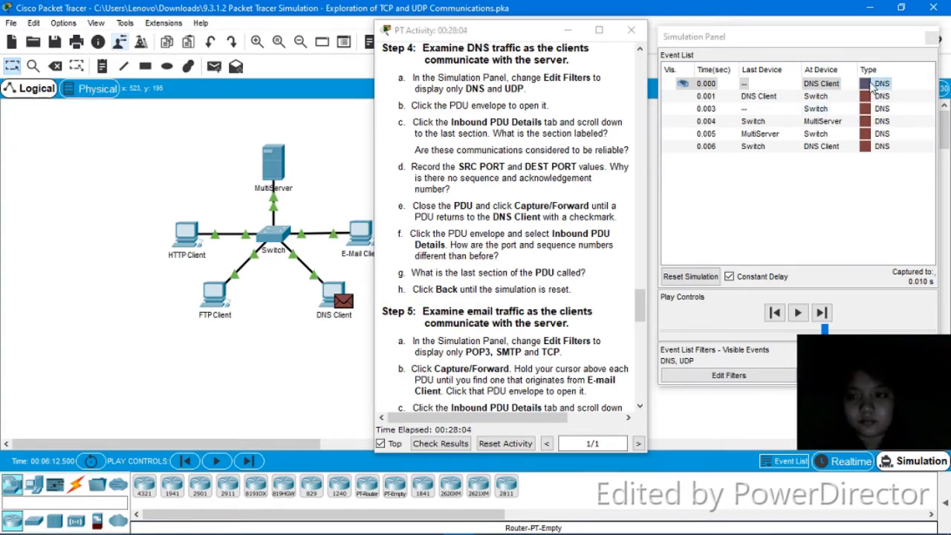
pyautogui.click(866, 84)
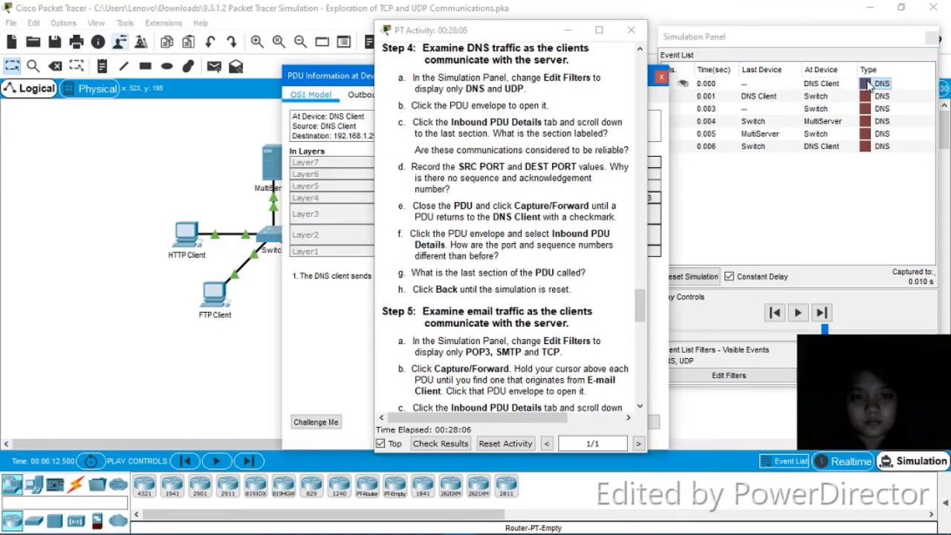
# - Show the DNS query's outbound UDP header: source port 1025, destination port 53
pyautogui.click(361, 95)
pyautogui.moveTo(358, 75); pyautogui.dragTo(141, 48)
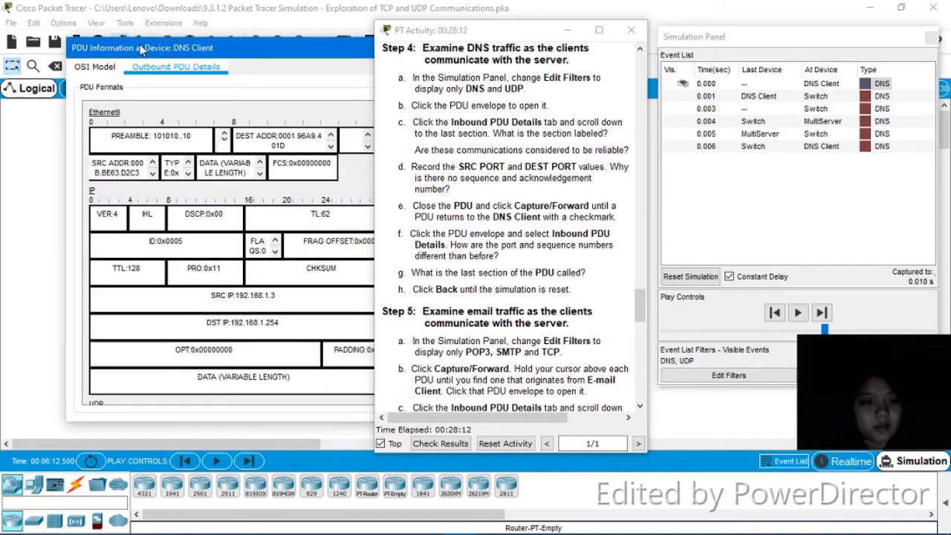
pyautogui.moveTo(148, 52); pyautogui.dragTo(83, 46)
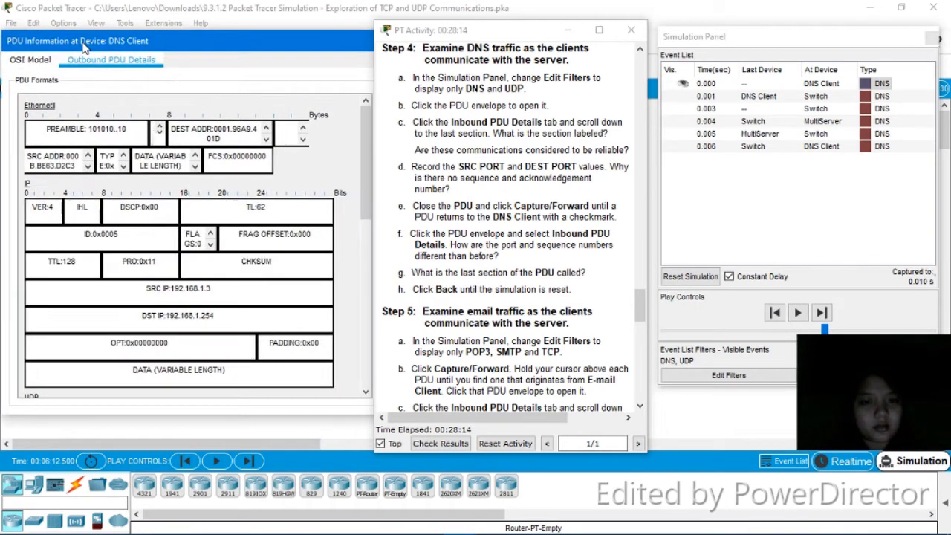
pyautogui.moveTo(362, 144); pyautogui.dragTo(375, 258)
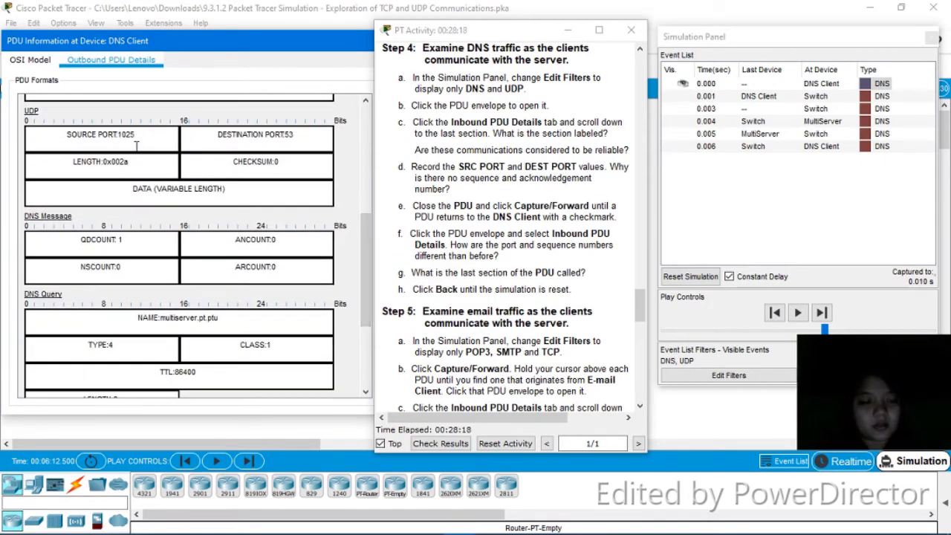
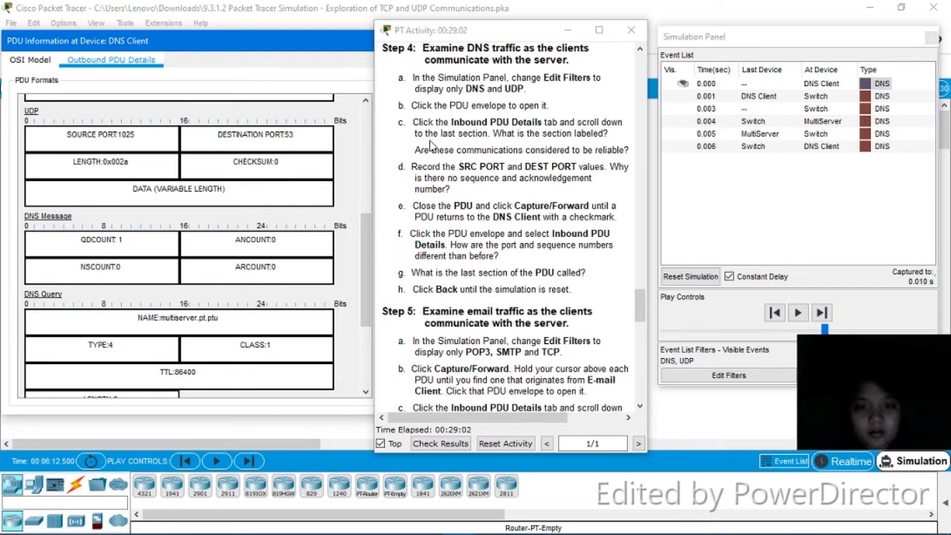
# - Move the PT Activity window aside and close the DNS Client's PDU Information window
pyautogui.moveTo(436, 34); pyautogui.dragTo(508, 29)
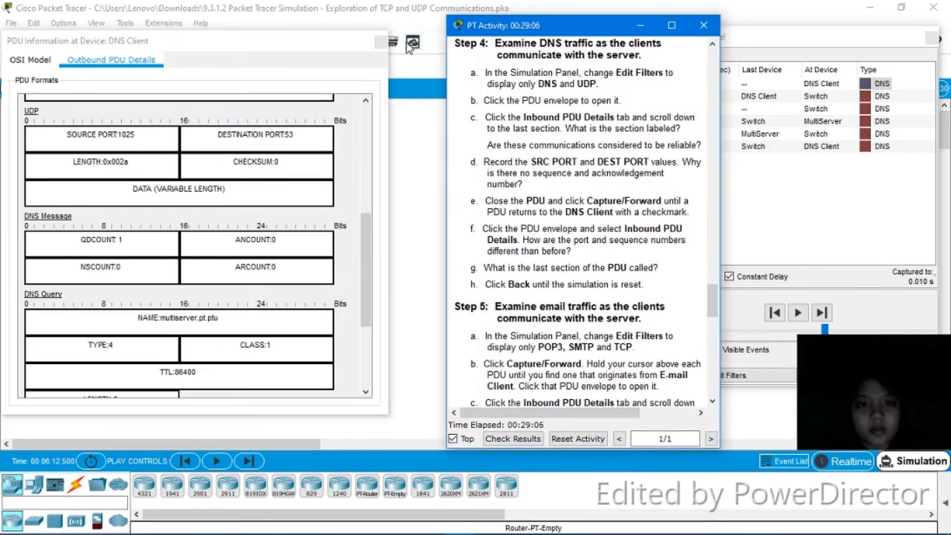
pyautogui.click(379, 40)
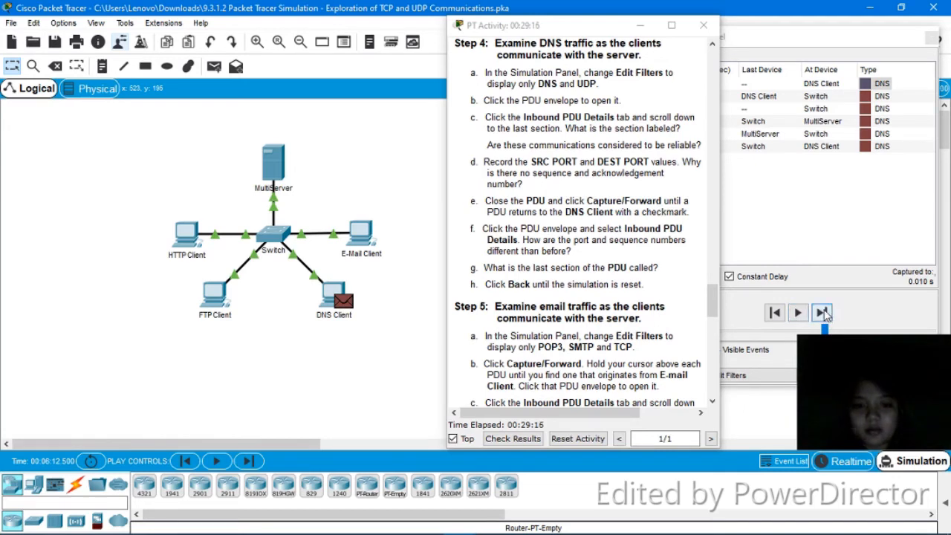
# - Step the DNS simulation forward until the reply PDU reaches the DNS Client again
pyautogui.click(823, 313)
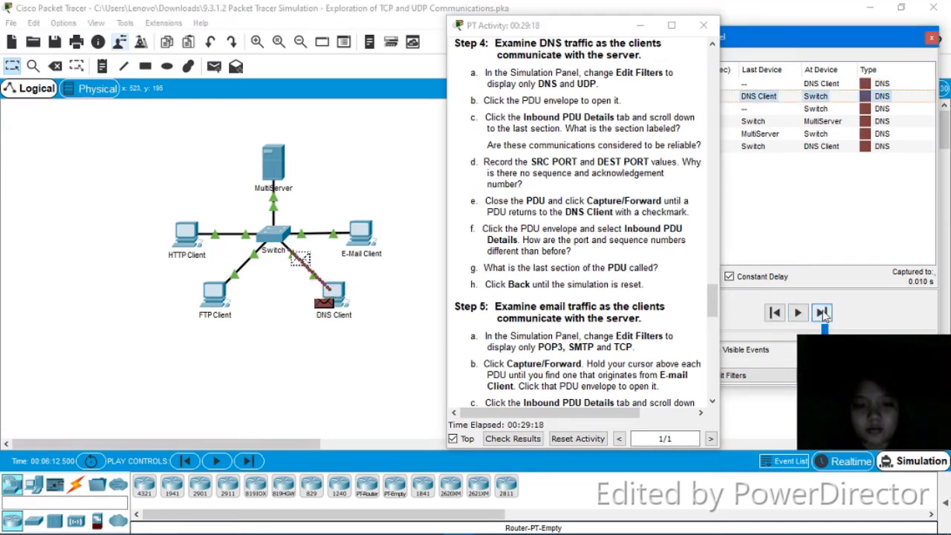
pyautogui.click(823, 315)
pyautogui.click(823, 315)
pyautogui.click(823, 315)
pyautogui.click(824, 315)
pyautogui.click(824, 313)
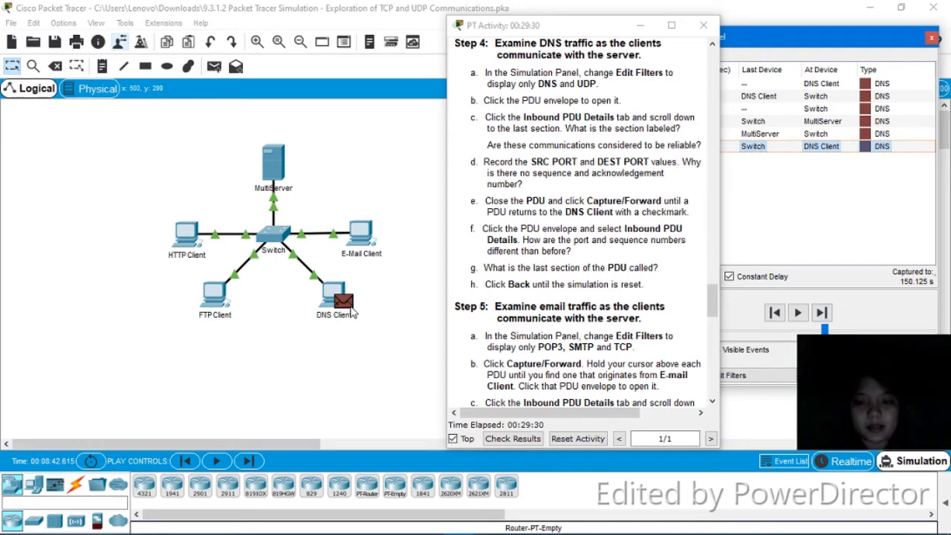
pyautogui.click(355, 310)
# - Read the DNS Client reply's inbound details down to the DNS Query and DNS Answer sections, then close them
pyautogui.click(354, 307)
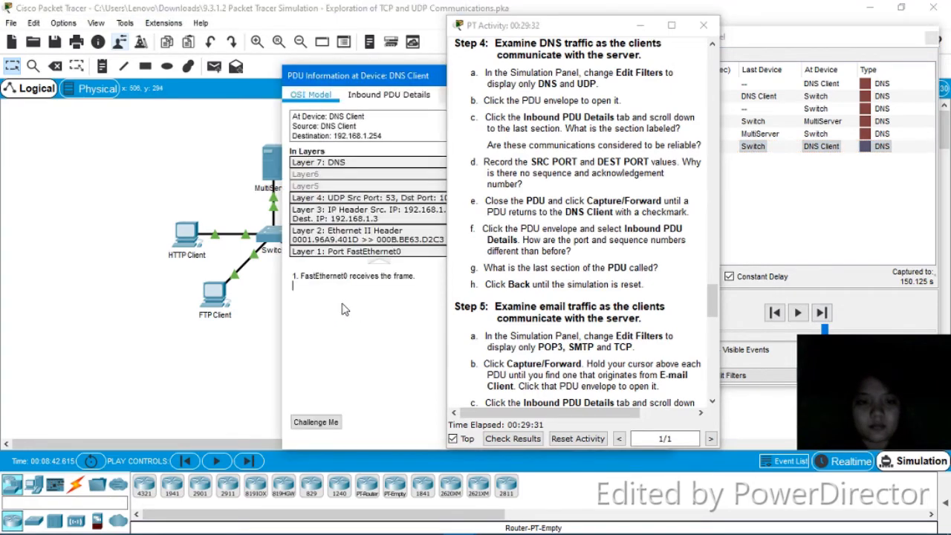
pyautogui.click(405, 97)
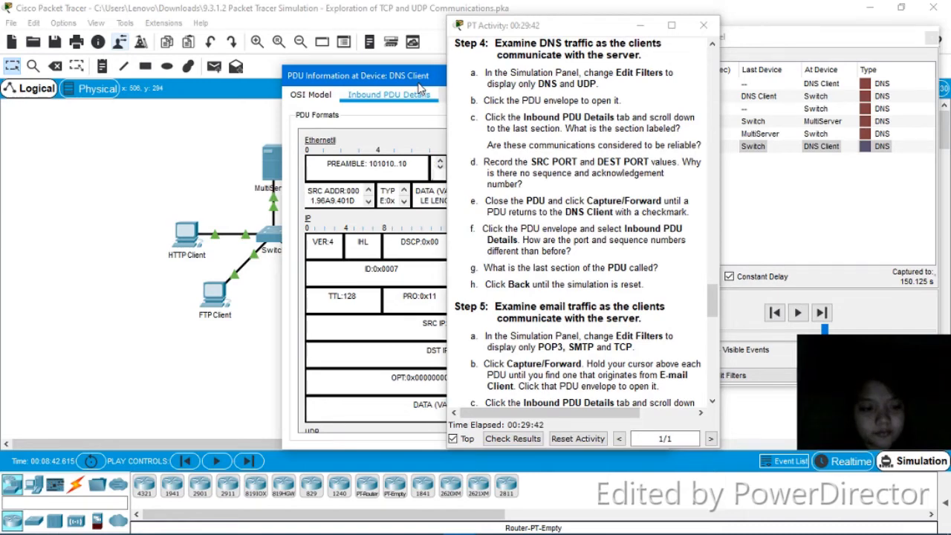
pyautogui.moveTo(421, 76); pyautogui.dragTo(159, 41)
pyautogui.moveTo(382, 158); pyautogui.dragTo(351, 151)
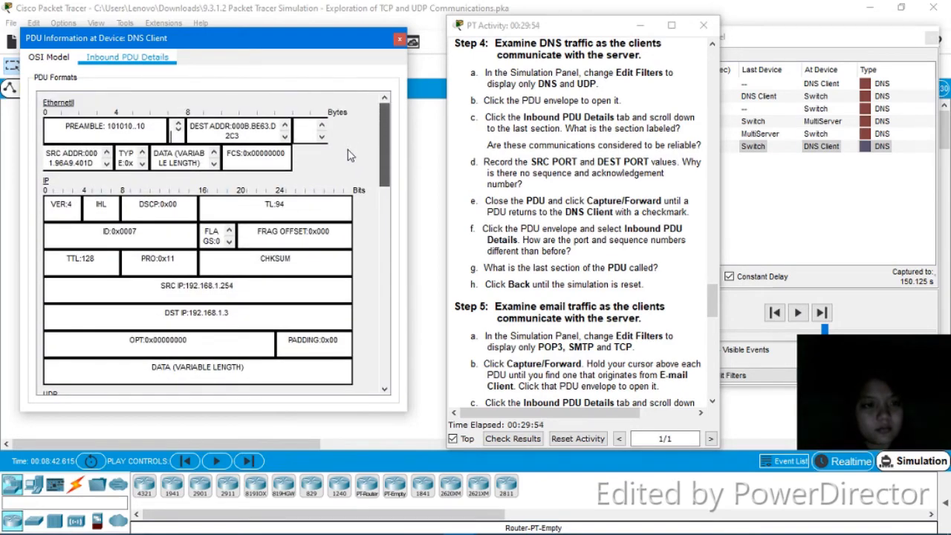
pyautogui.moveTo(385, 154); pyautogui.dragTo(410, 349)
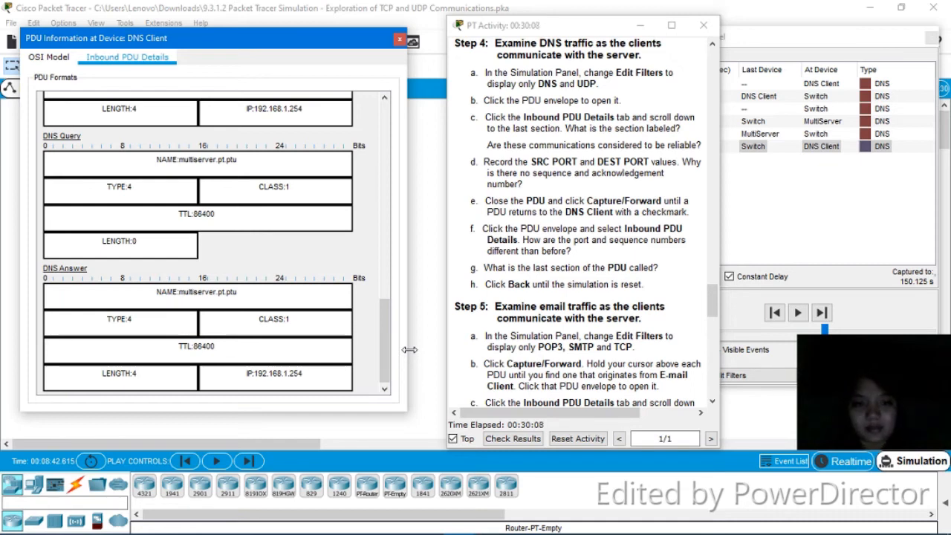
pyautogui.click(400, 39)
# - Step the simulation back to the first DNS event at the DNS Client
pyautogui.click(775, 313)
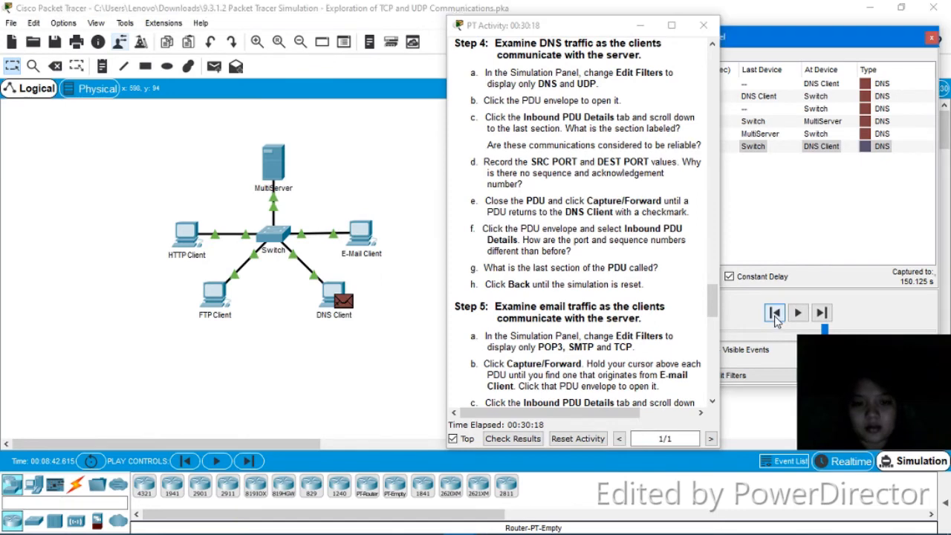
pyautogui.click(775, 313)
pyautogui.click(775, 313)
pyautogui.click(775, 313)
pyautogui.click(775, 313)
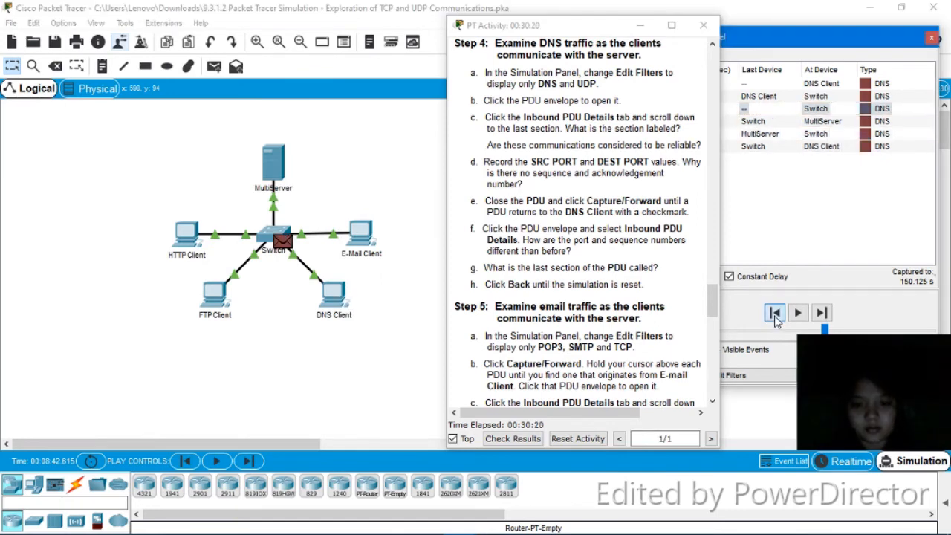
pyautogui.click(775, 313)
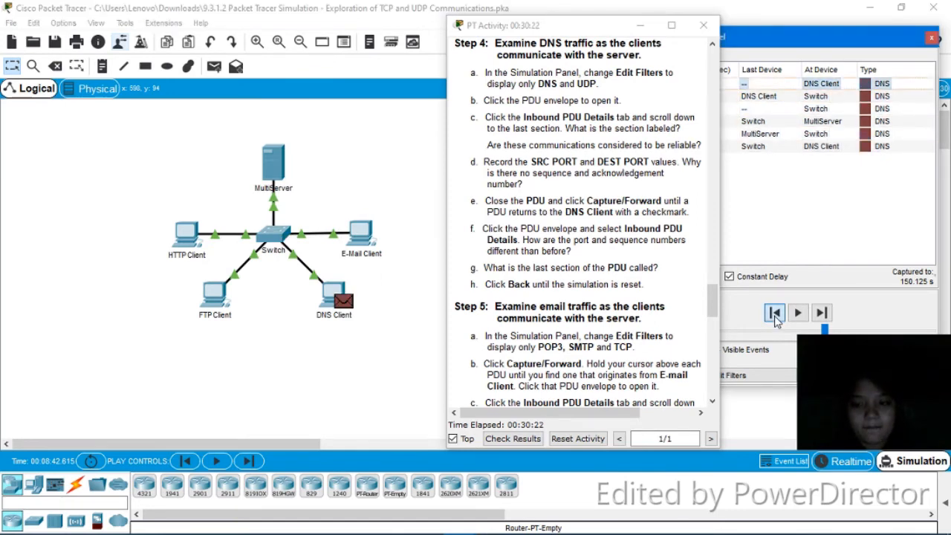
# - Scroll the activity instructions to Step 5 on POP3, SMTP and TCP email traffic
pyautogui.moveTo(708, 300); pyautogui.dragTo(710, 313)
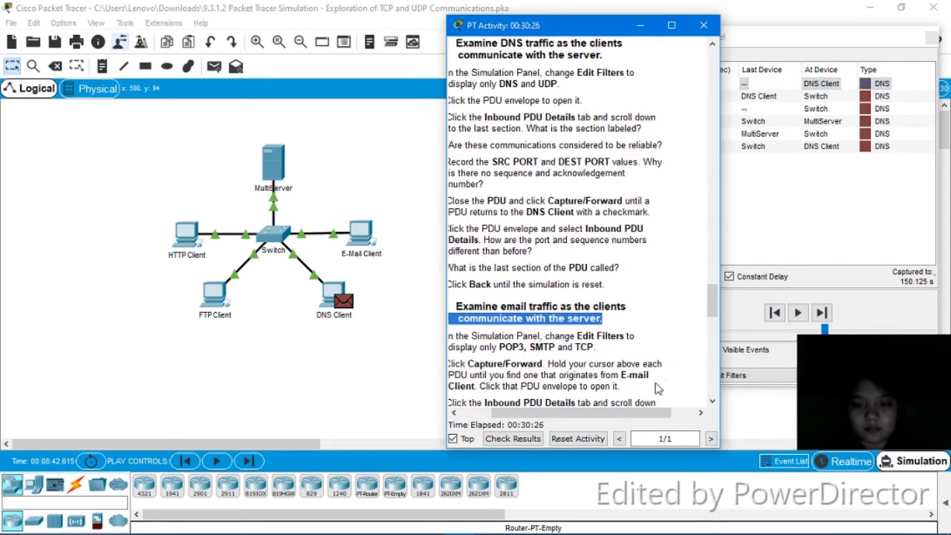
pyautogui.moveTo(639, 411); pyautogui.dragTo(574, 421)
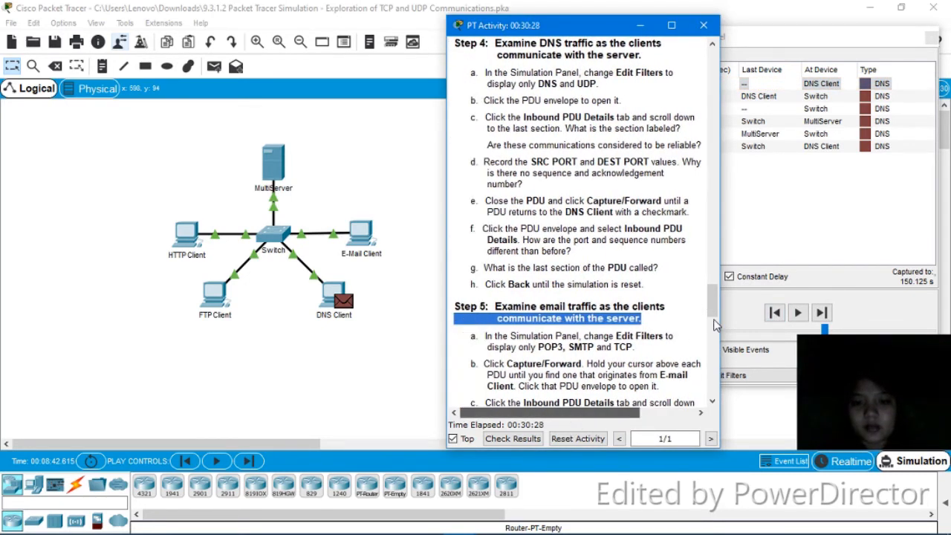
pyautogui.moveTo(712, 304); pyautogui.dragTo(715, 336)
pyautogui.scroll(1, 714, 336)
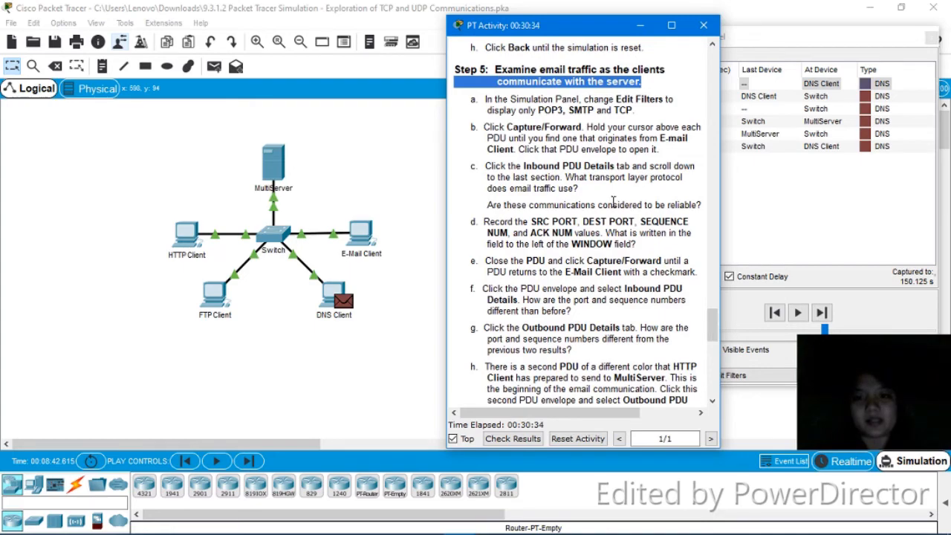
pyautogui.moveTo(614, 30); pyautogui.dragTo(545, 30)
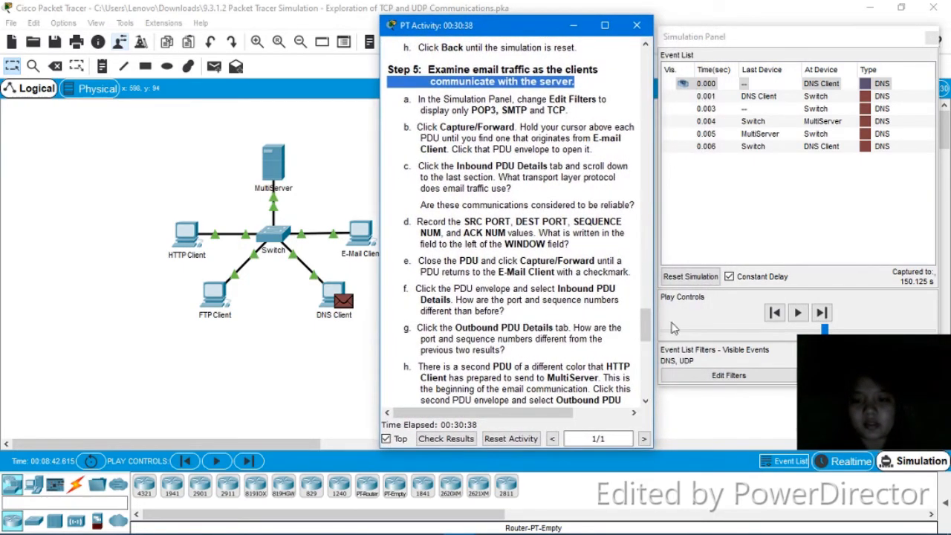
# - In the event list filters, remove UDP and DNS from the visible events
pyautogui.click(698, 379)
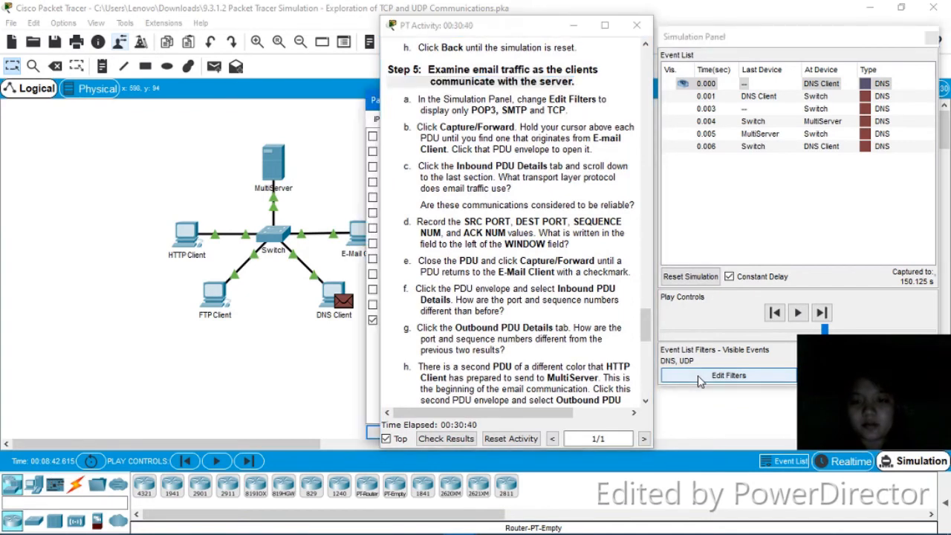
pyautogui.moveTo(380, 109); pyautogui.dragTo(360, 107)
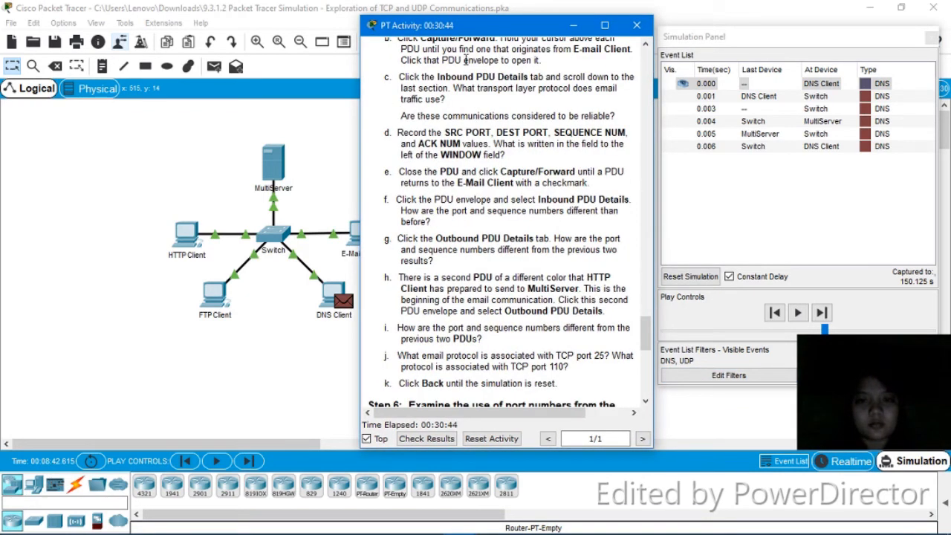
pyautogui.moveTo(484, 29); pyautogui.dragTo(577, 55)
pyautogui.click(422, 106)
pyautogui.moveTo(421, 107); pyautogui.dragTo(178, 92)
pyautogui.click(541, 59)
pyautogui.moveTo(542, 60); pyautogui.dragTo(444, 38)
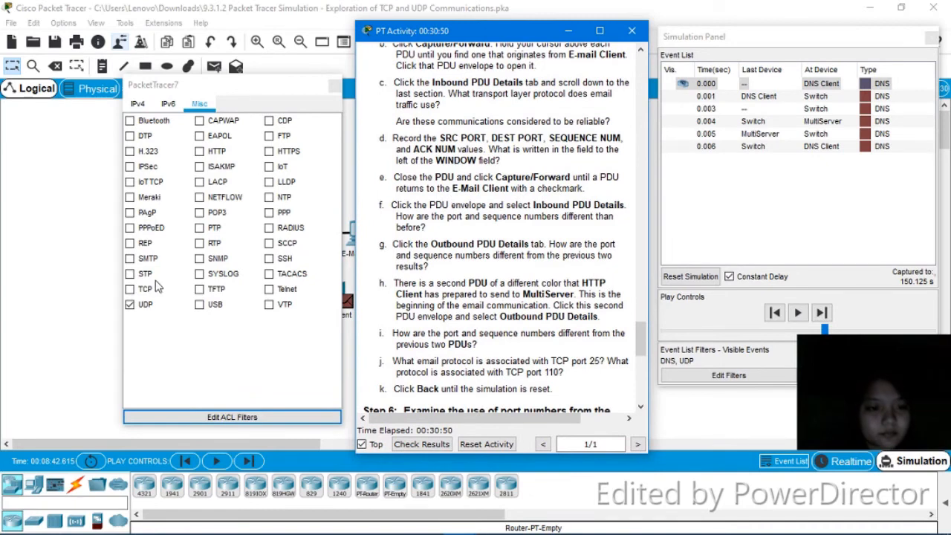
pyautogui.click(131, 304)
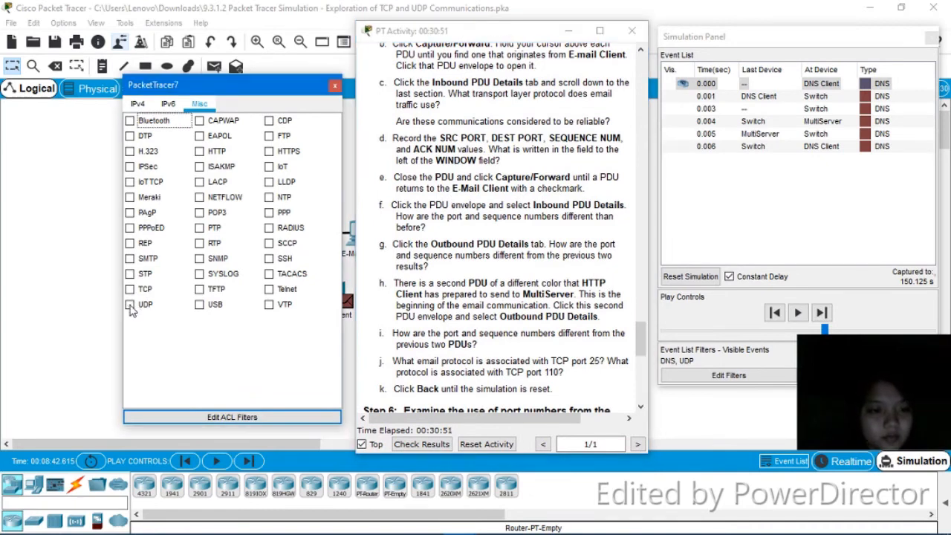
pyautogui.click(141, 106)
pyautogui.click(130, 136)
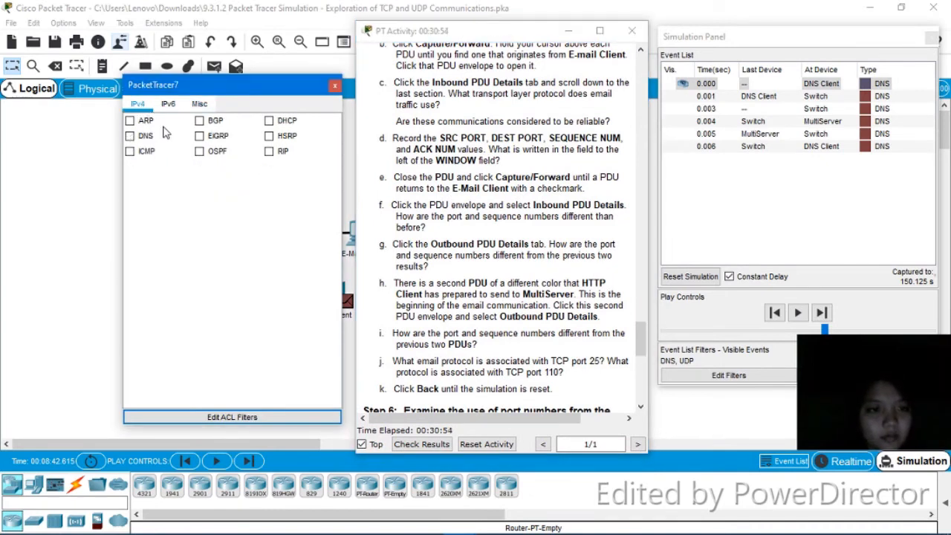
pyautogui.click(199, 106)
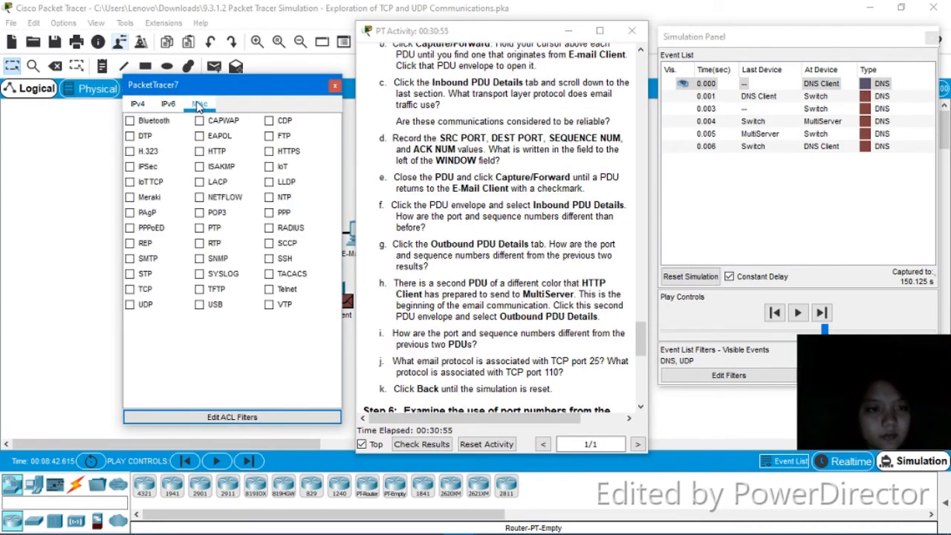
# - Add POP3 and SMTP to the filters, leaving POP3, SMTP and TCP shown, and apply
pyautogui.click(201, 213)
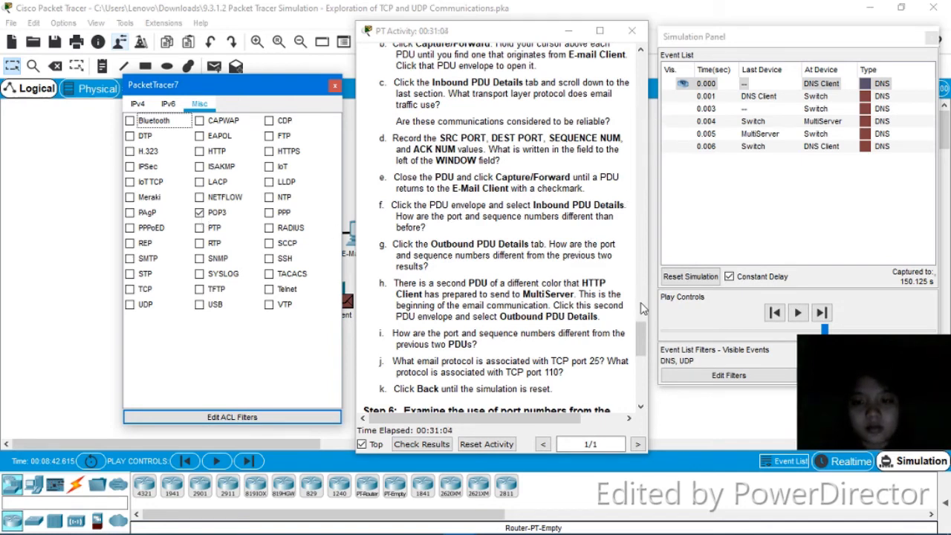
pyautogui.moveTo(642, 325); pyautogui.dragTo(642, 319)
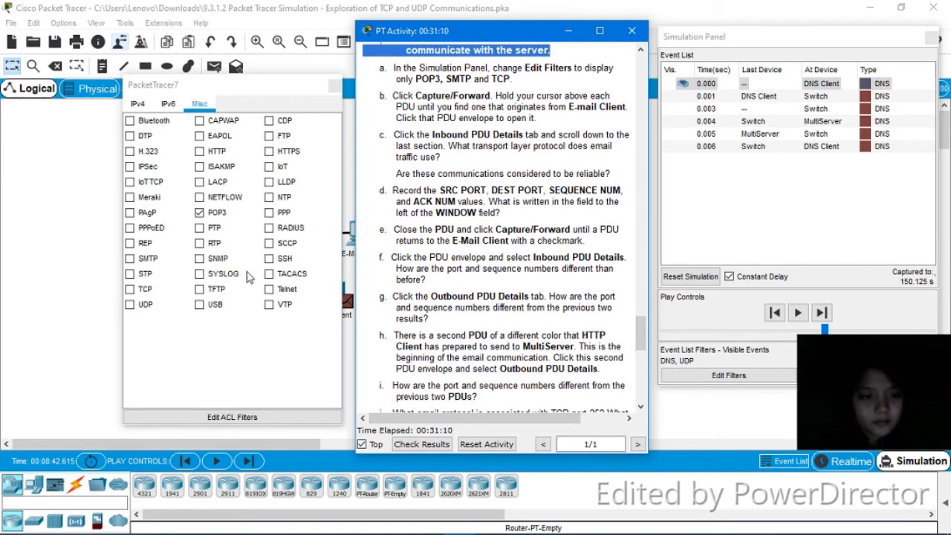
pyautogui.click(129, 259)
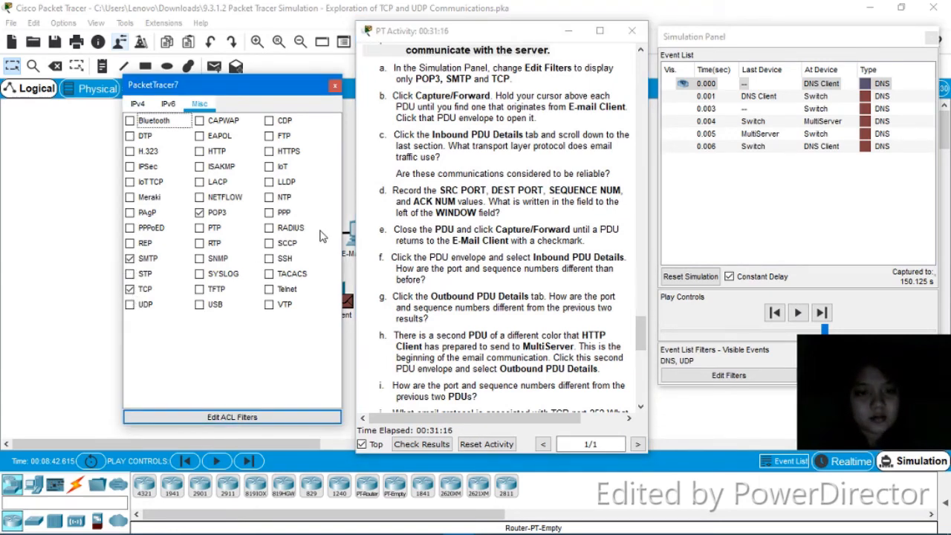
pyautogui.click(349, 197)
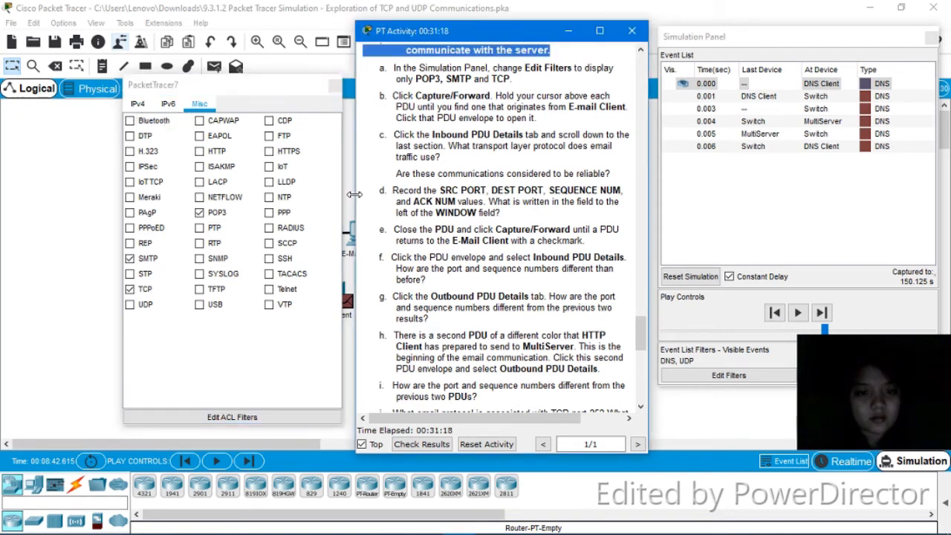
pyautogui.click(336, 95)
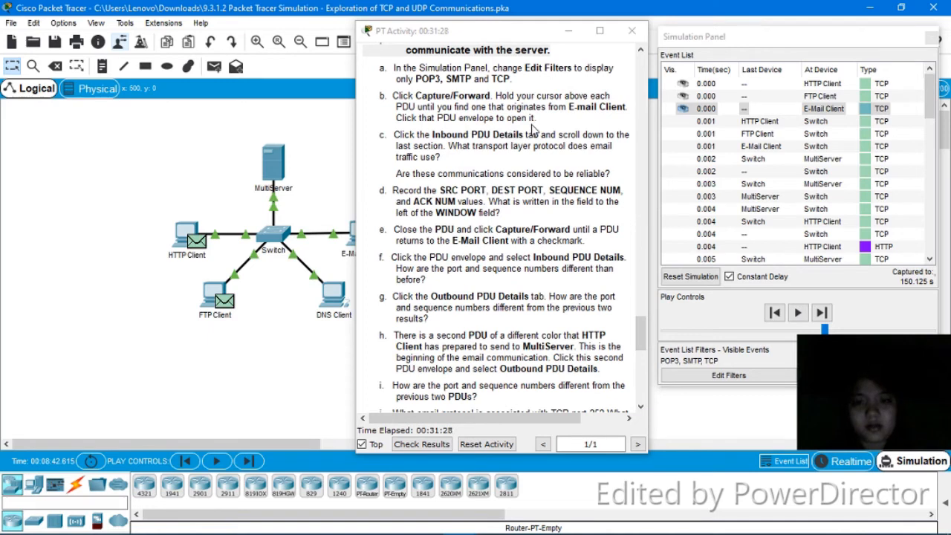
# - Step forward to the 0.007 s E-Mail Client SMTP event and open its PDU information
pyautogui.click(823, 313)
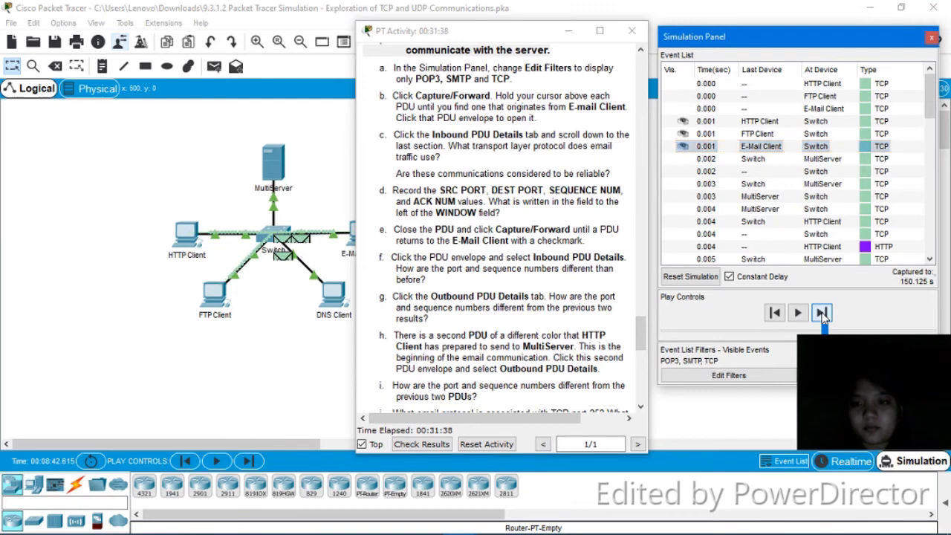
pyautogui.click(822, 313)
pyautogui.click(822, 313)
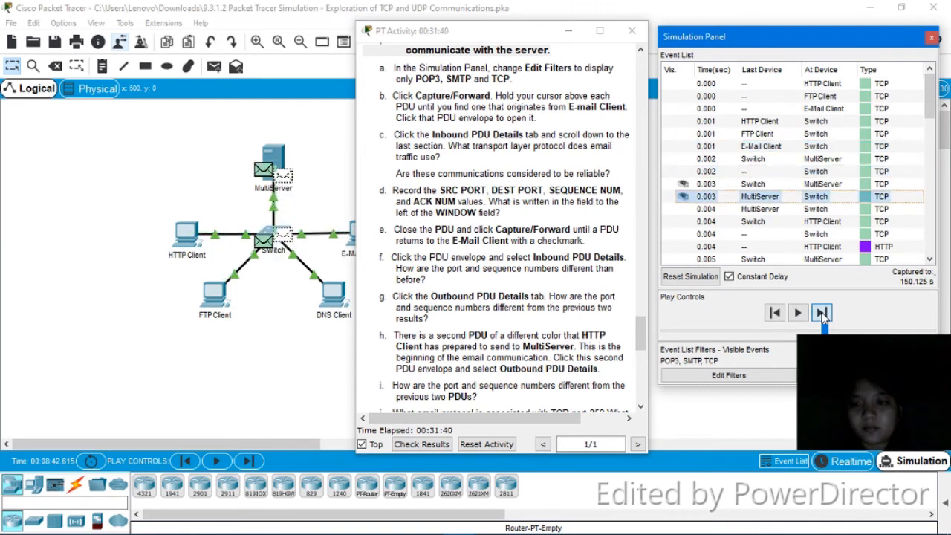
pyautogui.click(822, 313)
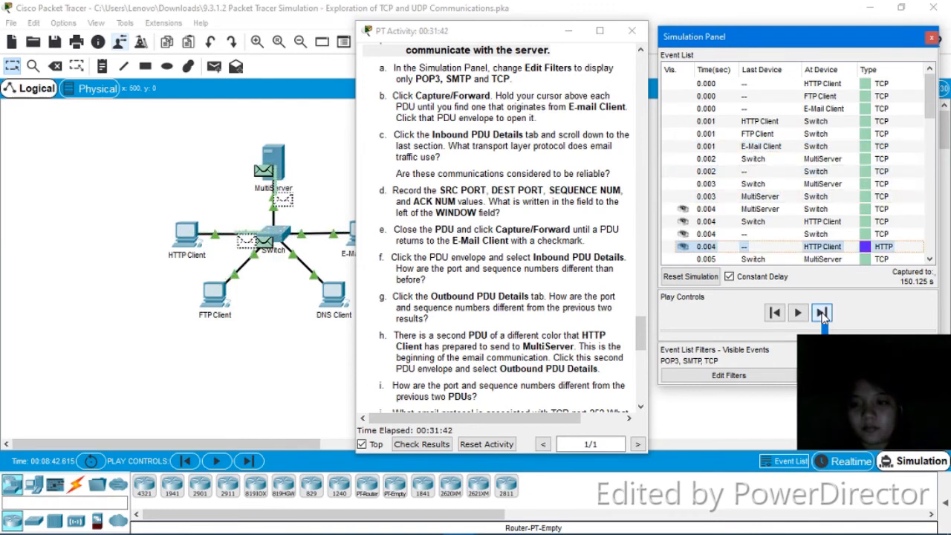
pyautogui.click(823, 313)
pyautogui.click(822, 313)
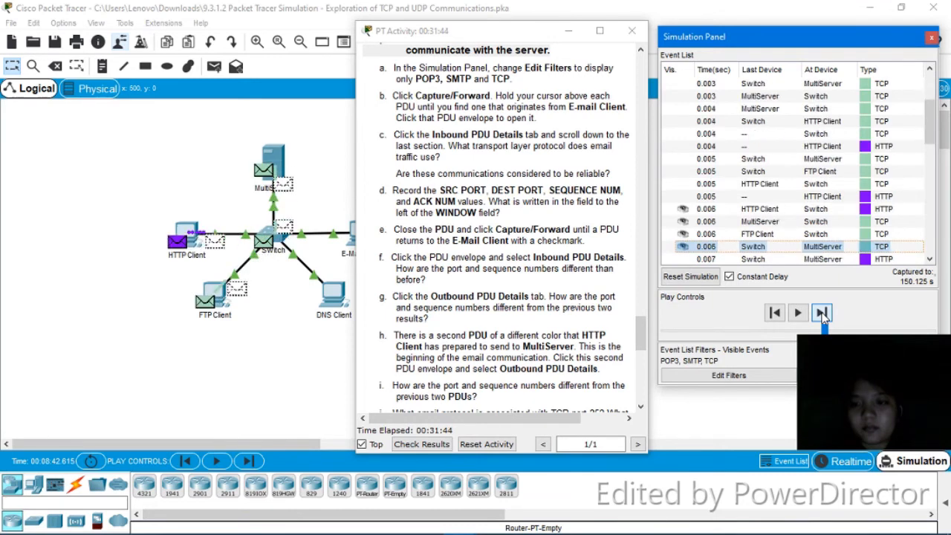
pyautogui.click(822, 312)
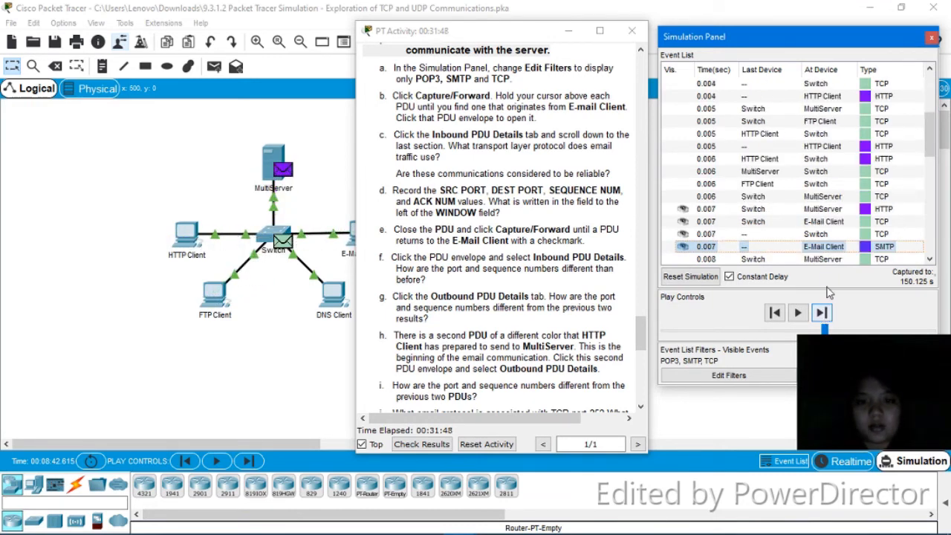
pyautogui.click(824, 247)
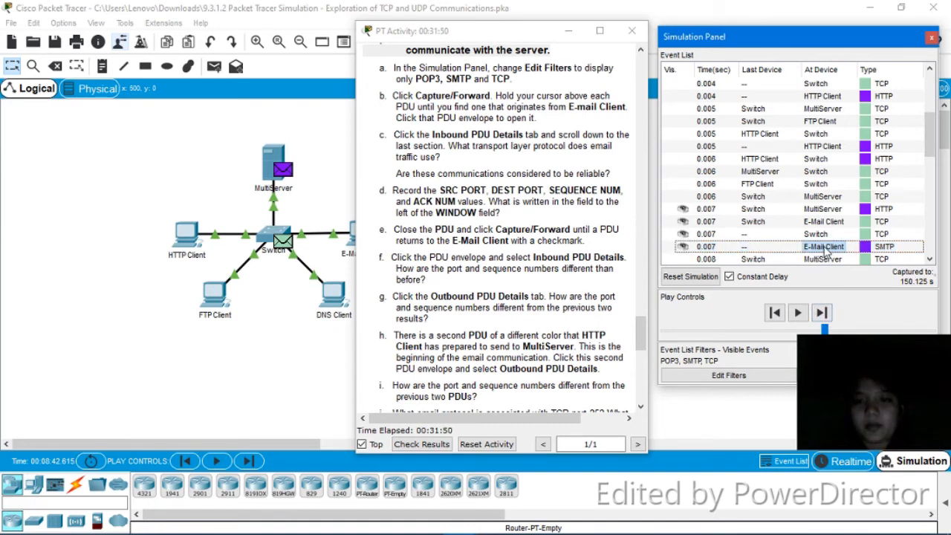
pyautogui.click(825, 248)
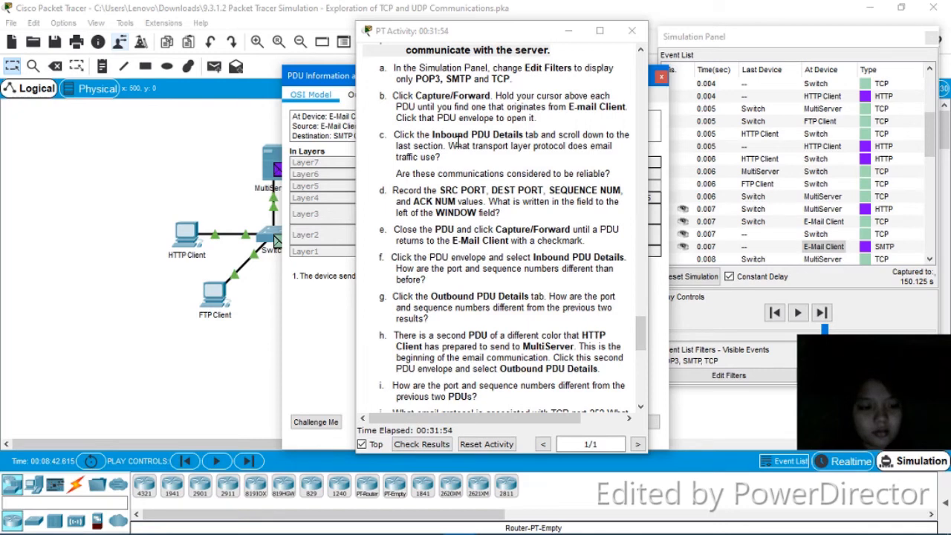
# - Read the E-Mail Client SMTP PDU's outbound header fields, then close the PDU window
pyautogui.moveTo(336, 78); pyautogui.dragTo(106, 54)
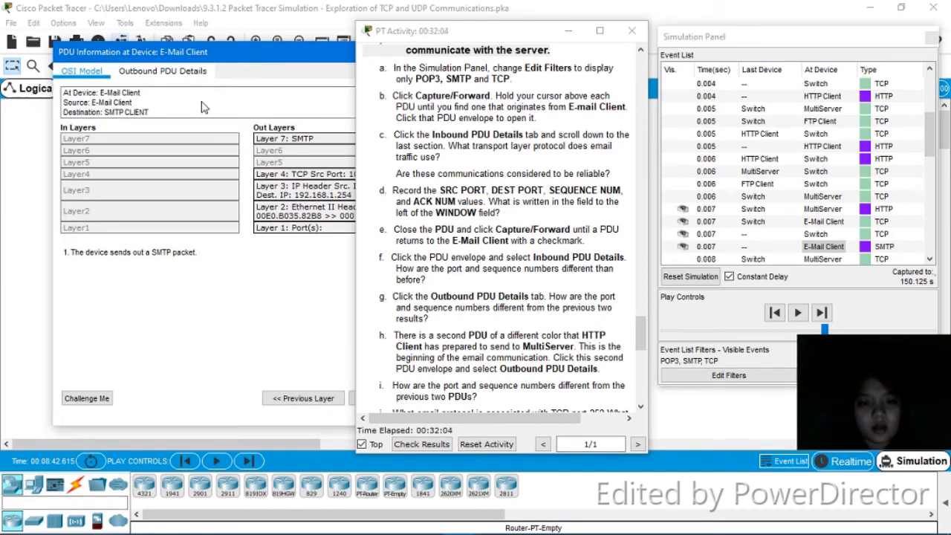
pyautogui.click(186, 73)
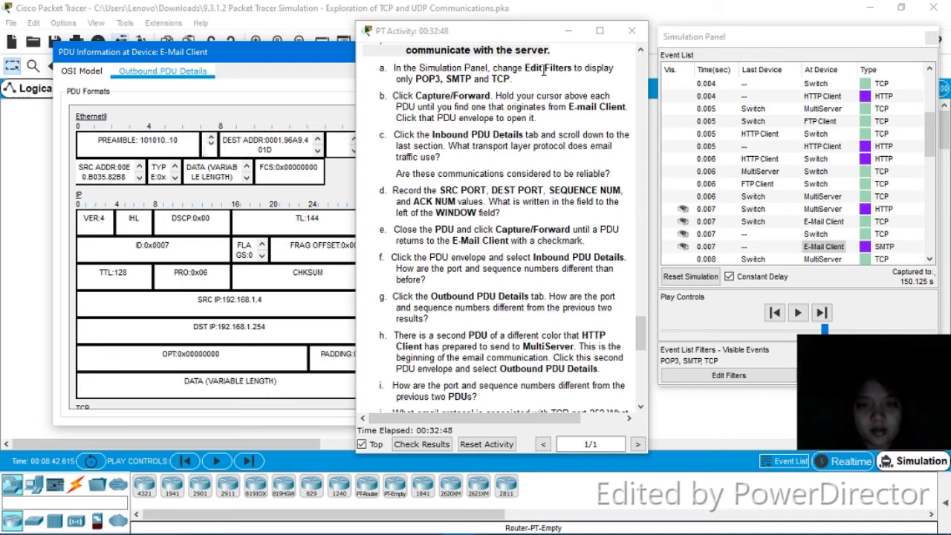
pyautogui.moveTo(538, 36); pyautogui.dragTo(646, 52)
pyautogui.click(432, 53)
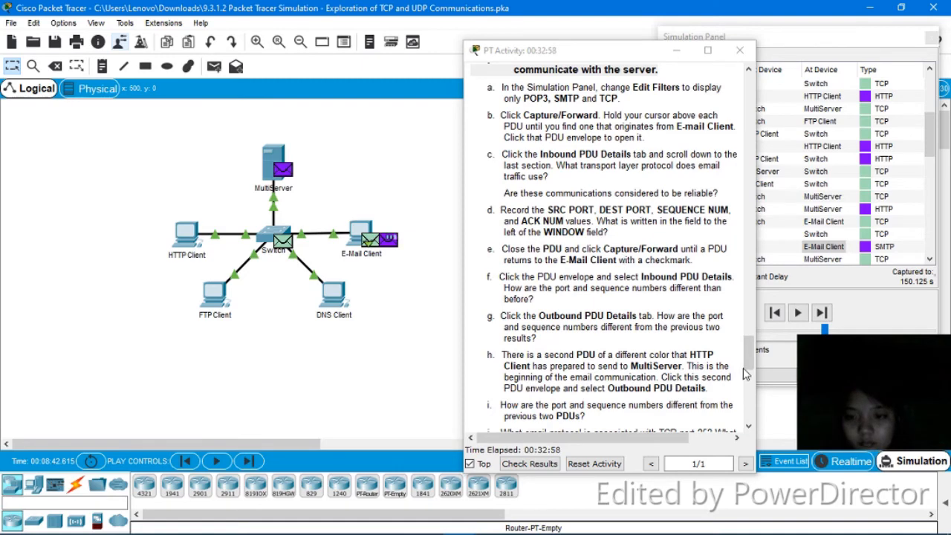
# - Scroll the activity instructions down to Step 6 on server port numbers
pyautogui.moveTo(748, 364); pyautogui.dragTo(747, 382)
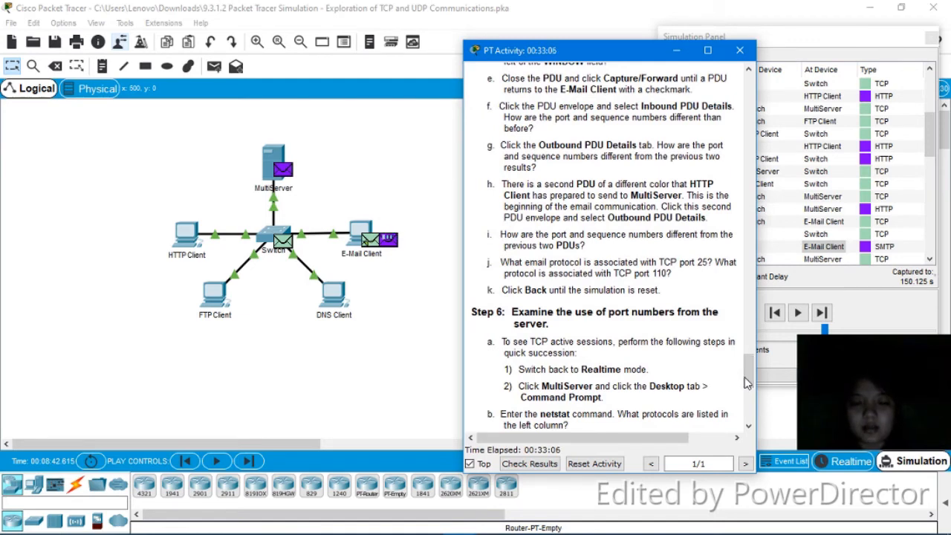
# - Step the simulation forward to 535.958 s, when the FTP Client's TCP PDU reaches MultiServer
pyautogui.click(821, 312)
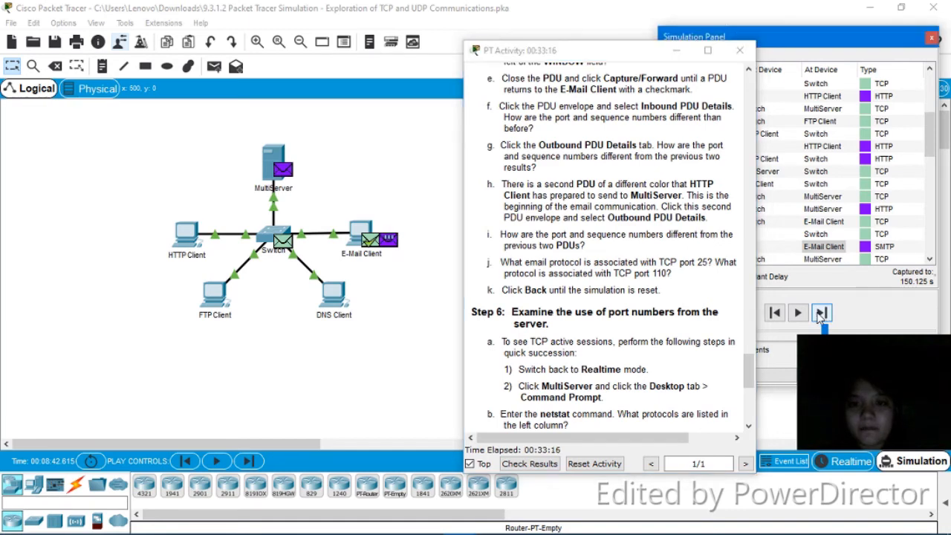
pyautogui.click(821, 313)
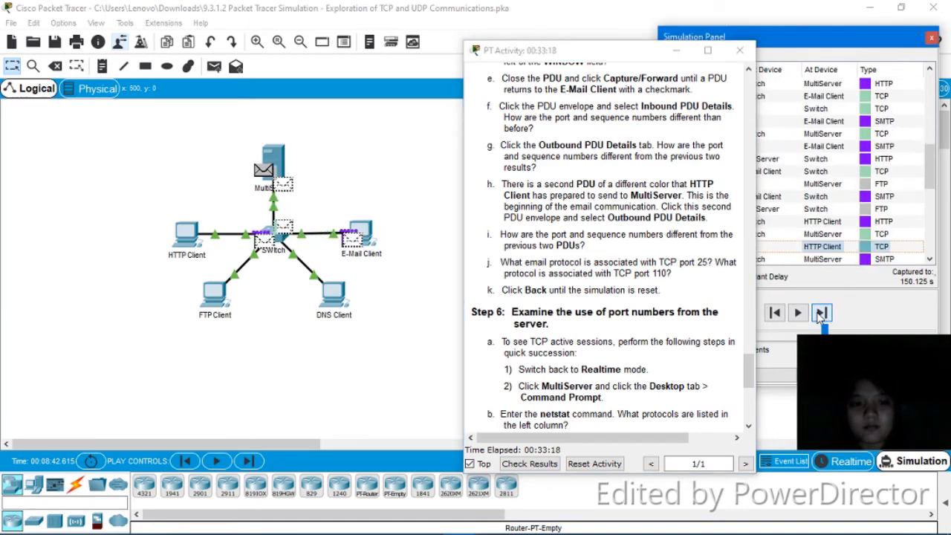
pyautogui.click(821, 313)
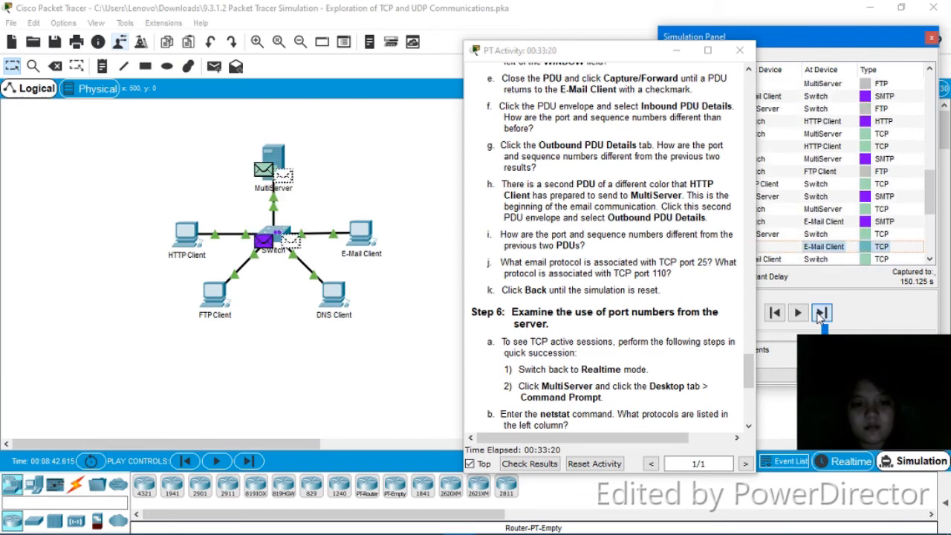
pyautogui.click(821, 313)
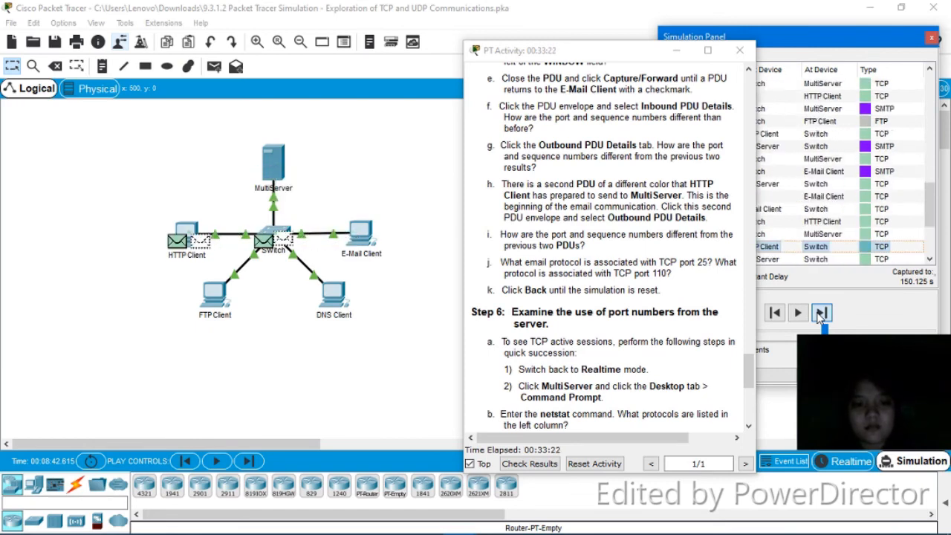
pyautogui.click(821, 313)
pyautogui.click(821, 312)
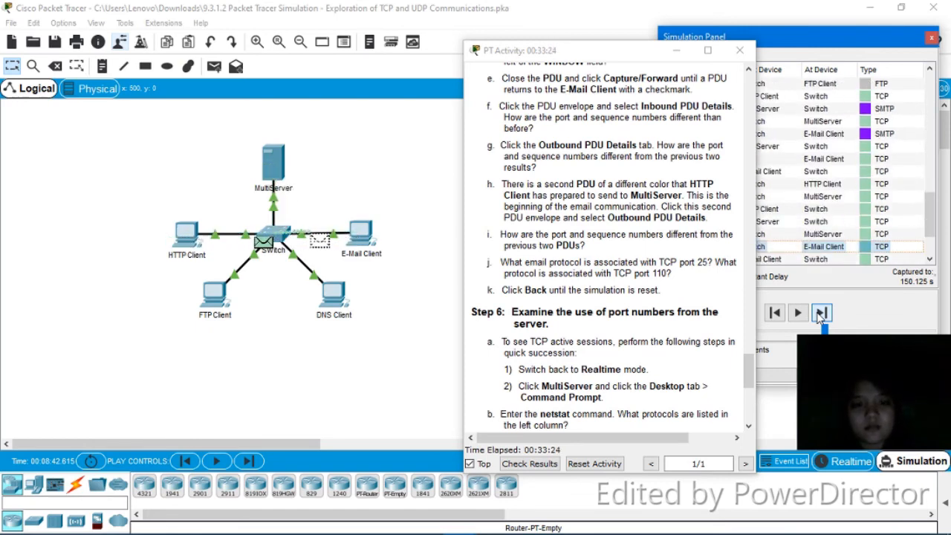
pyautogui.click(821, 312)
pyautogui.click(821, 313)
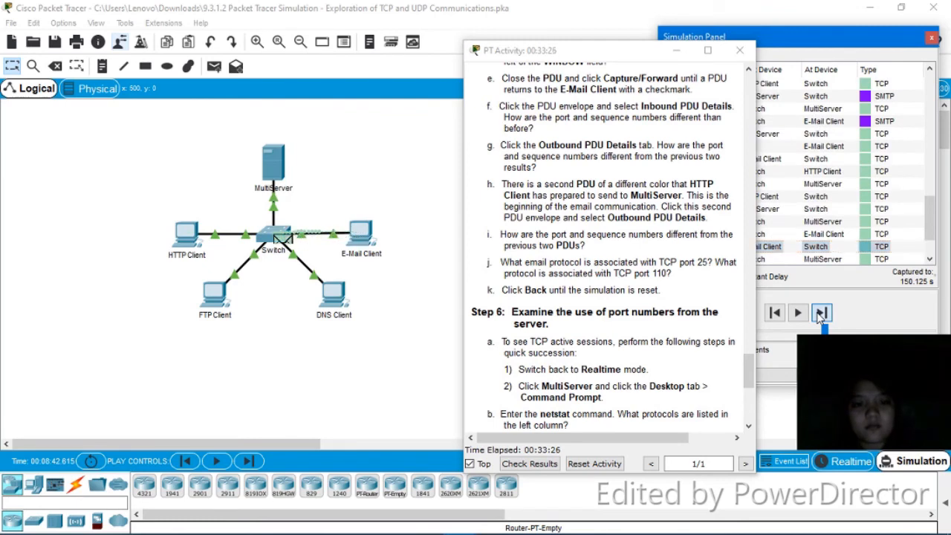
pyautogui.click(821, 313)
pyautogui.click(821, 312)
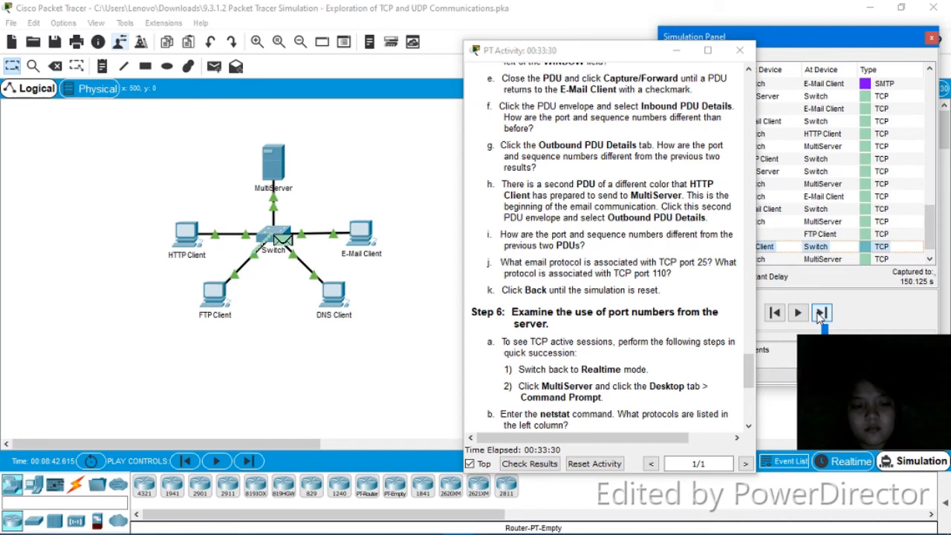
pyautogui.click(821, 313)
pyautogui.click(820, 313)
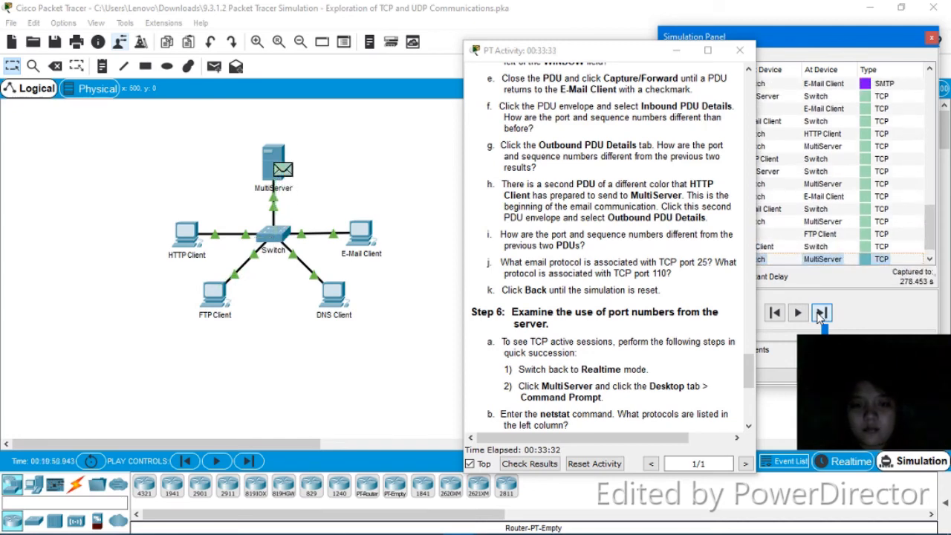
pyautogui.click(818, 317)
pyautogui.click(819, 314)
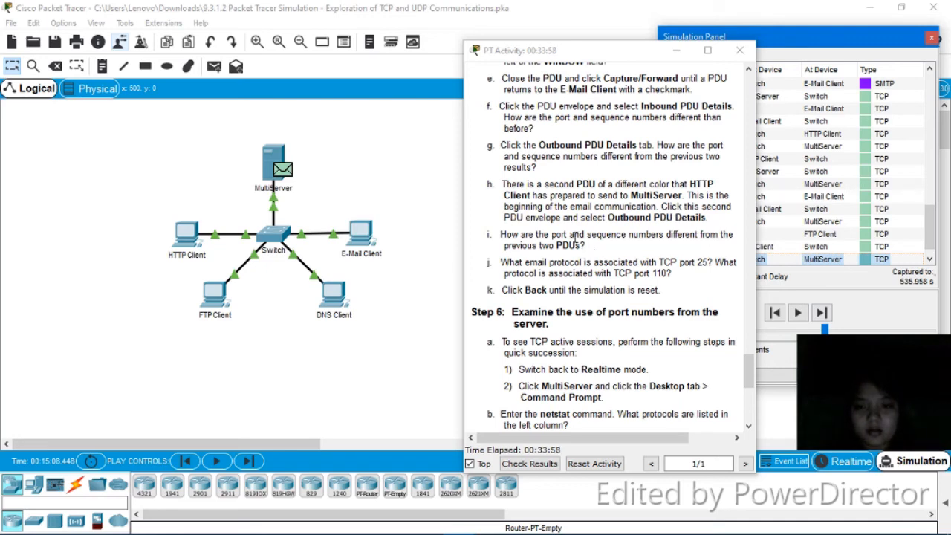
# - Open the MultiServer device window, move it aside, and close it
pyautogui.click(282, 164)
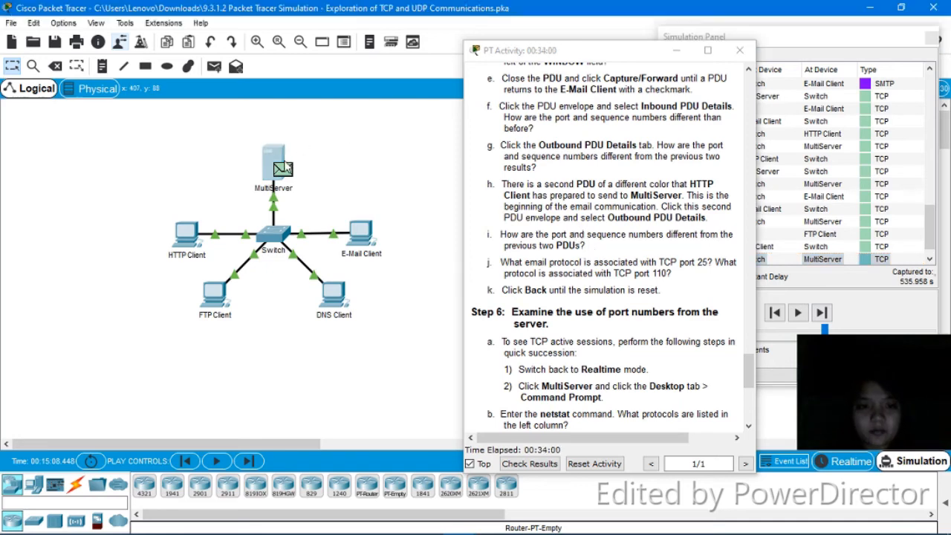
pyautogui.click(283, 168)
pyautogui.moveTo(450, 82); pyautogui.dragTo(128, 112)
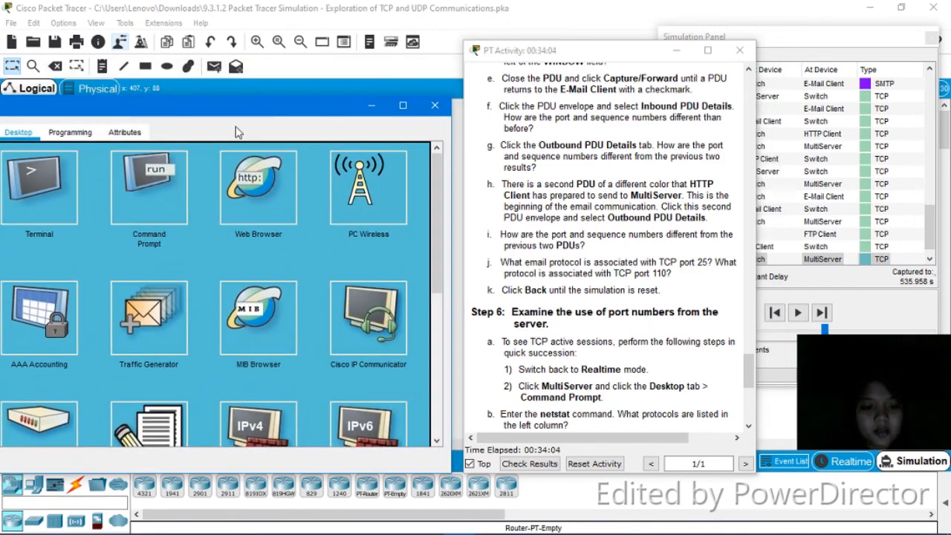
pyautogui.click(434, 105)
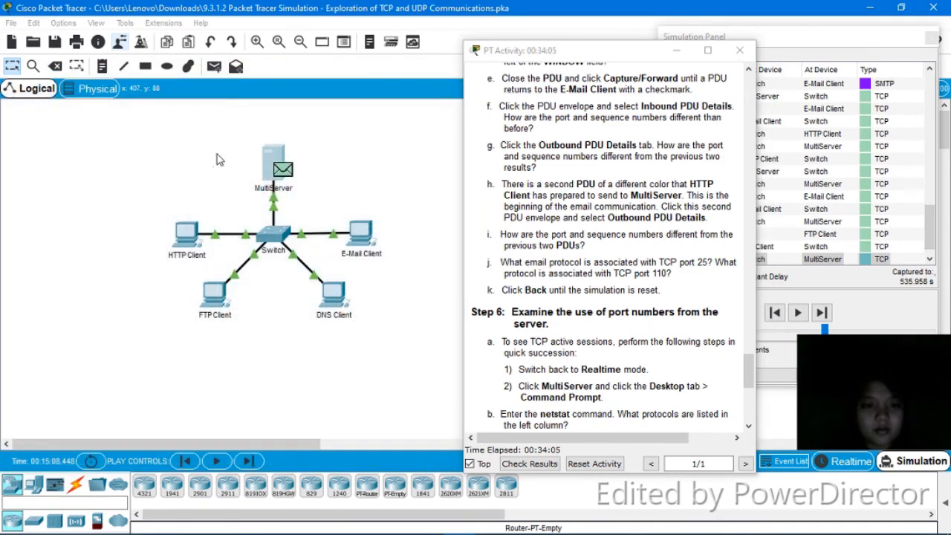
# - Inspect the inbound details of the FTP Client's TCP PDU to port 21, then close them
pyautogui.click(283, 171)
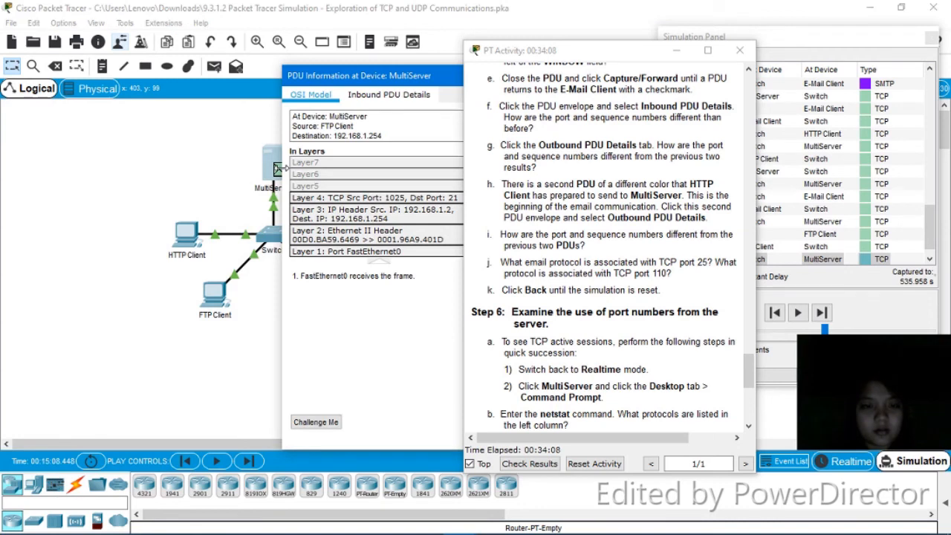
pyautogui.click(392, 97)
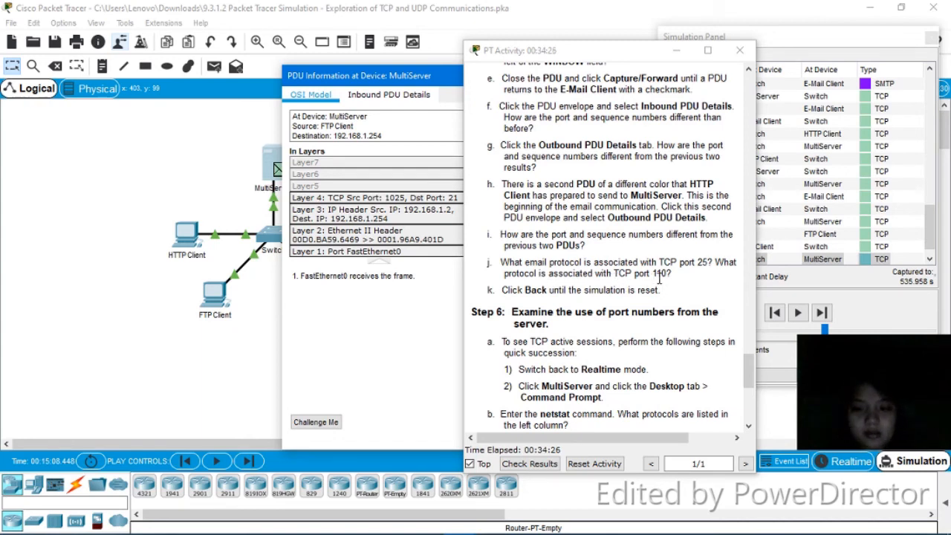
pyautogui.moveTo(438, 80); pyautogui.dragTo(187, 79)
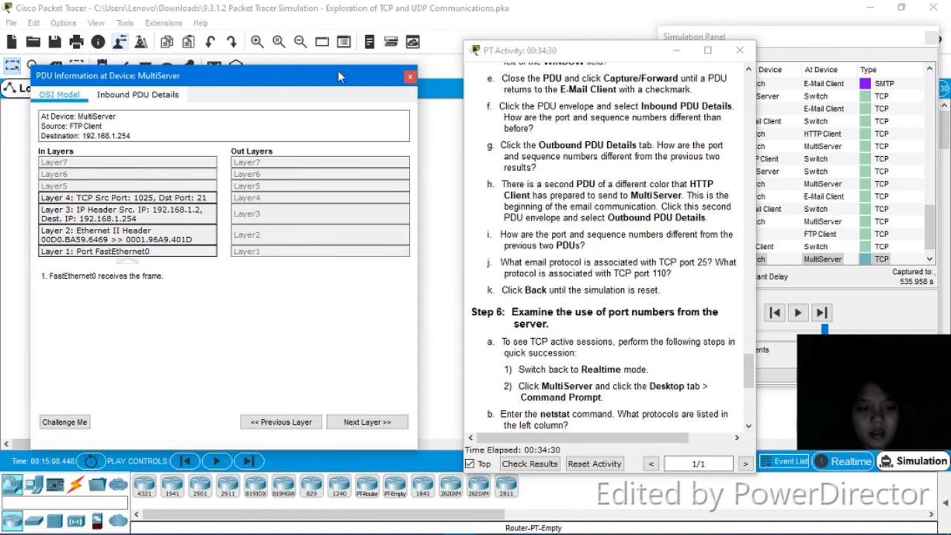
pyautogui.click(409, 76)
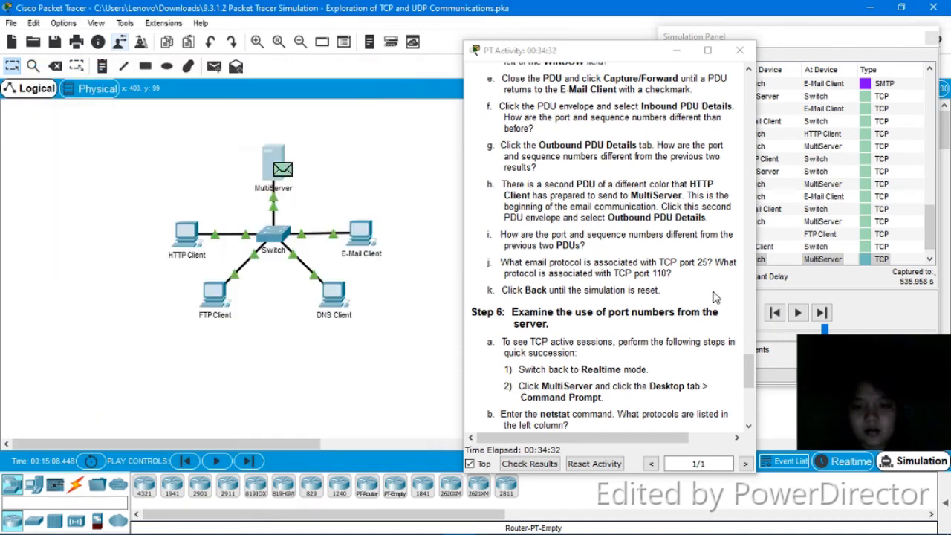
# - Step the simulation back event by event until the envelopes return to the three clients
pyautogui.click(775, 313)
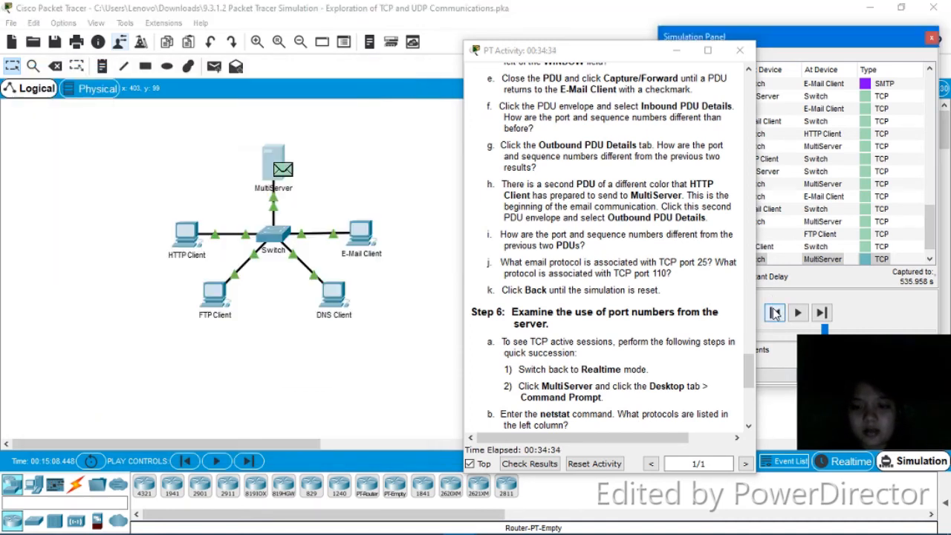
pyautogui.click(775, 313)
pyautogui.click(775, 312)
pyautogui.click(775, 313)
pyautogui.click(775, 313)
pyautogui.click(775, 313)
pyautogui.click(775, 313)
pyautogui.click(775, 313)
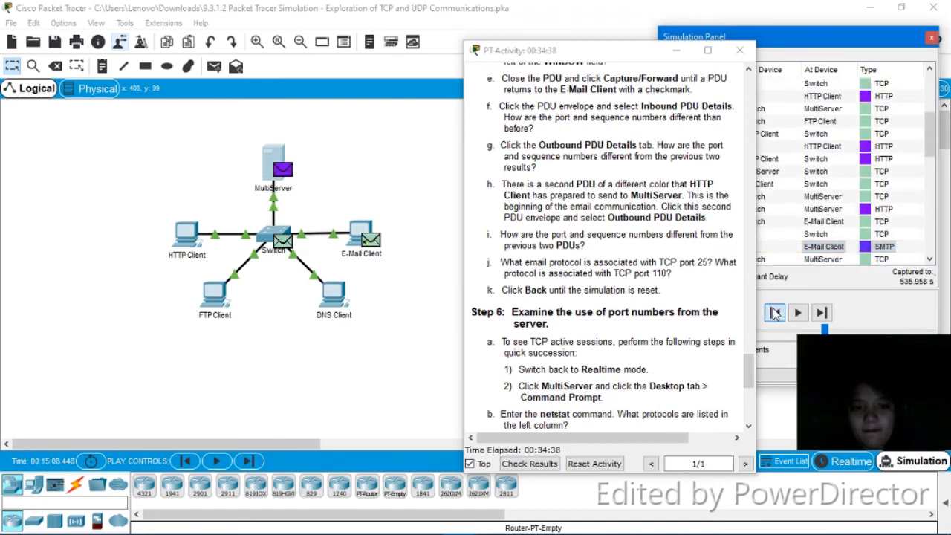
pyautogui.click(774, 313)
pyautogui.click(775, 312)
pyautogui.click(775, 313)
pyautogui.click(775, 313)
pyautogui.click(775, 313)
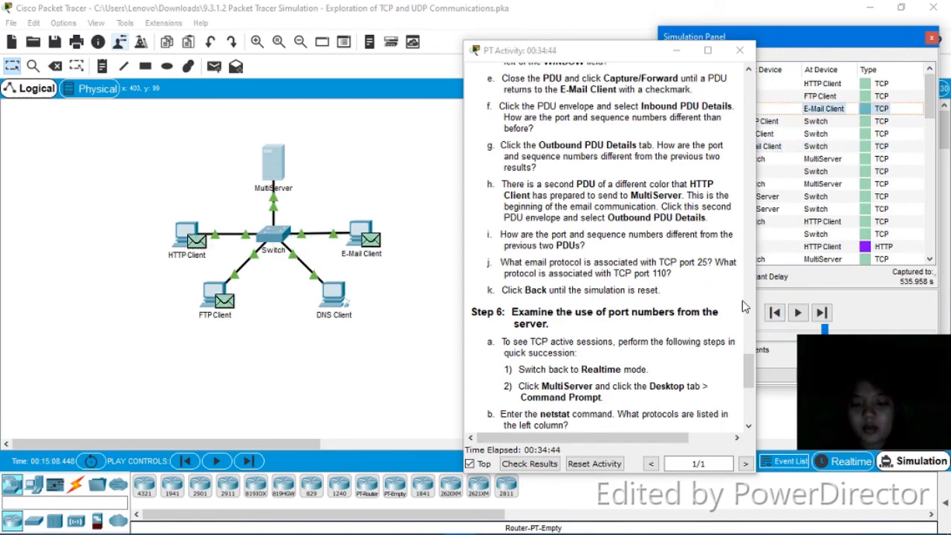
# - Bring the PT Activity instructions window forward and scroll through its text
pyautogui.click(749, 363)
pyautogui.moveTo(750, 363); pyautogui.dragTo(750, 396)
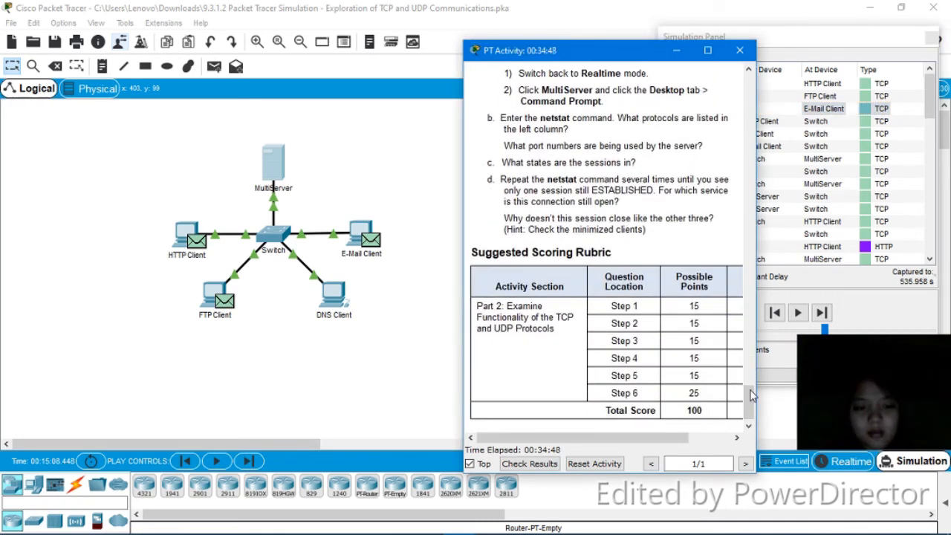
pyautogui.moveTo(751, 396); pyautogui.dragTo(750, 385)
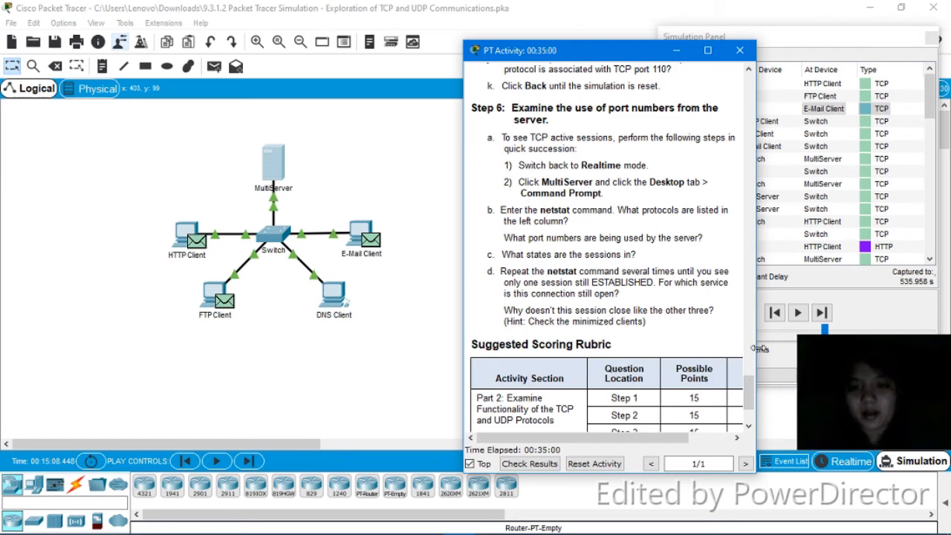
# - In Realtime mode, run netstat in MultiServer's Command Prompt to list its active connections
pyautogui.click(847, 462)
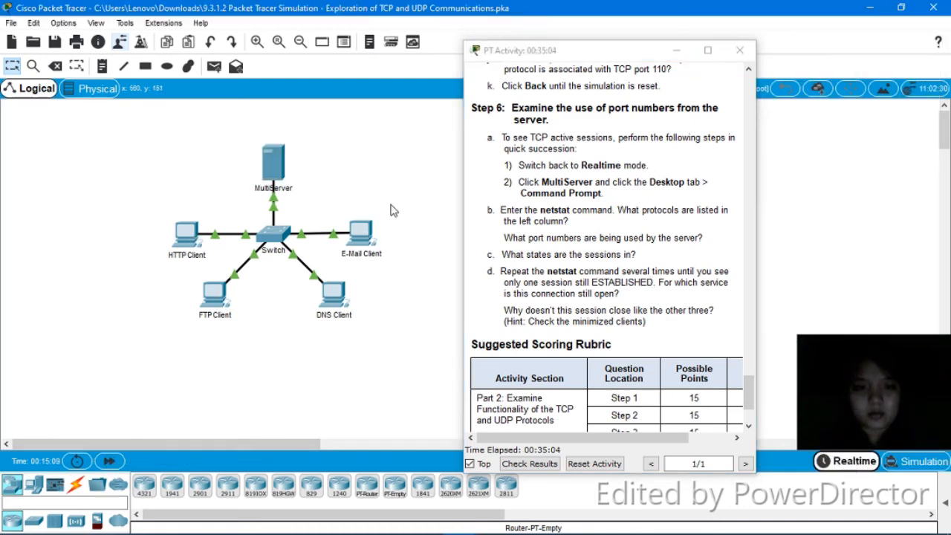
pyautogui.click(271, 167)
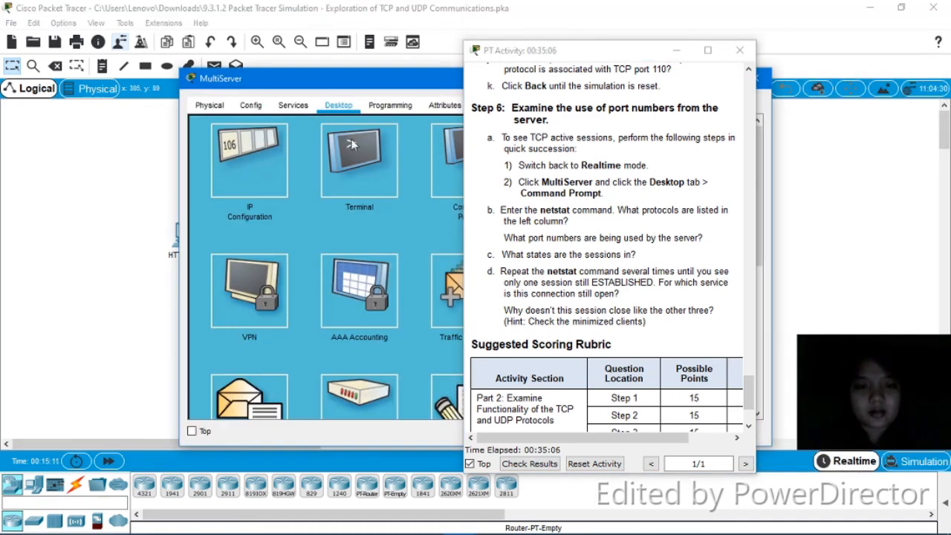
pyautogui.click(442, 141)
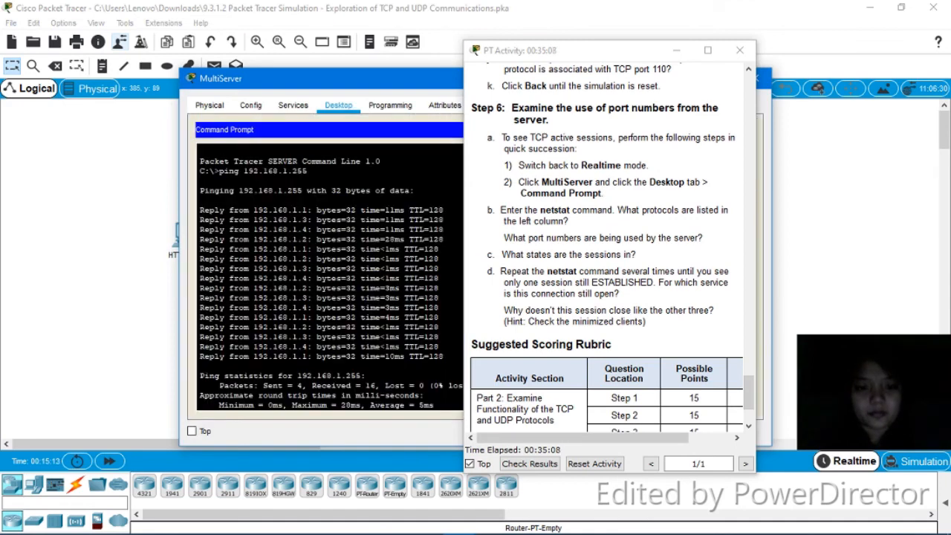
pyautogui.press('Return')
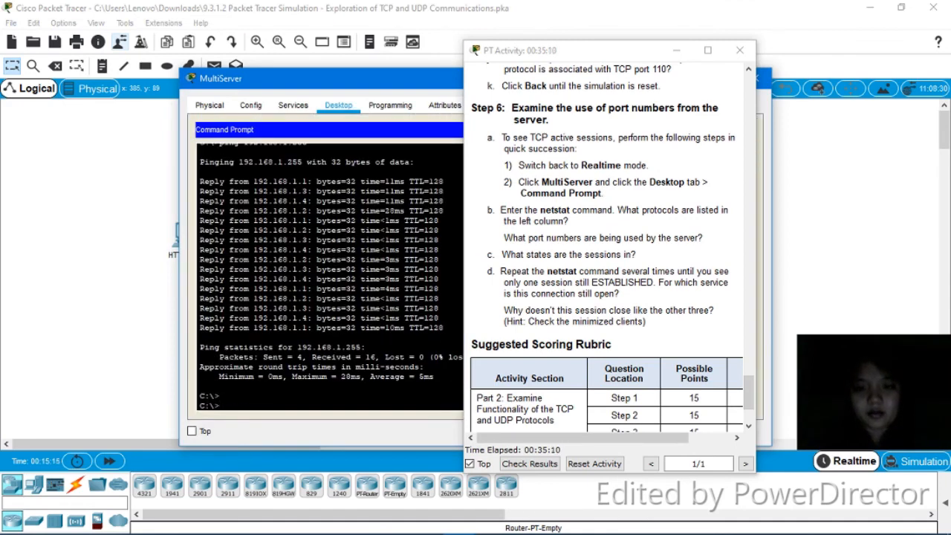
pyautogui.write('netstat')
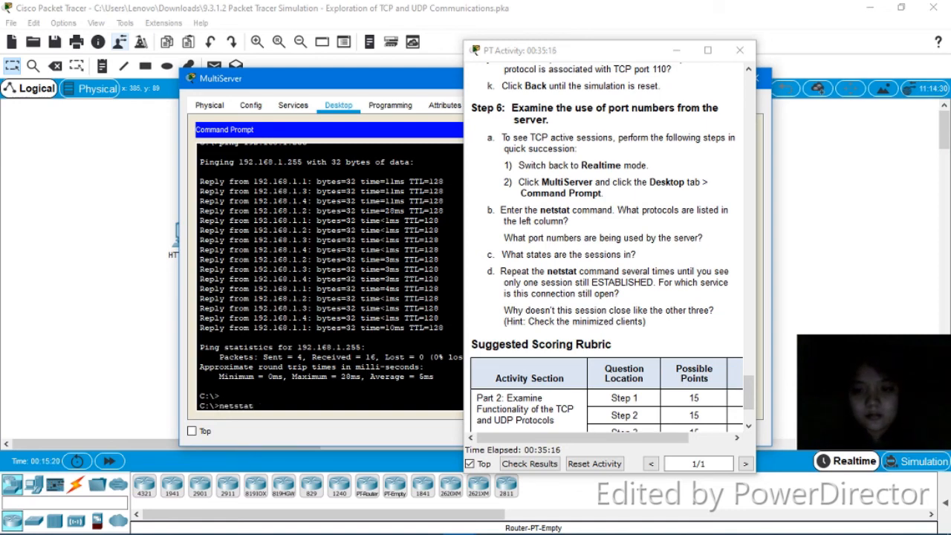
pyautogui.press('Return')
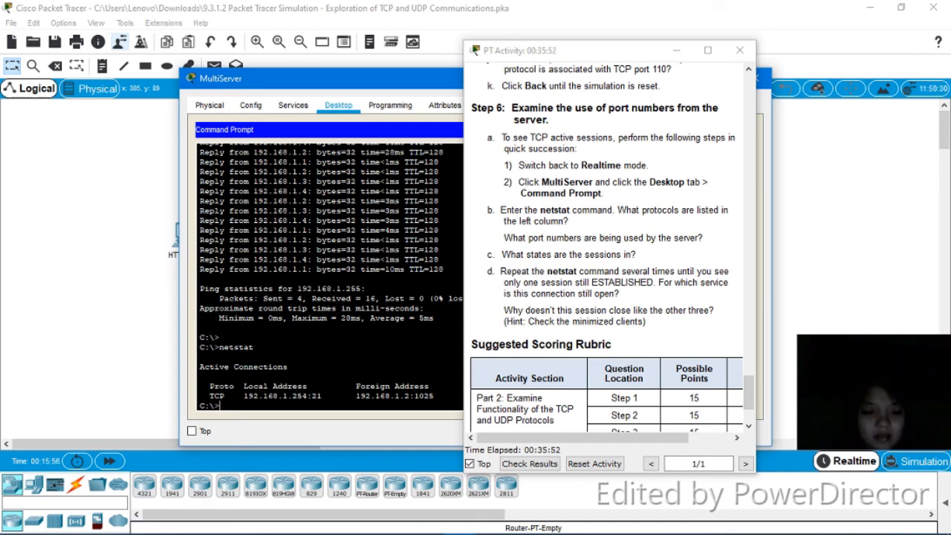
# - Rerun netstat and highlight the ESTABLISHED session 192.168.1.254:21 to 192.168.1.2:1025
pyautogui.moveTo(455, 84); pyautogui.dragTo(363, 66)
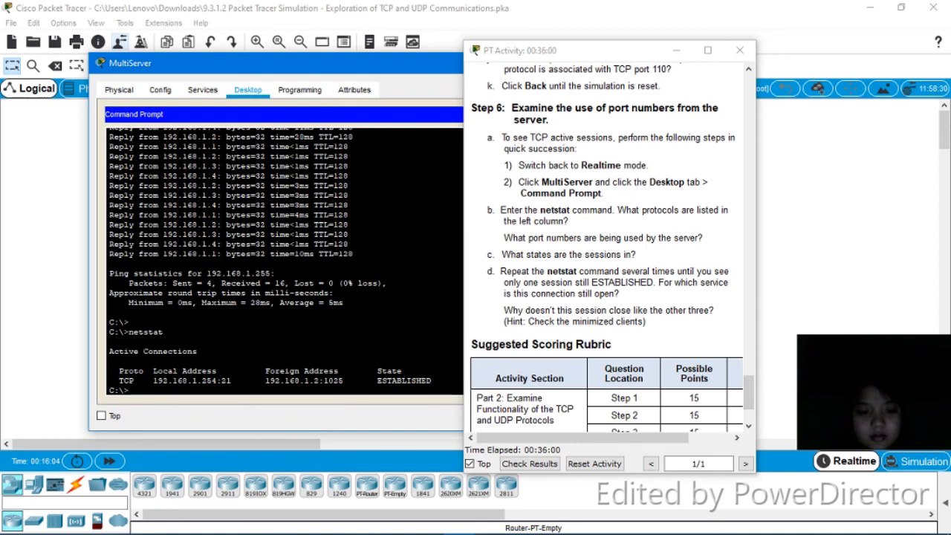
pyautogui.press('Return')
pyautogui.write('n')
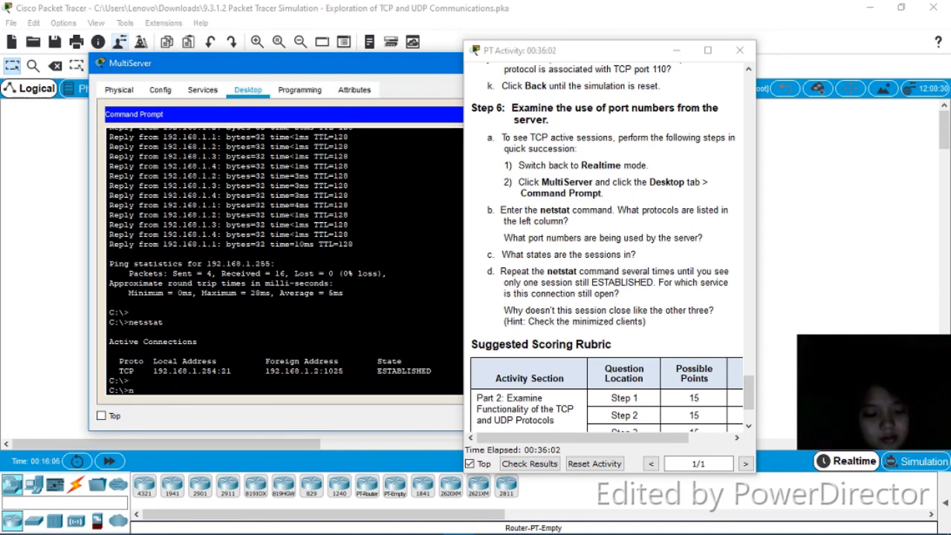
pyautogui.write('etstat')
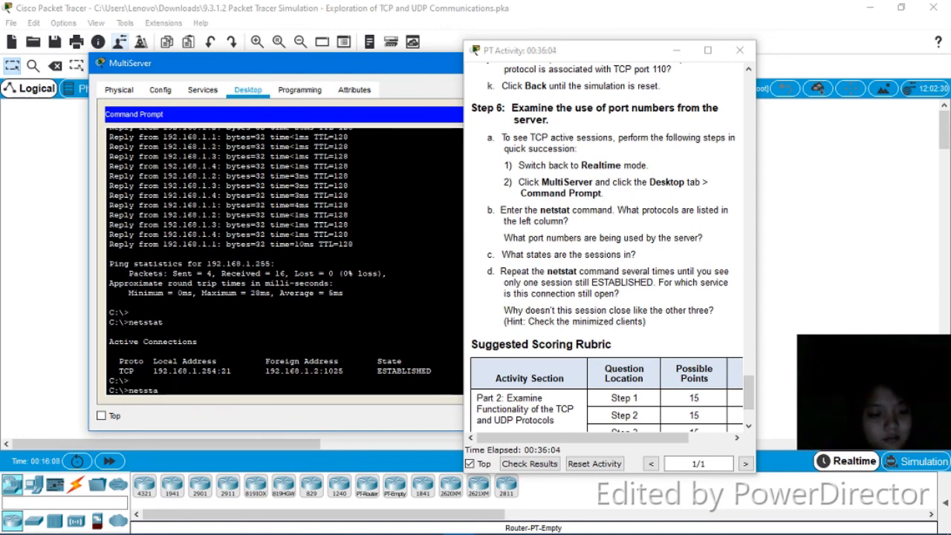
pyautogui.press('Return')
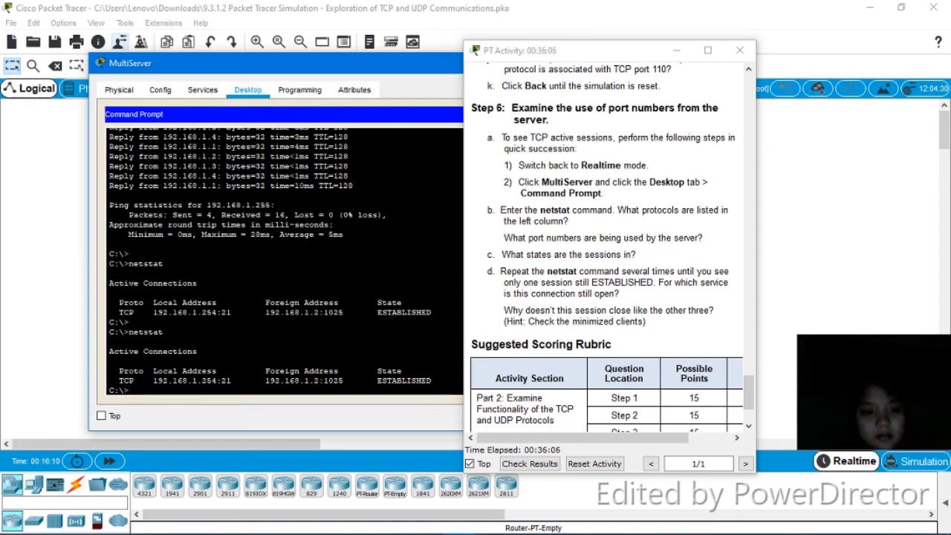
pyautogui.moveTo(432, 380); pyautogui.dragTo(349, 380)
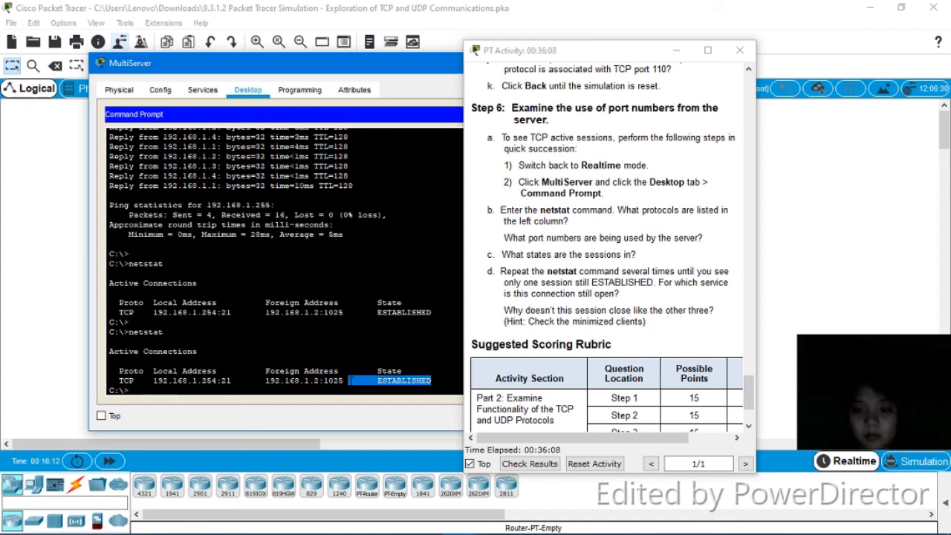